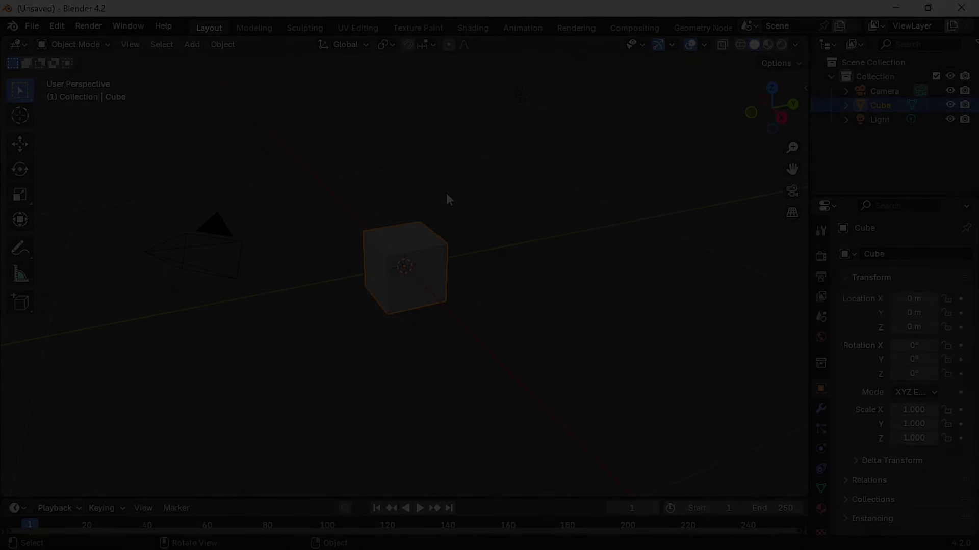
Step: Delete the default cube, camera and light and add a circle mesh
key(a)
key(Delete)
key(shift+a)
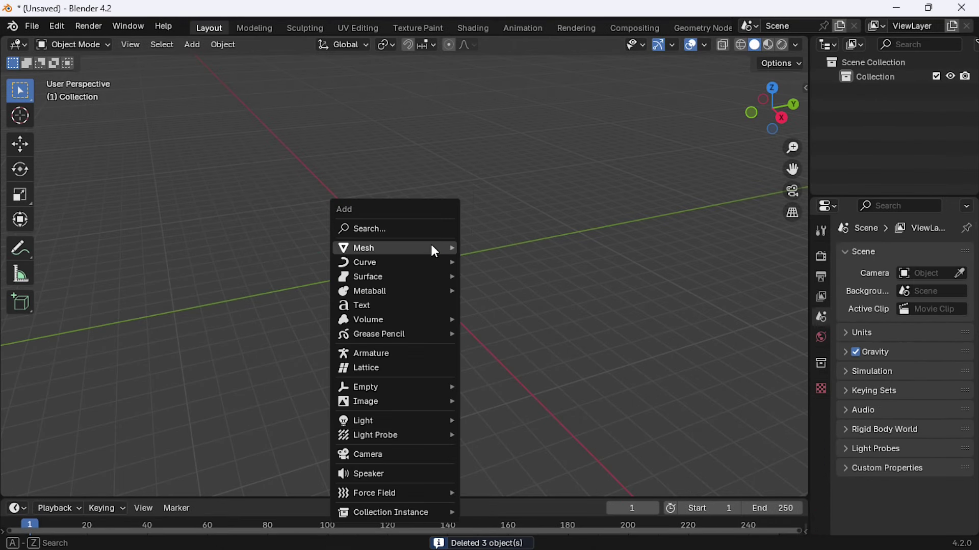
click(511, 274)
middle_drag(192, 427, 288, 411)
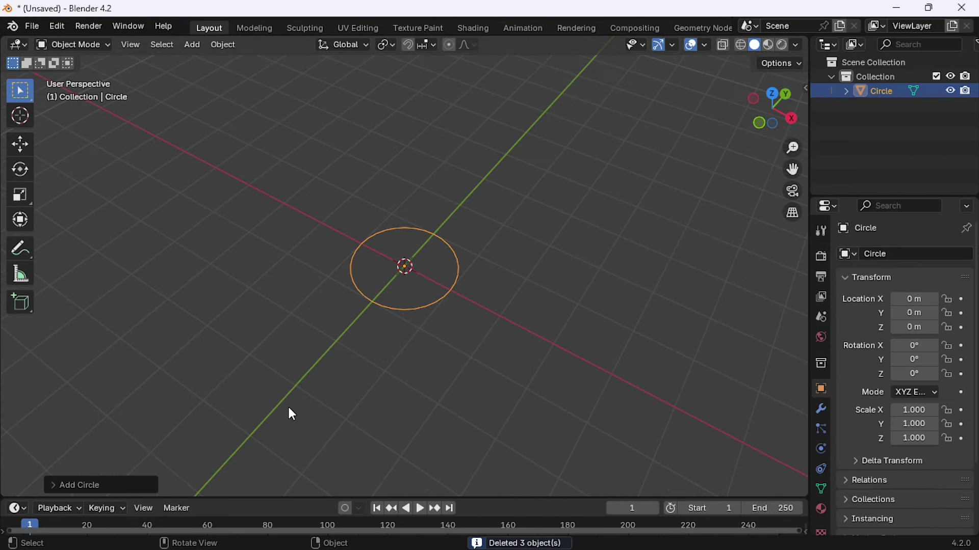
Step: Give the circle 12 vertices and edit it from the top view
click(57, 482)
click(191, 329)
text(12)
key(Return)
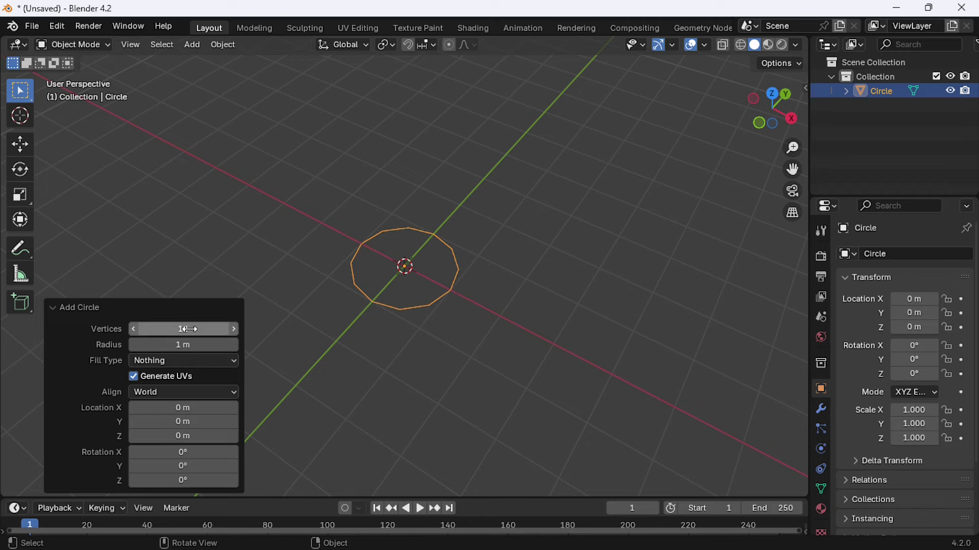
key(KP_7)
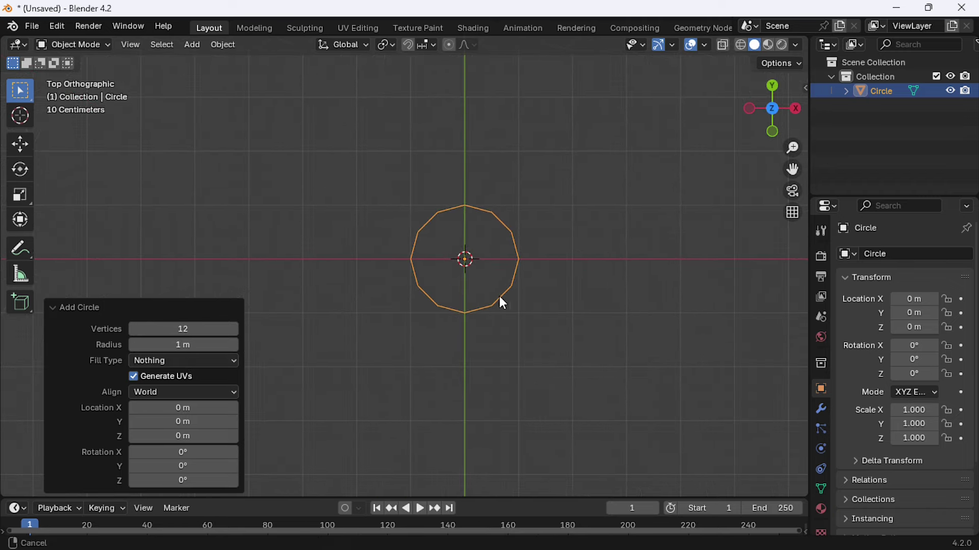
key(Tab)
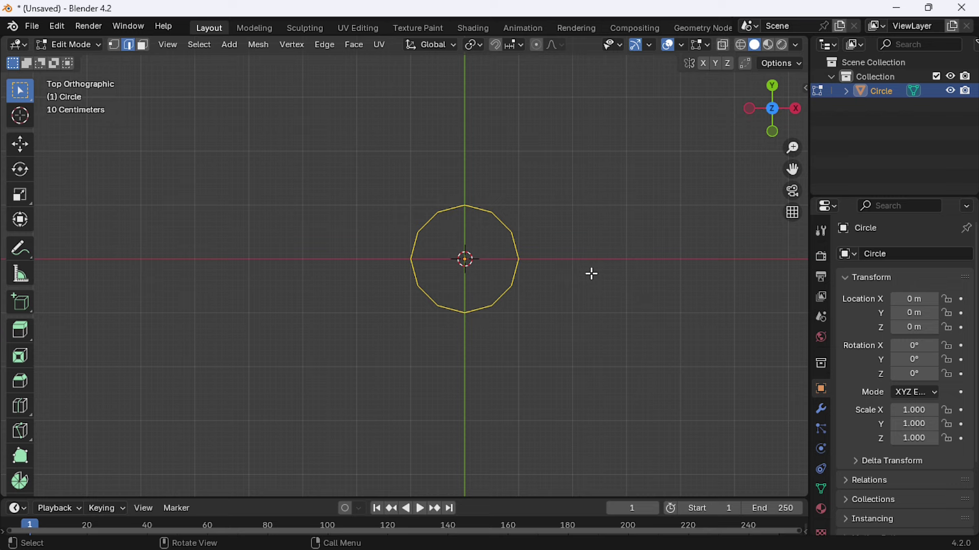
Step: Extrude the circle's edges and scale them inward into a flat ring
key(e)
key(s)
click(546, 265)
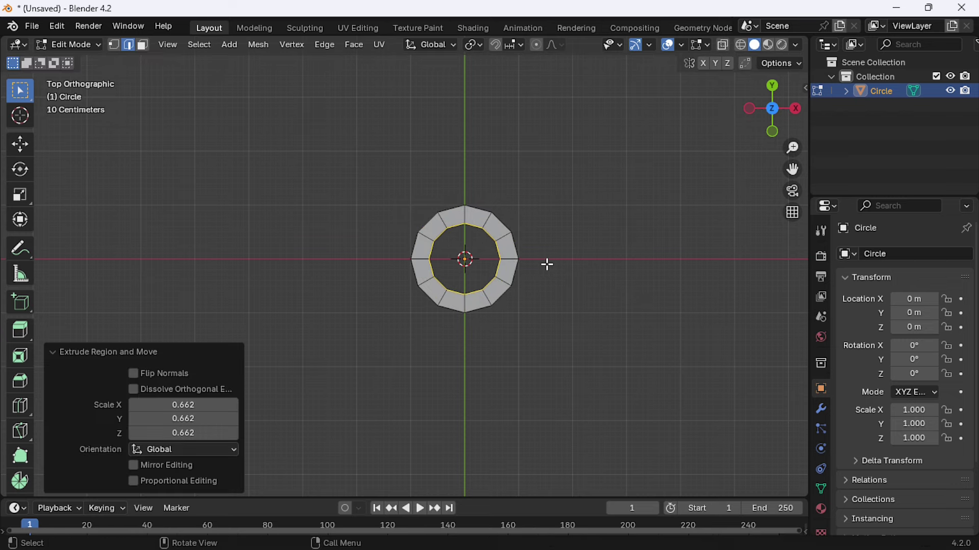
shift+middle_drag(547, 264, 520, 284)
Step: Duplicate the ring and place the copy above the original along Y
key(l)
key(g)
key(z)
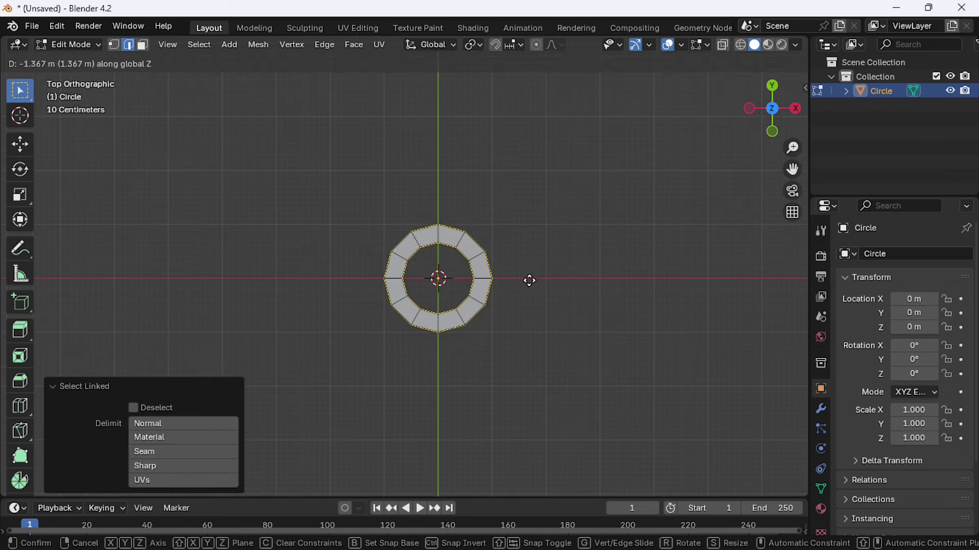
key(Escape)
key(shift+d)
key(y)
click(531, 198)
scroll(499, 166, up, 4)
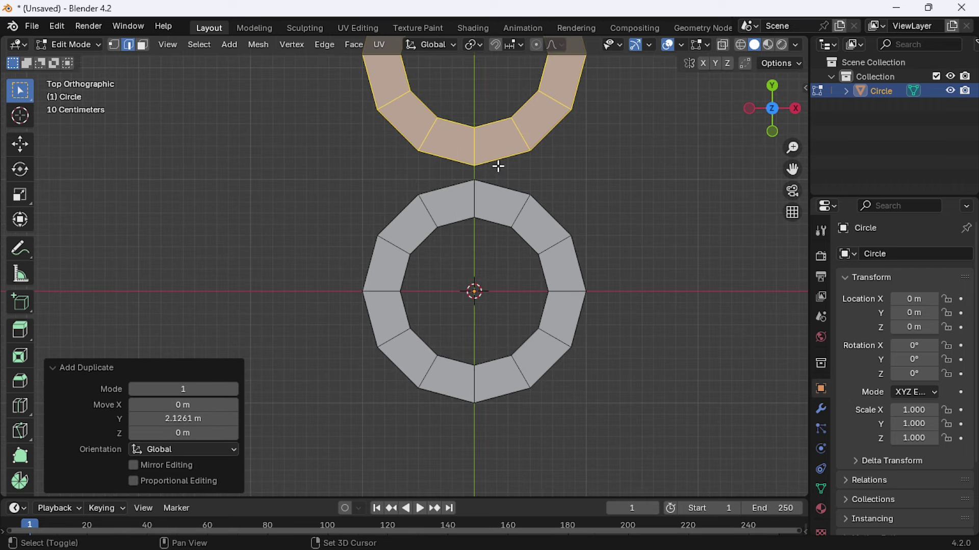
scroll(499, 166, up, 2)
Step: Enable vertex snapping and snap the upper ring's bottom edge onto the lower ring
click(439, 235)
click(19, 144)
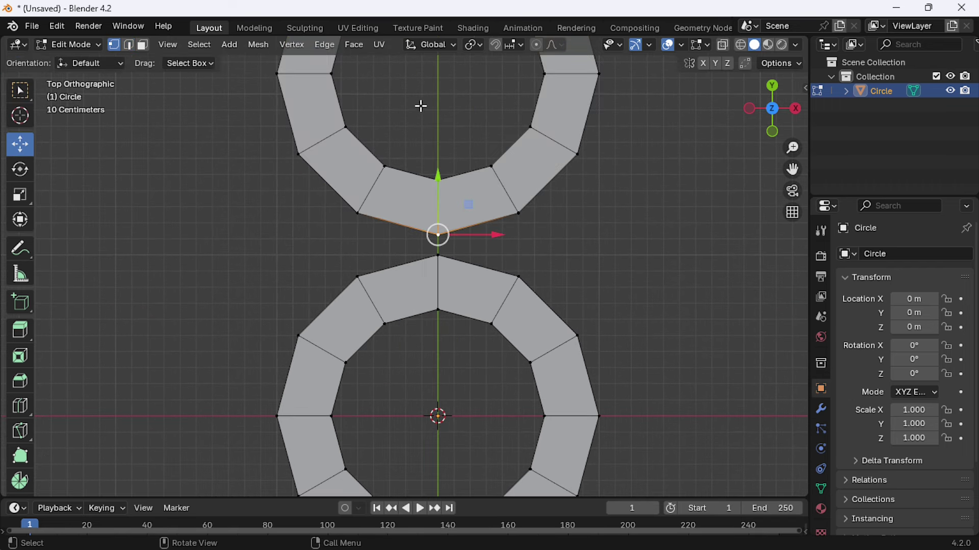
click(510, 46)
click(479, 147)
key(g)
click(405, 258)
key(g)
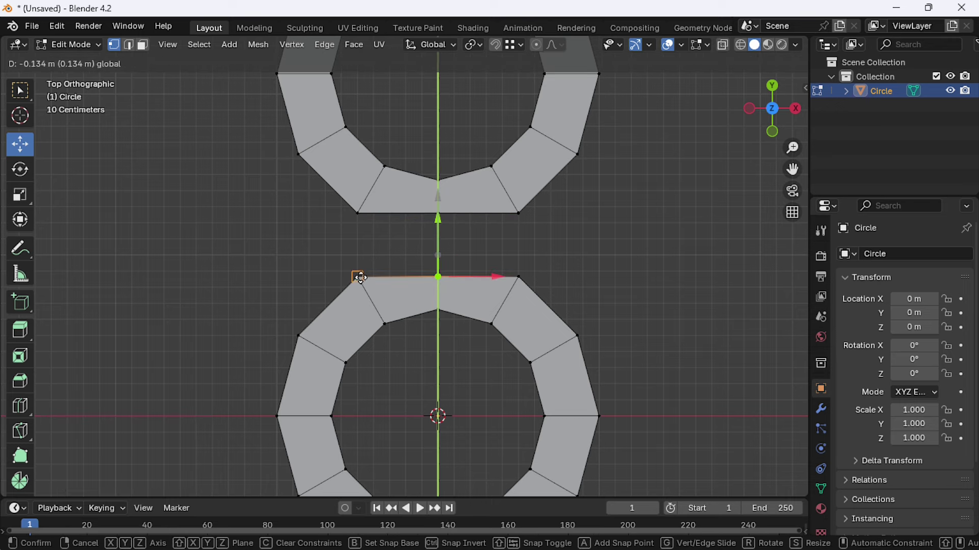
click(360, 278)
Step: Move the whole upper ring down until it touches the lower ring
click(625, 245)
scroll(485, 218, down, 2)
scroll(555, 249, down, 2)
drag(564, 252, 257, 38)
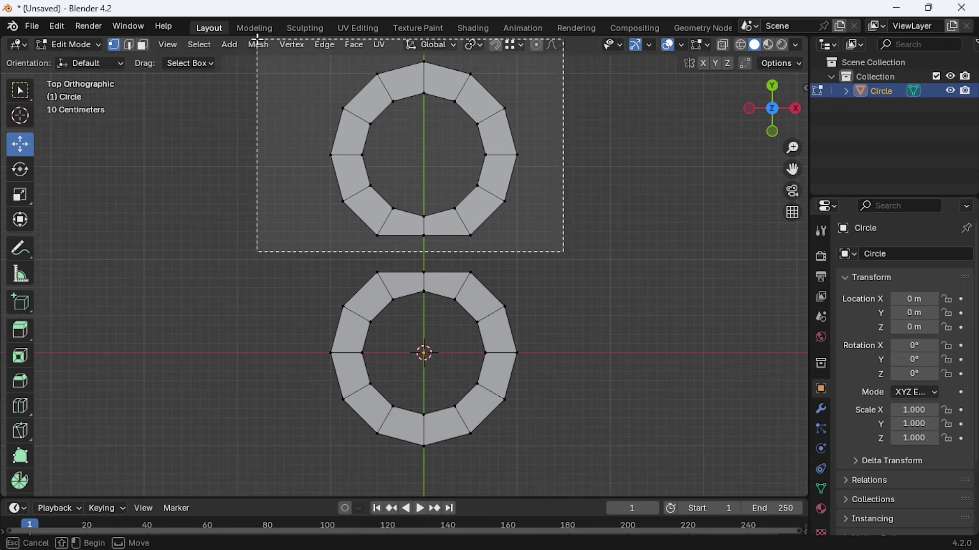
scroll(430, 83, up, 2)
key(g)
click(365, 266)
scroll(533, 276, down, 3)
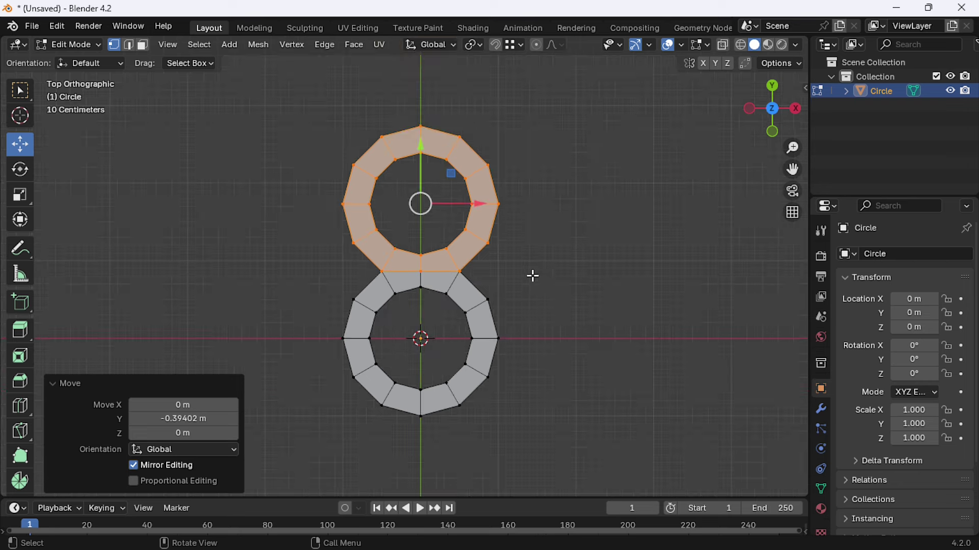
key(g)
ctrl+click(391, 270)
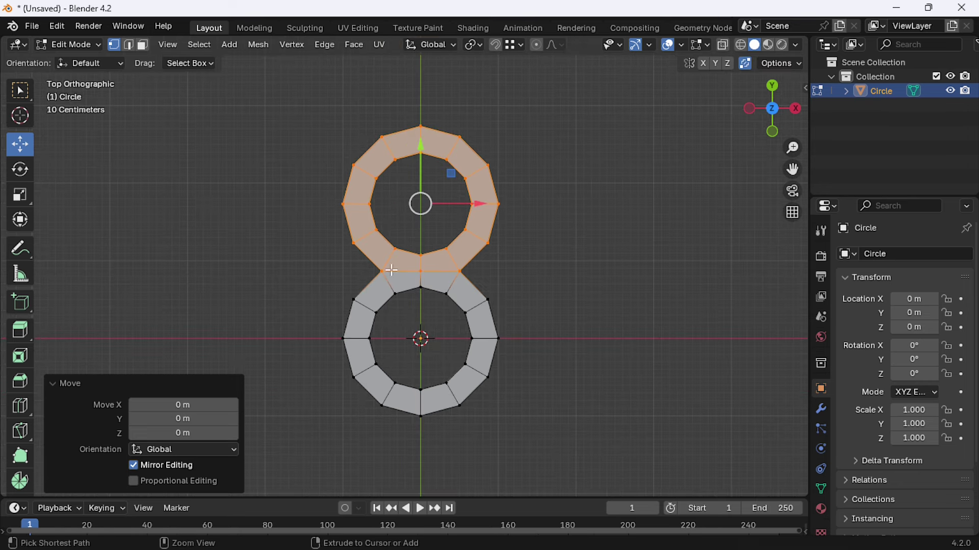
click(539, 274)
scroll(514, 264, up, 3)
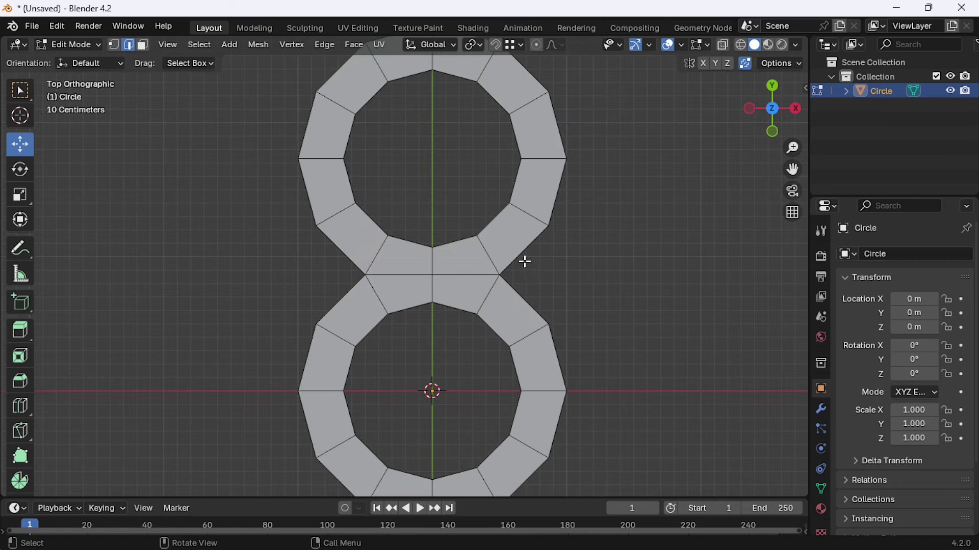
Step: Fill faces across both ring junctions and dissolve the diagonal edges there
shift+click(522, 299)
key(f)
click(341, 250)
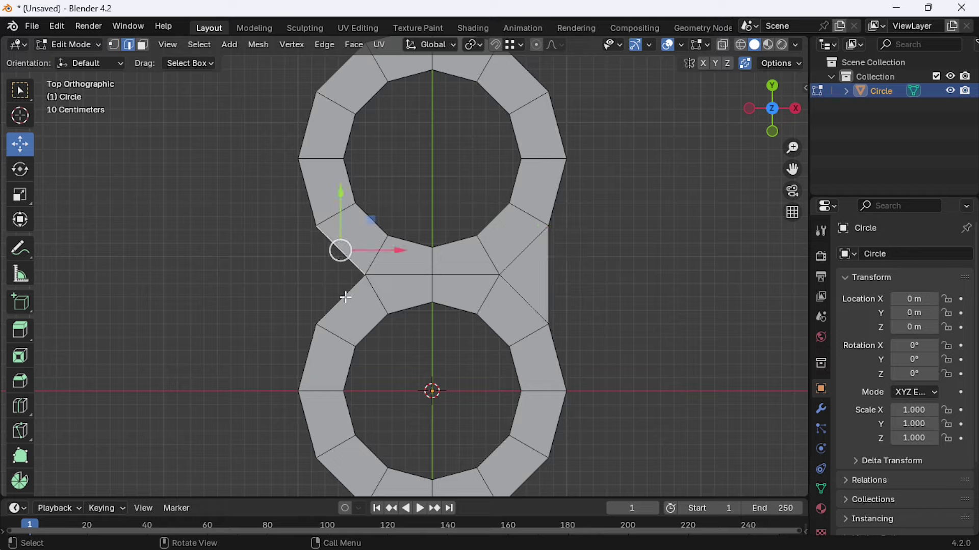
shift+click(346, 296)
key(f)
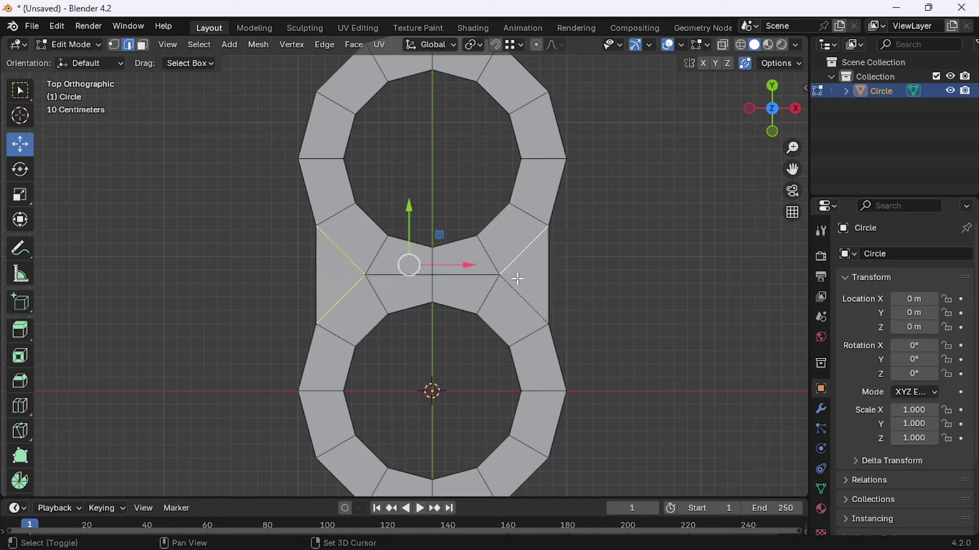
key(x)
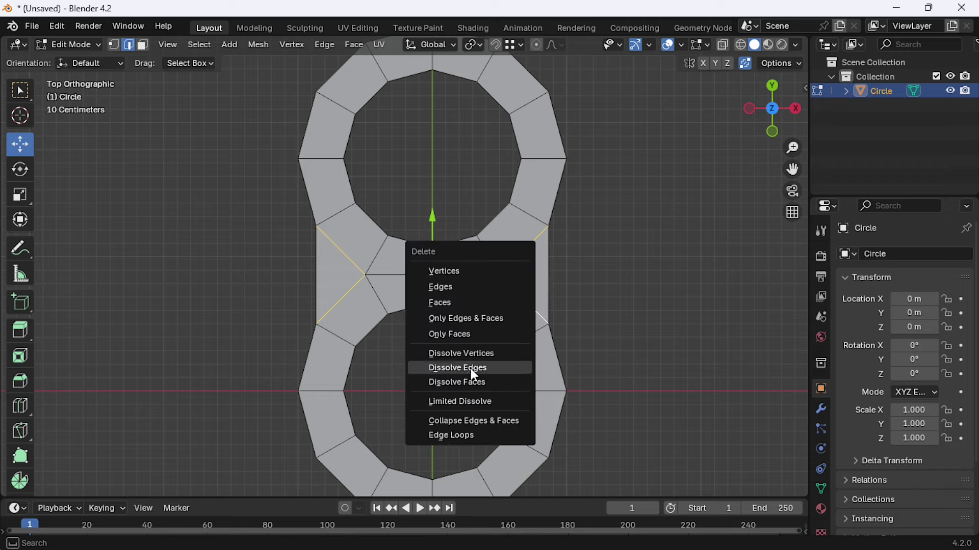
click(470, 368)
Step: Make two knife cuts across the waist between the rings
key(k)
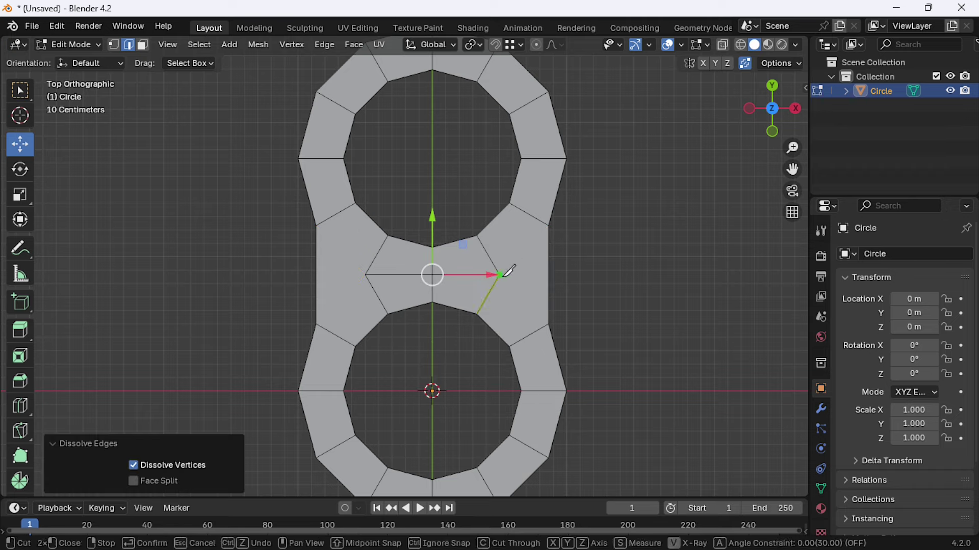
click(549, 273)
key(Return)
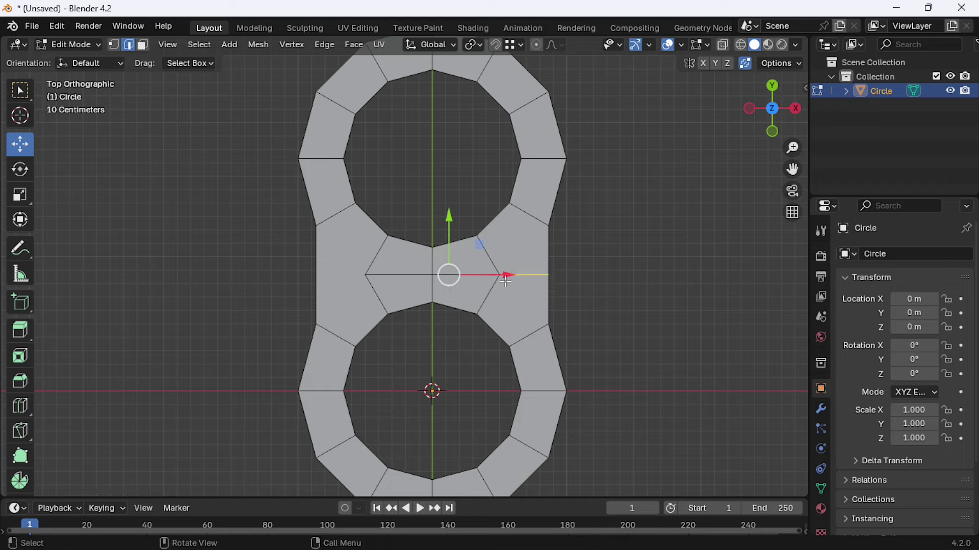
key(k)
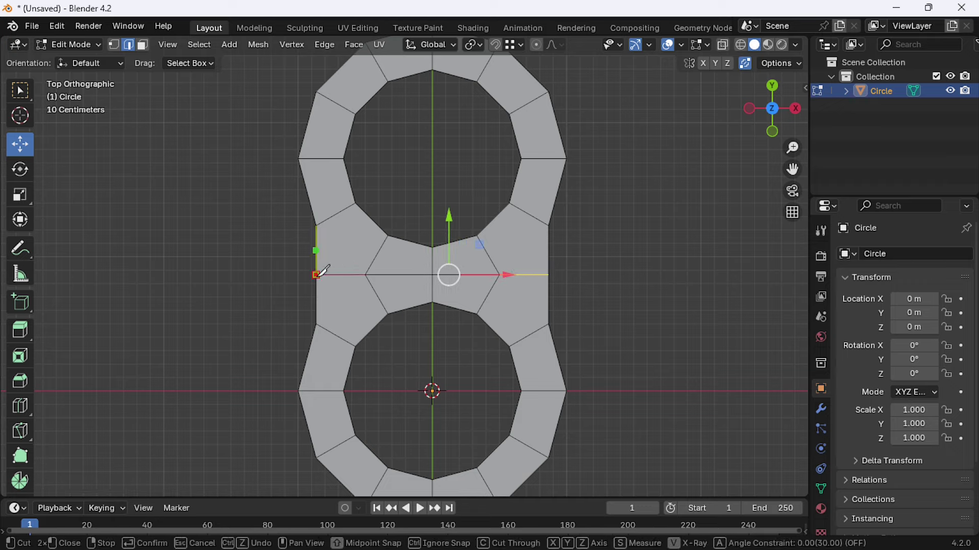
click(316, 275)
key(Return)
Step: Scale the waist vertices inward along X and return to Object Mode
key(1)
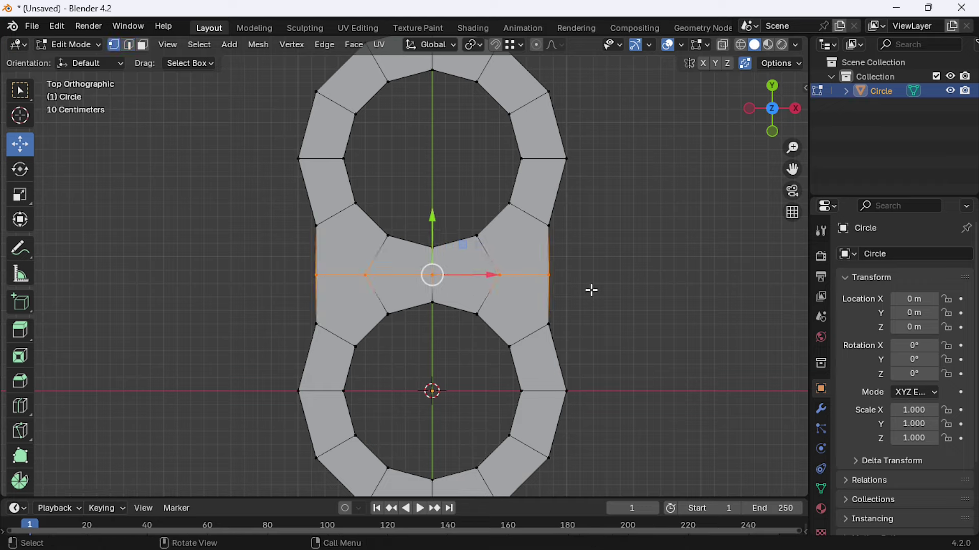
key(s)
key(y)
key(x)
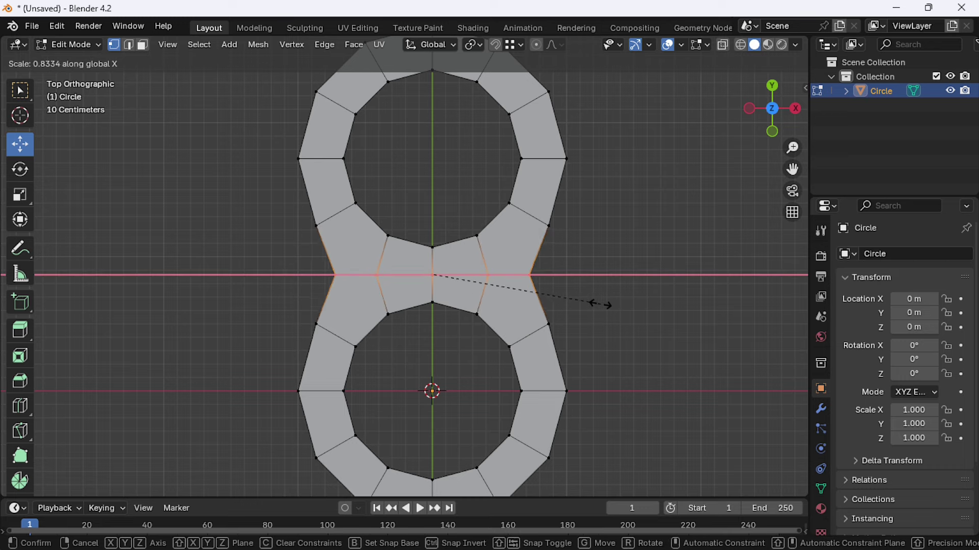
click(593, 303)
key(Tab)
Step: Delete the lower ring's faces, keeping the waist and its top row, in face select mode
scroll(453, 295, down, 5)
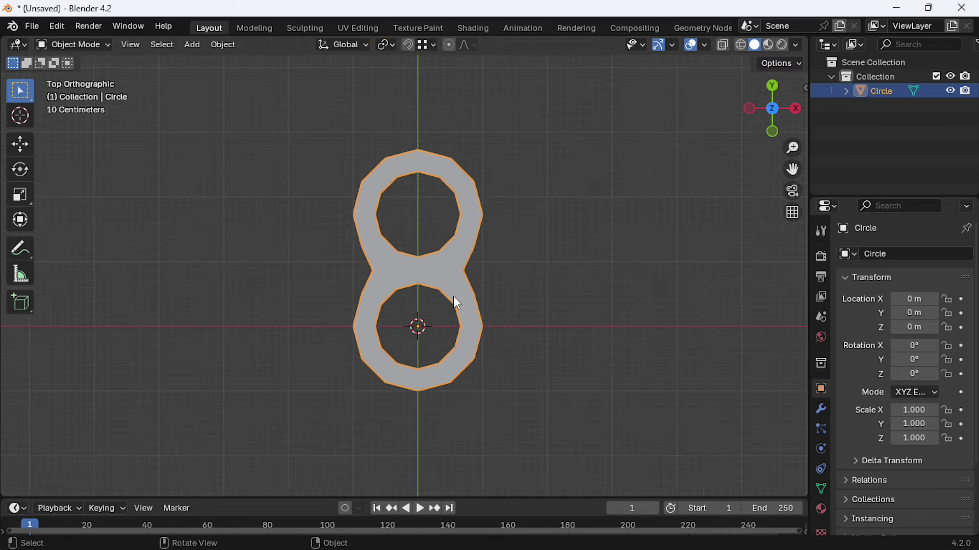
scroll(453, 295, up, 3)
key(Tab)
key(3)
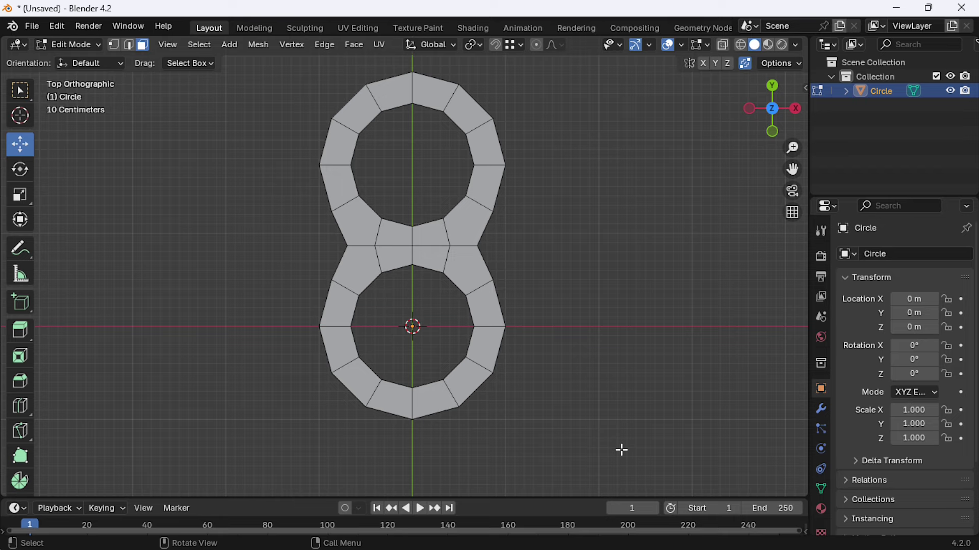
drag(621, 452, 149, 270)
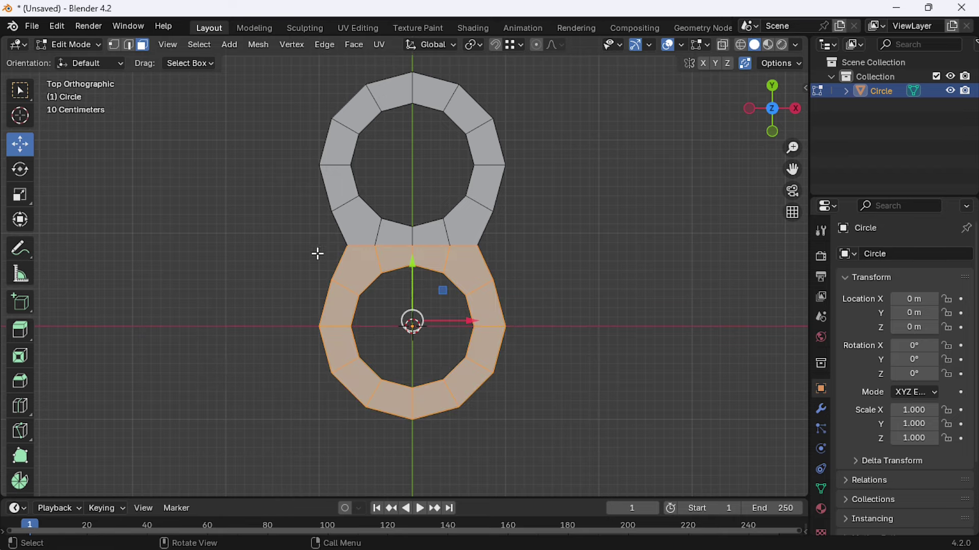
shift+drag(323, 225, 510, 270)
ctrl+drag(301, 210, 525, 272)
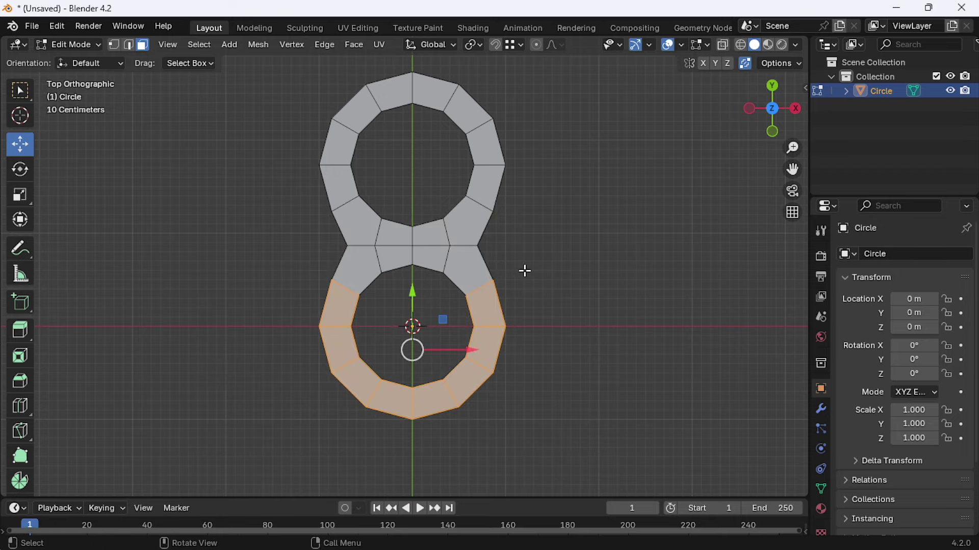
key(x)
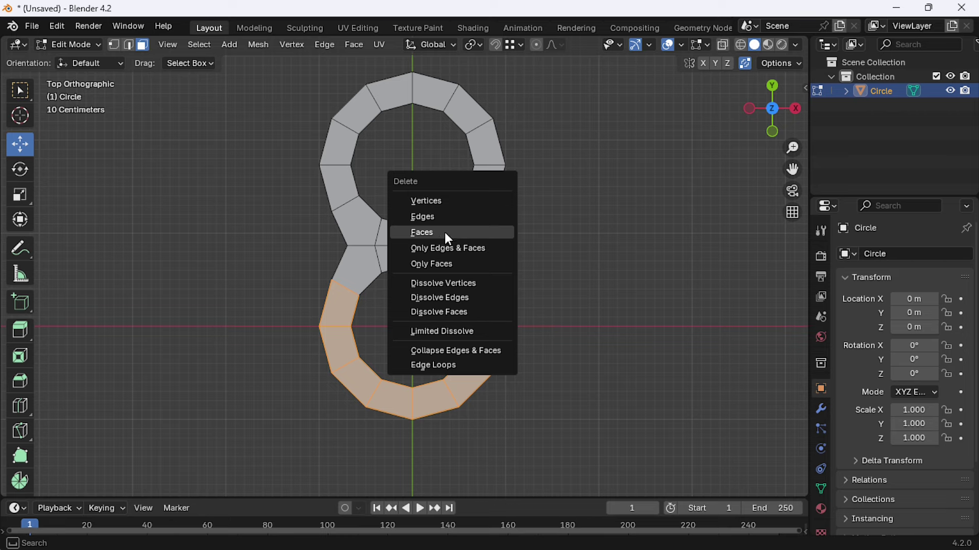
click(434, 232)
key(Tab)
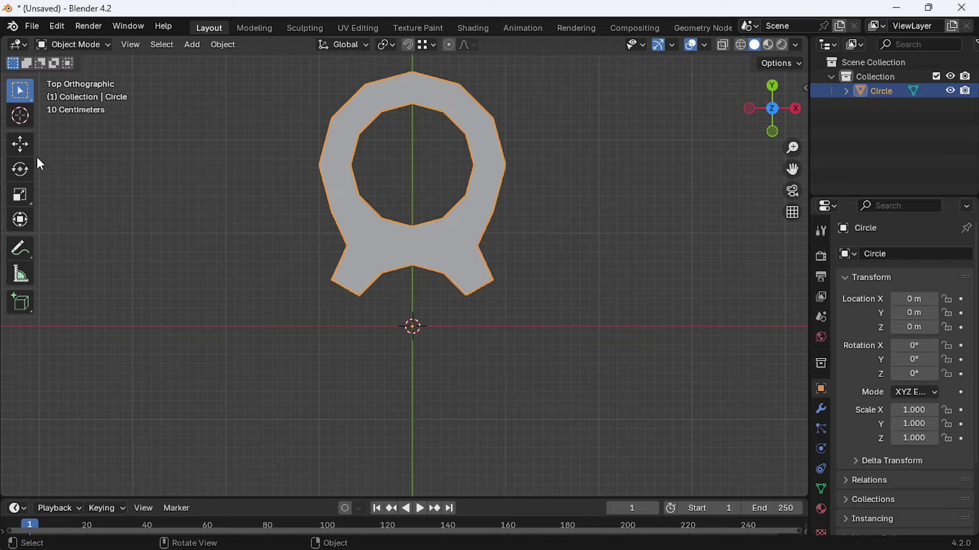
click(19, 144)
key(shift+a)
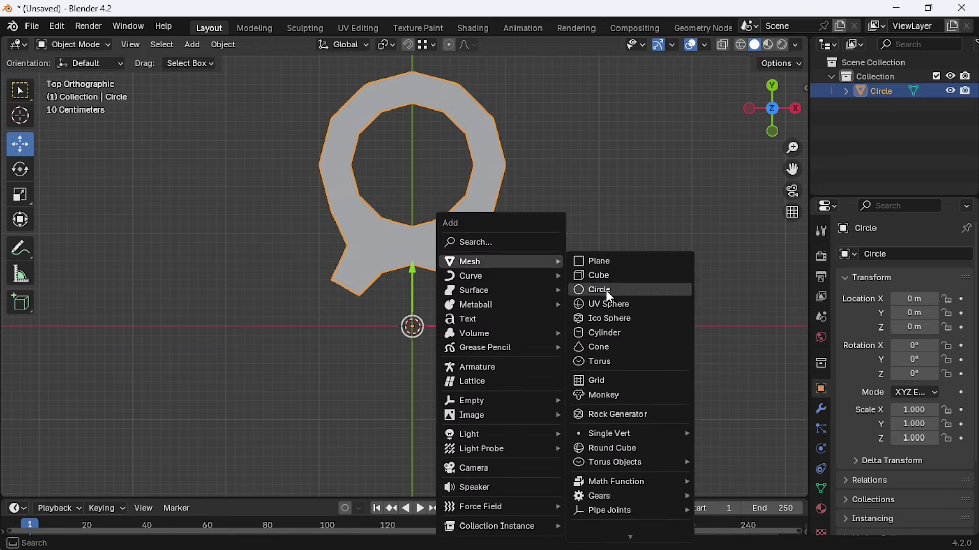
mouse_move(472, 400)
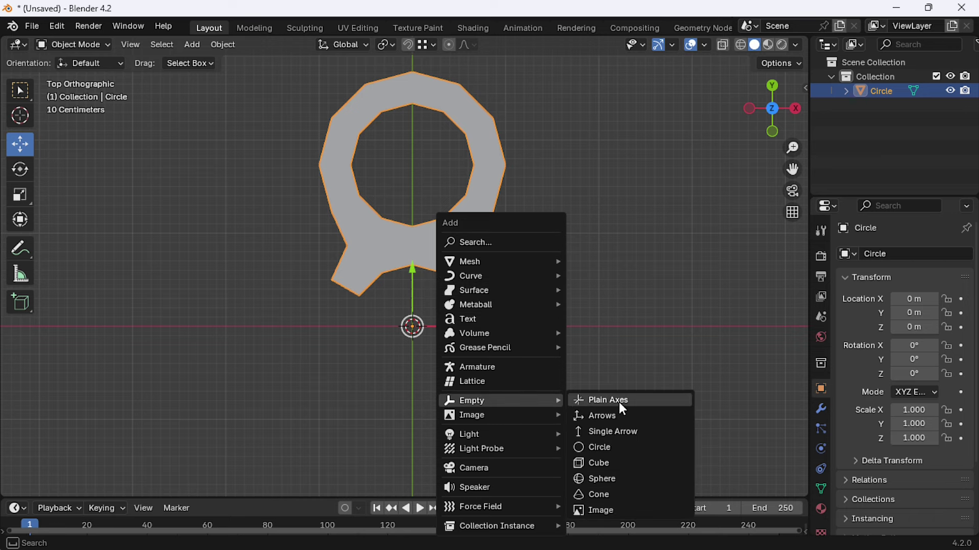
Step: Add an Empty and an Array modifier offset by the Empty, with Relative Offset off
click(623, 408)
click(820, 410)
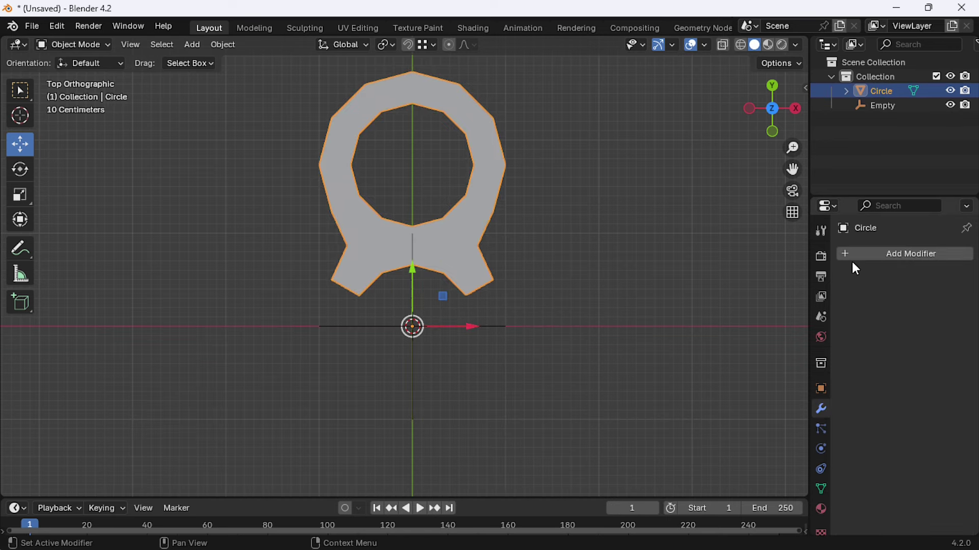
click(852, 260)
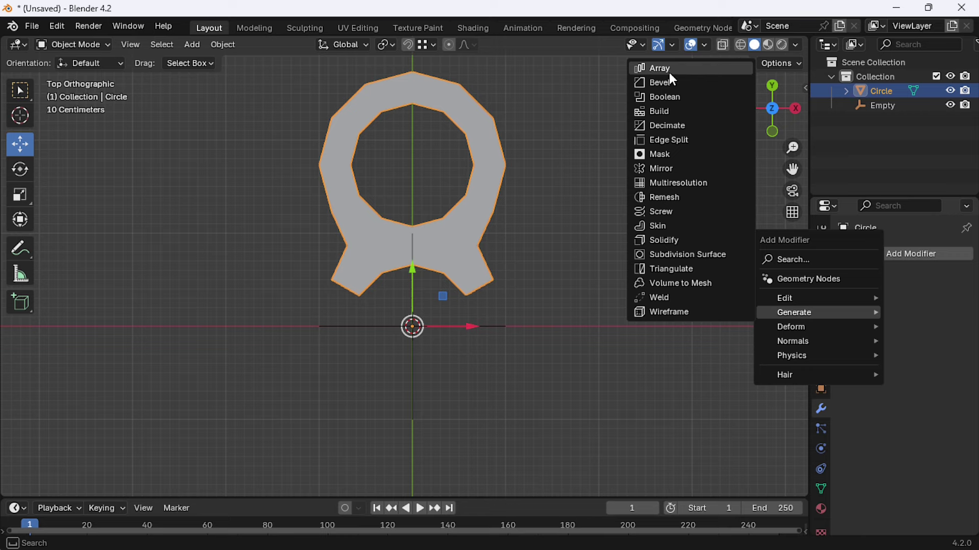
click(669, 71)
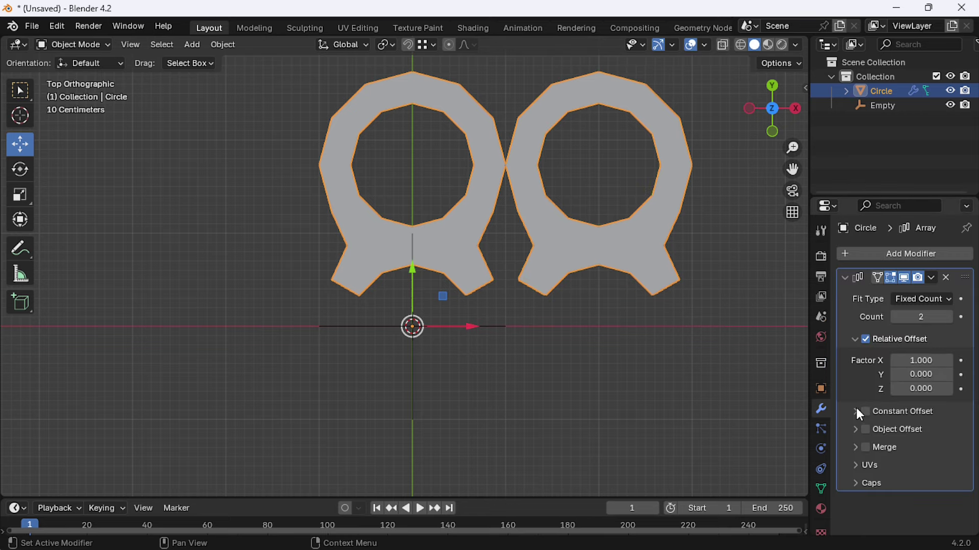
click(853, 429)
click(866, 430)
click(913, 449)
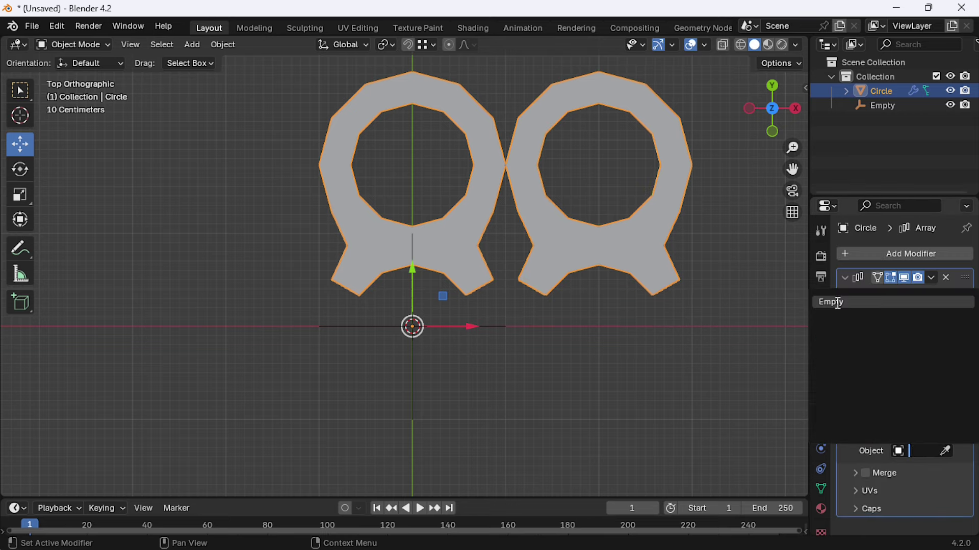
click(836, 304)
click(938, 302)
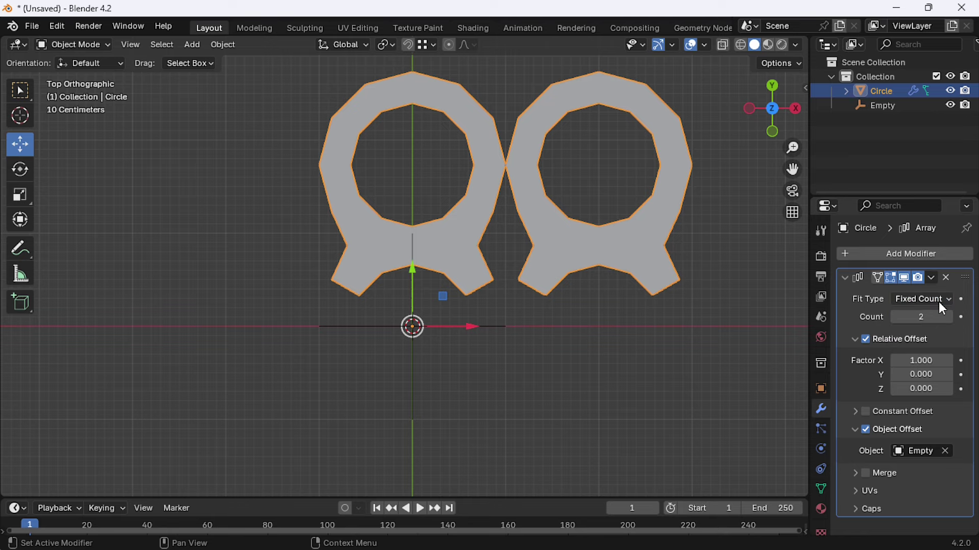
click(866, 339)
Step: Rotate the Empty to -120° on Z and set the array count to 3
click(543, 348)
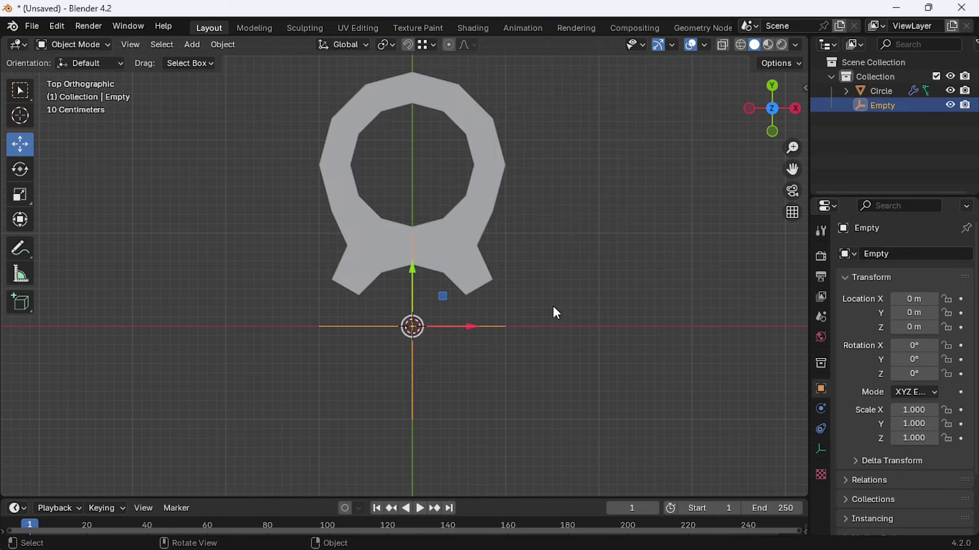
shift+middle_drag(552, 304, 486, 265)
key(n)
drag(683, 206, 657, 206)
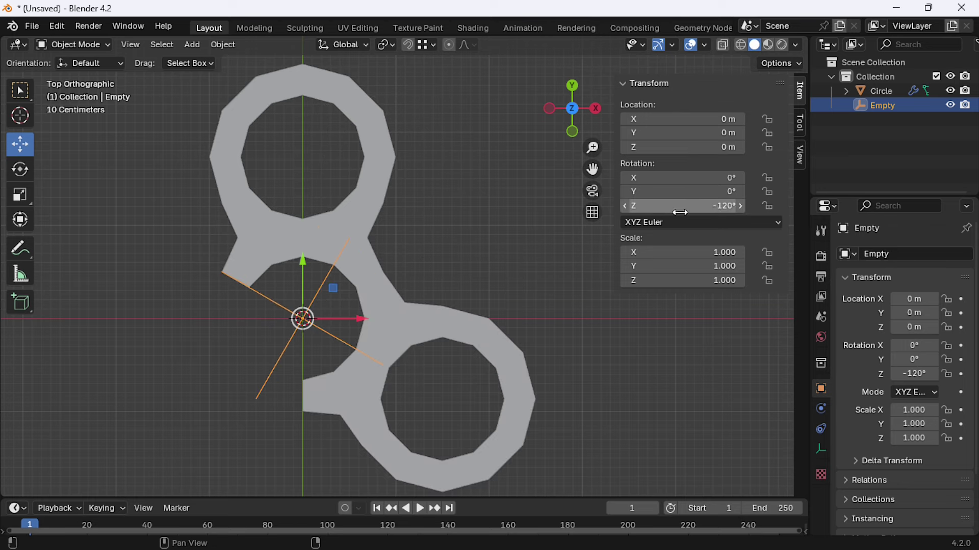
click(483, 267)
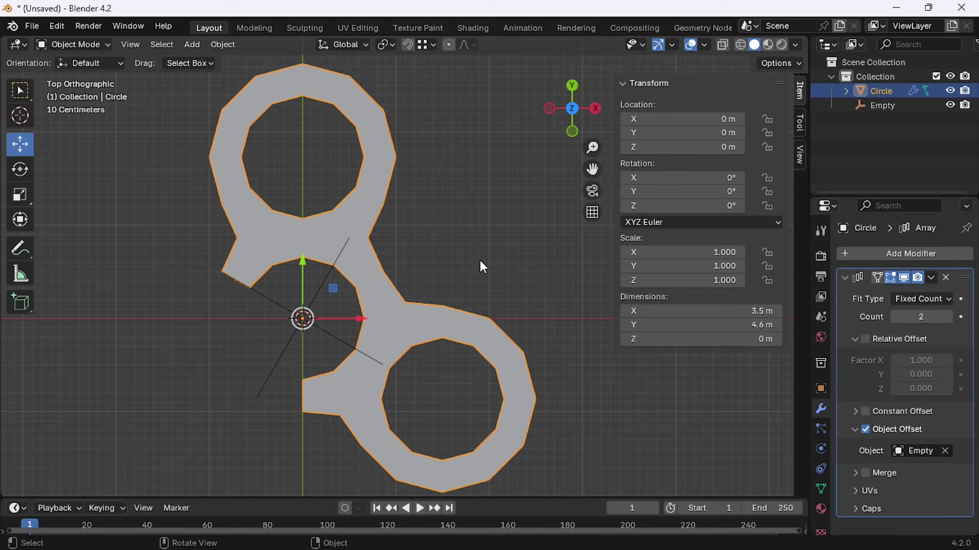
click(949, 317)
Step: In top view, scale the middle row of joint vertices up to 1.07
key(n)
mouse_move(341, 314)
middle_down()
mouse_move(489, 261)
mouse_move(382, 355)
mouse_move(317, 323)
middle_up()
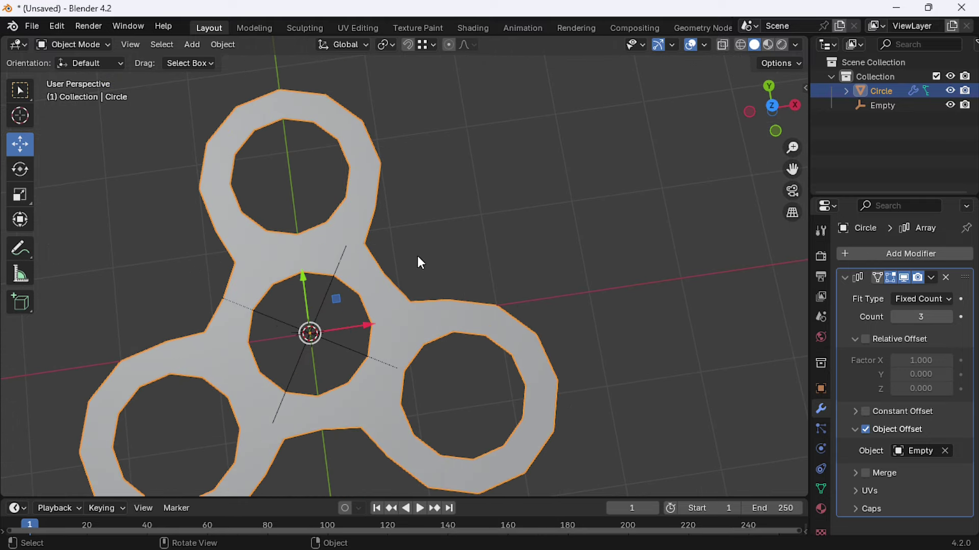
key(KP_1)
key(KP_7)
key(Tab)
scroll(364, 231, up, 1)
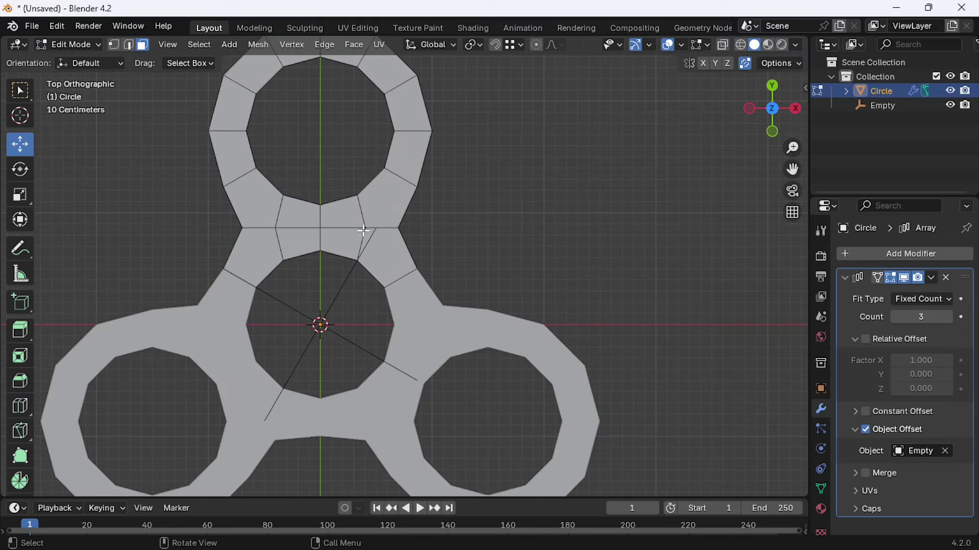
drag(205, 217, 446, 230)
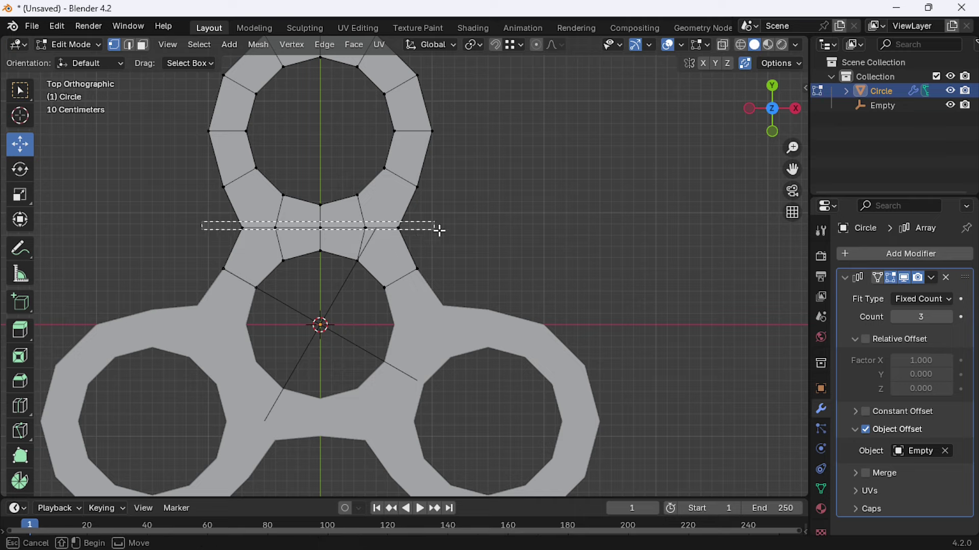
key(s)
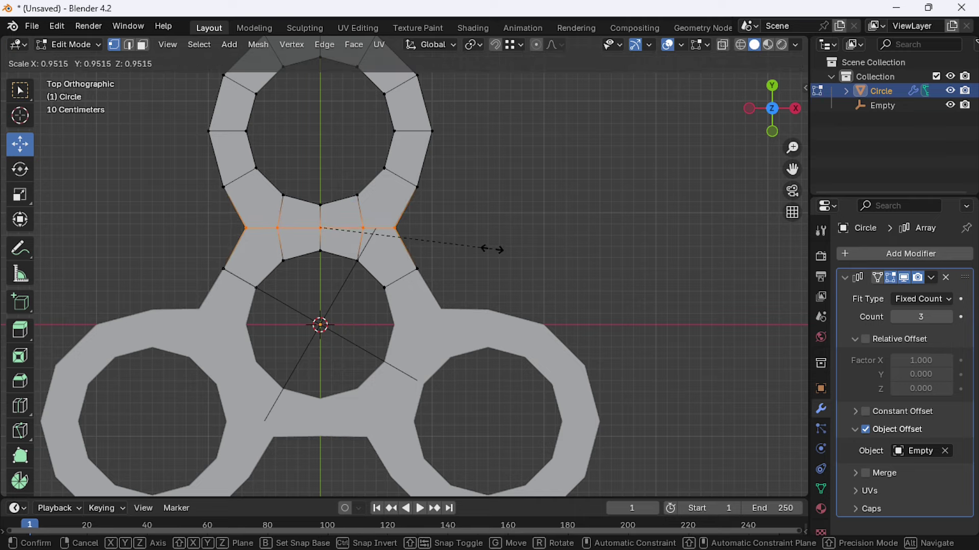
click(512, 251)
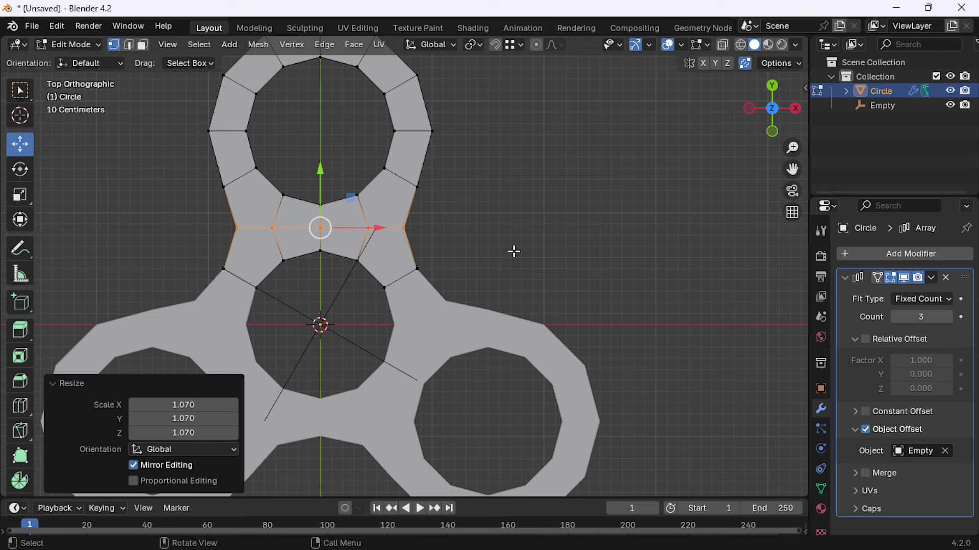
key(Tab)
Step: Orbit to a perspective view, collapse the Array settings and edit the ring mesh again
scroll(506, 234, down, 5)
scroll(507, 234, down, 1)
scroll(454, 290, up, 1)
mouse_move(427, 304)
middle_down()
mouse_move(452, 279)
mouse_move(782, 281)
middle_up()
click(851, 278)
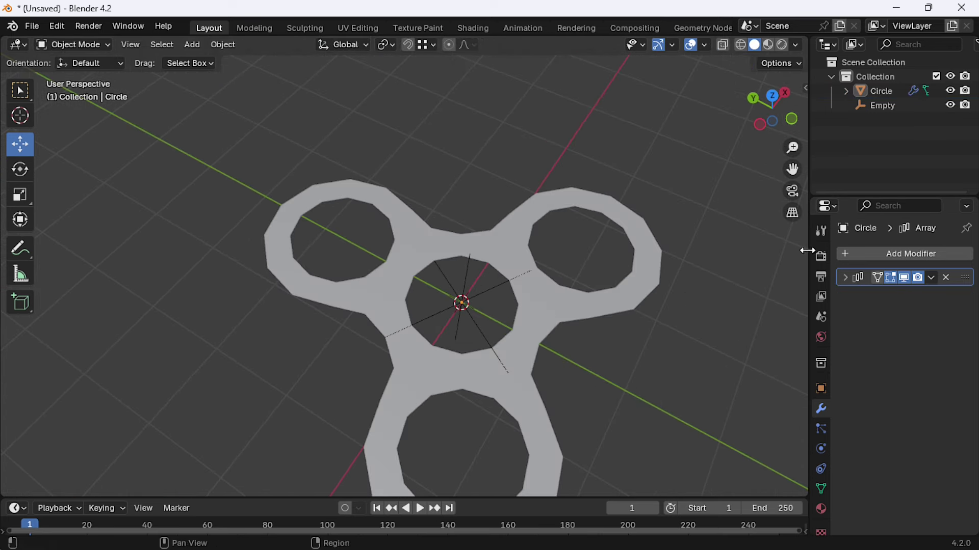
click(462, 284)
key(Tab)
Step: Extrude all the ring's faces upward to about 0.556 m thickness
key(3)
key(a)
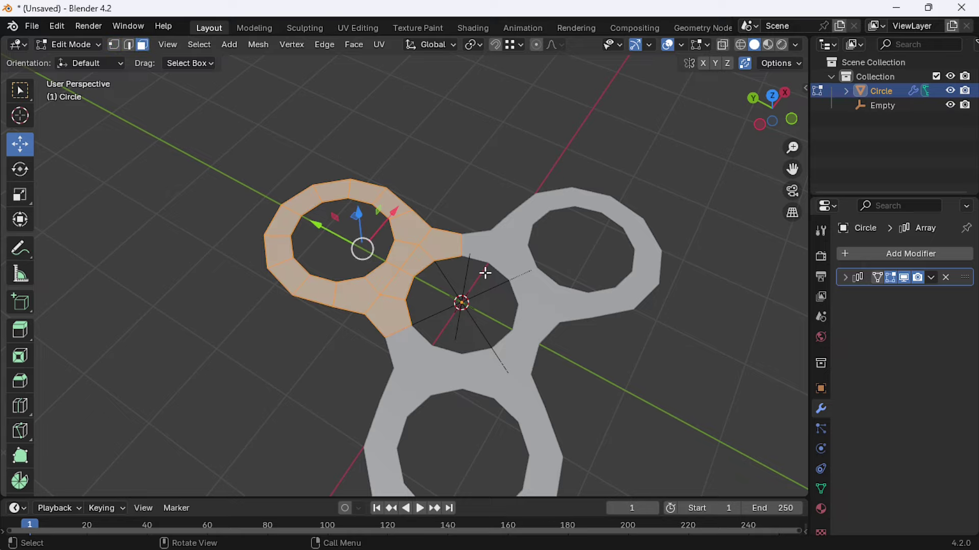
key(e)
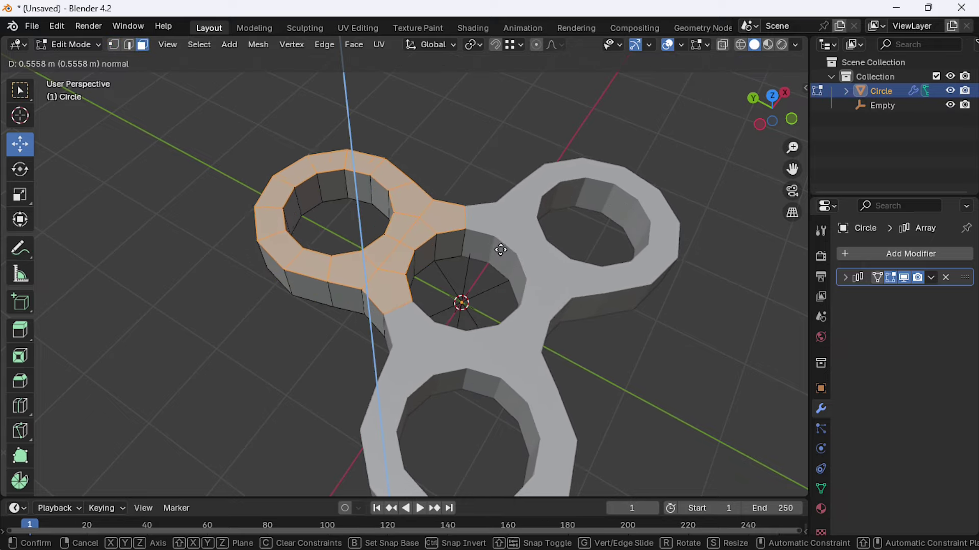
click(507, 255)
scroll(506, 256, down, 5)
click(563, 238)
mouse_move(507, 255)
middle_down()
mouse_move(564, 238)
mouse_move(524, 234)
mouse_move(333, 167)
mouse_move(339, 161)
middle_up()
scroll(525, 233, up, 3)
scroll(527, 303, down, 3)
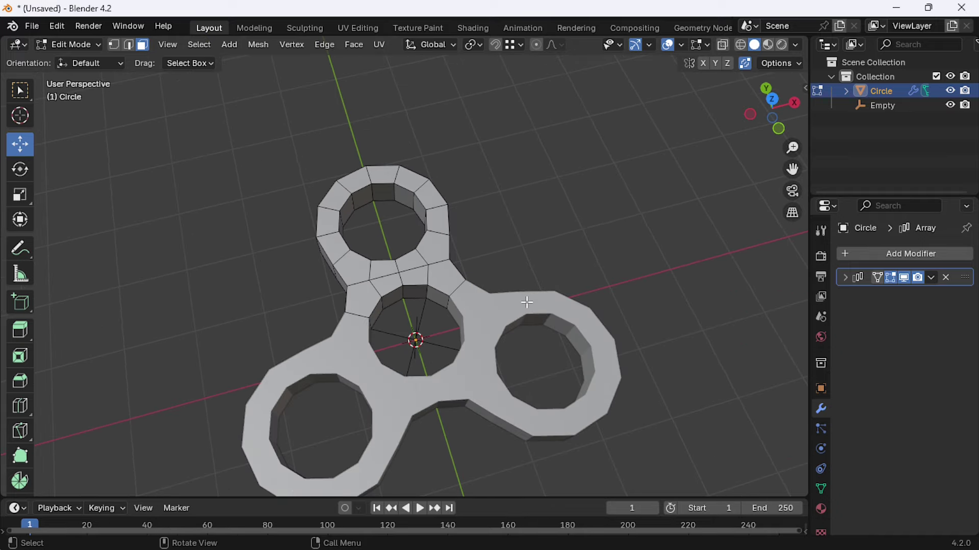
Step: Add a Subdivision Surface modifier to smooth the spinner
click(845, 255)
mouse_move(779, 257)
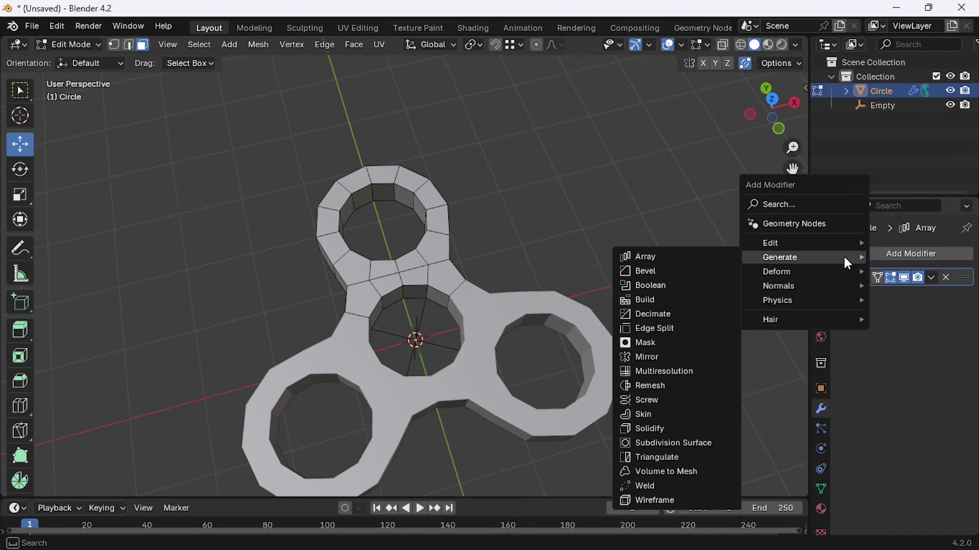
click(665, 446)
scroll(476, 269, up, 2)
mouse_move(476, 269)
middle_down()
mouse_move(577, 216)
mouse_move(512, 245)
mouse_move(465, 311)
middle_up()
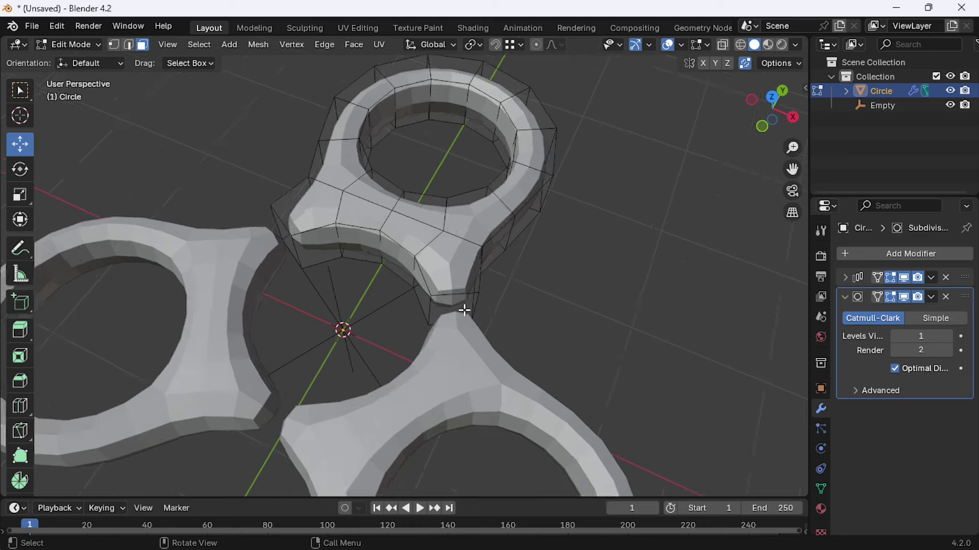
Step: Delete the two faces at the joint between arms and return to Object Mode
click(461, 309)
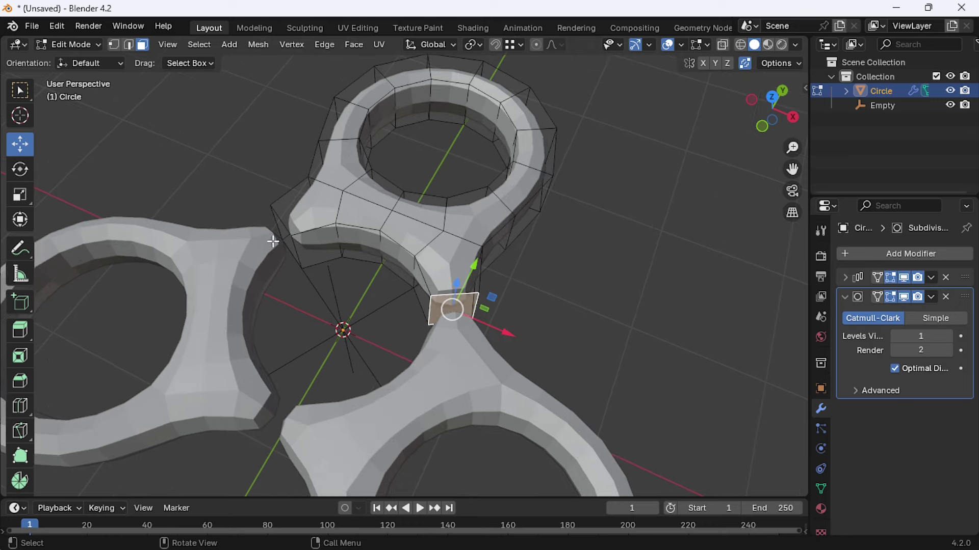
shift+click(292, 243)
key(x)
click(436, 235)
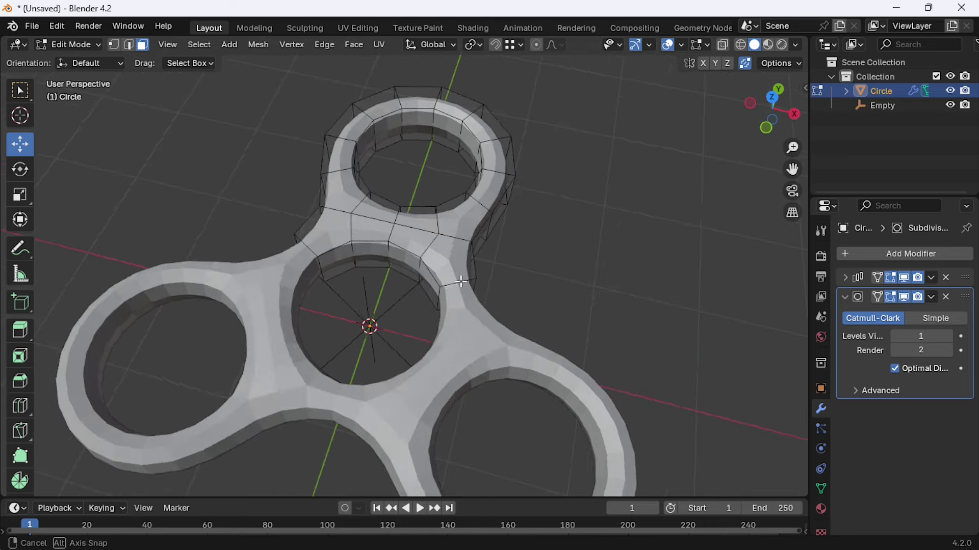
key(Tab)
click(557, 259)
scroll(557, 258, up, 3)
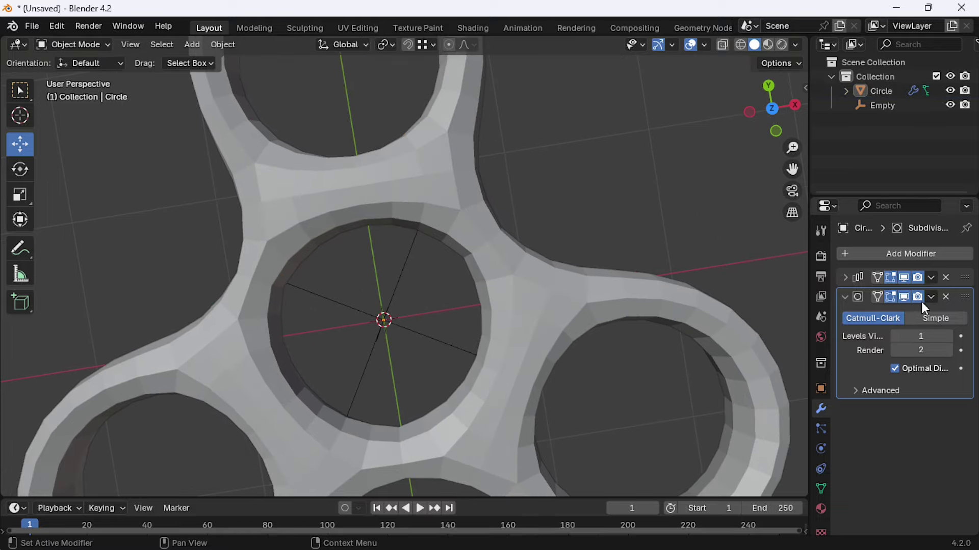
Step: Raise the Subdivision modifier's viewport level to 3
click(950, 336)
click(950, 336)
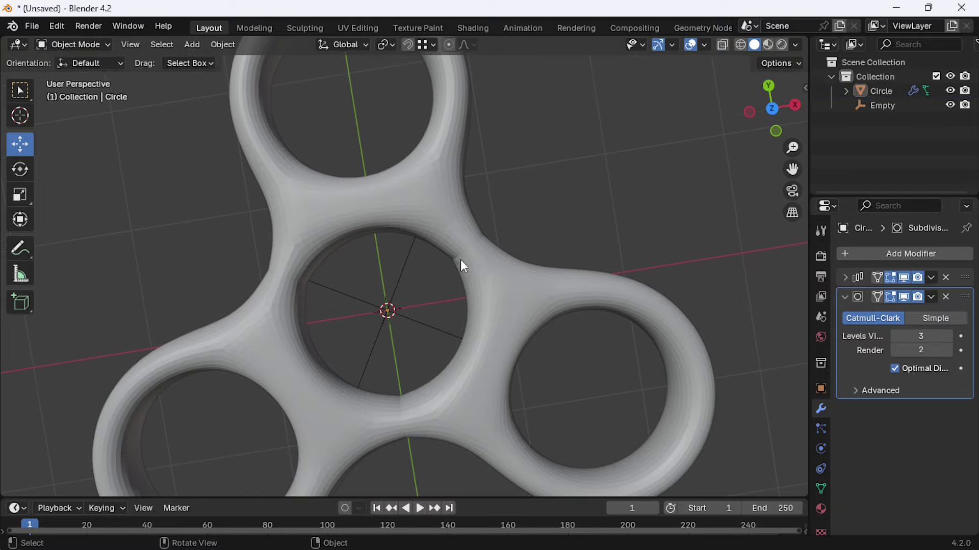
shift+middle_drag(477, 279, 518, 265)
click(845, 297)
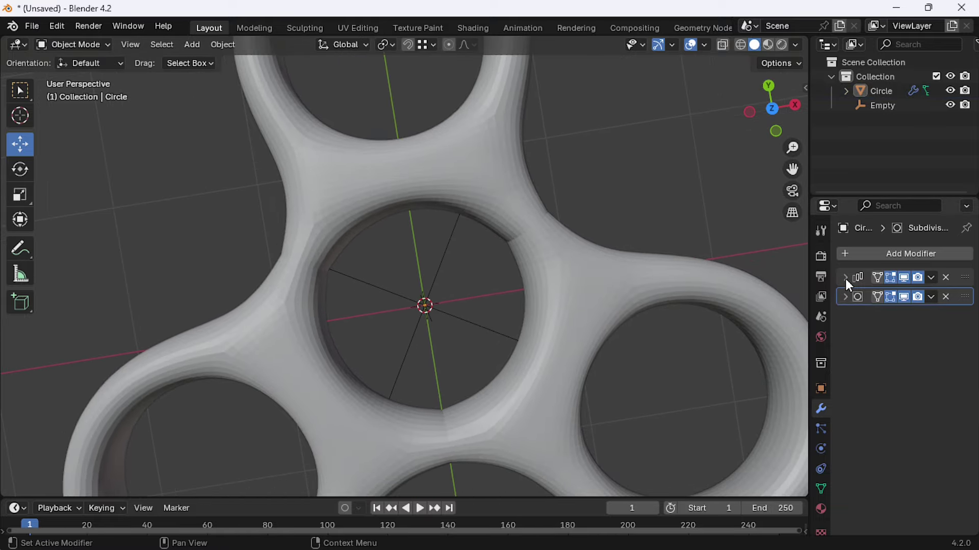
Step: In the Array modifier, enable Merge and First and Last Copies
click(845, 278)
click(855, 474)
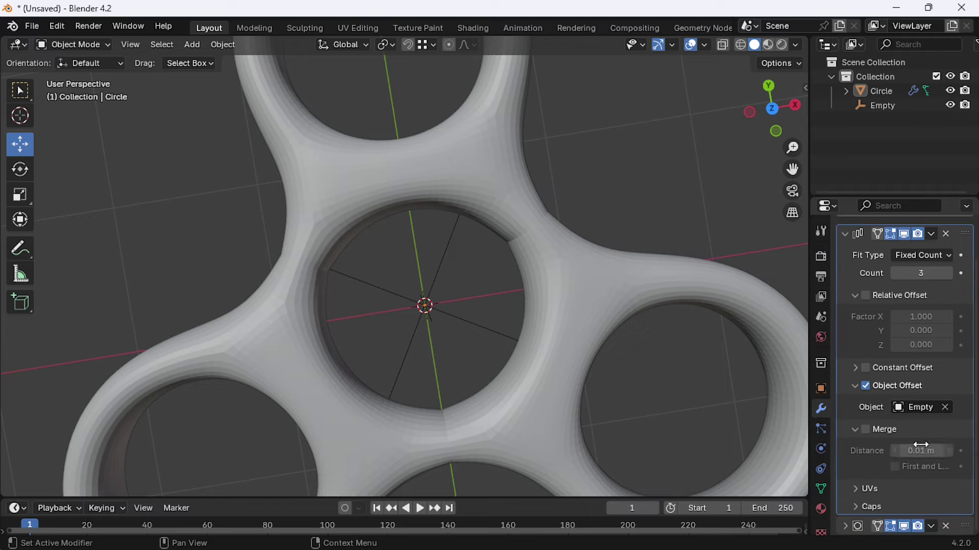
click(866, 430)
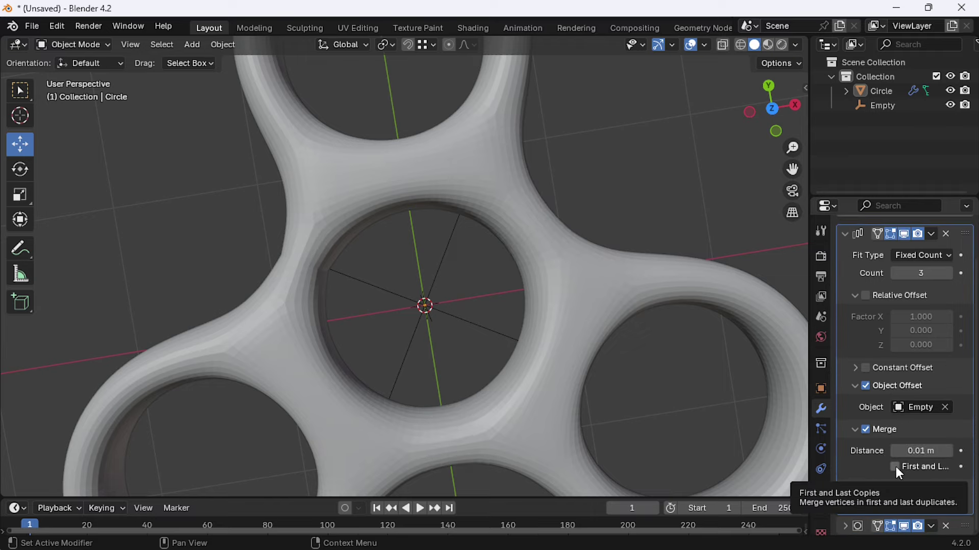
click(895, 466)
mouse_move(466, 240)
middle_down()
mouse_move(524, 252)
mouse_move(461, 185)
middle_up()
scroll(462, 186, down, 4)
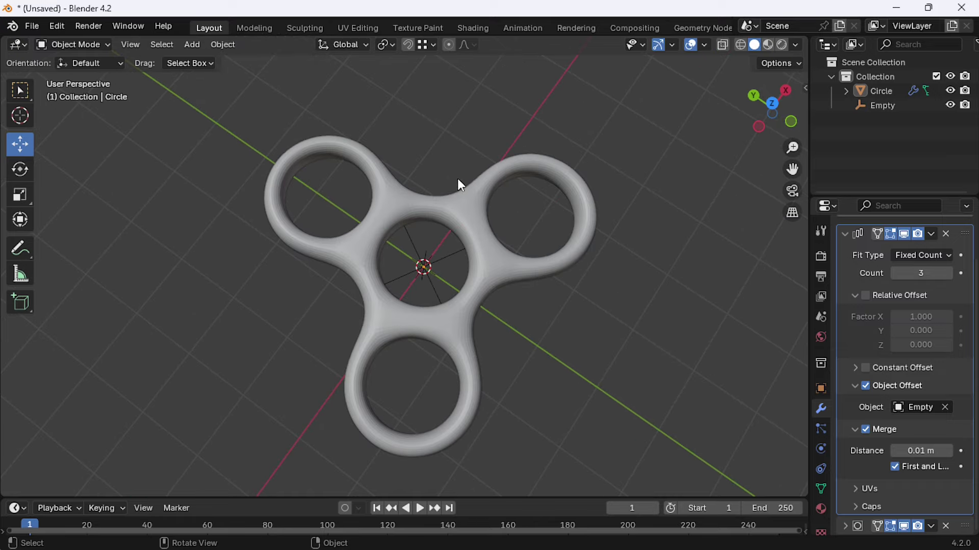
scroll(475, 224, up, 1)
Step: Hide the Subdivision modifier in the viewport and enter Edit Mode on the spinner
click(359, 162)
middle_drag(359, 164, 380, 195)
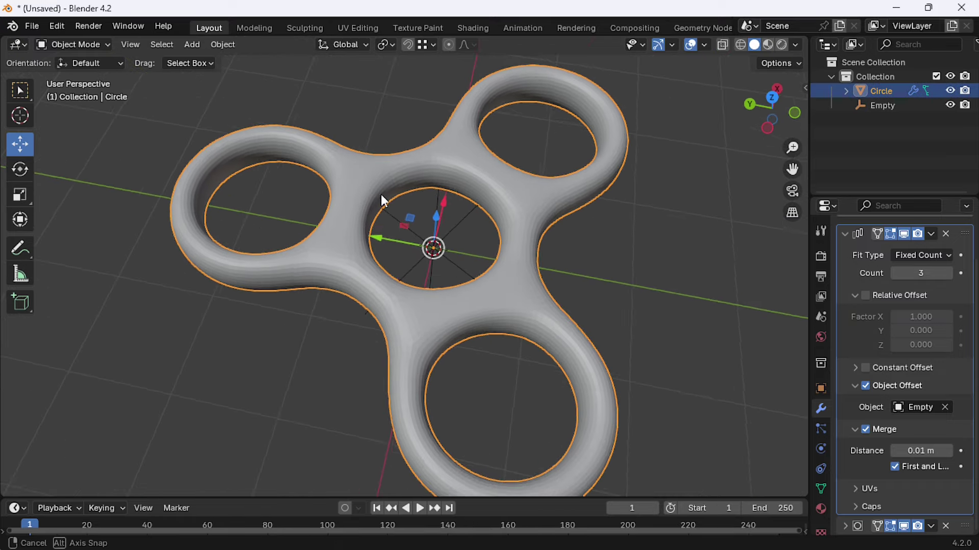
scroll(380, 194, up, 2)
click(847, 234)
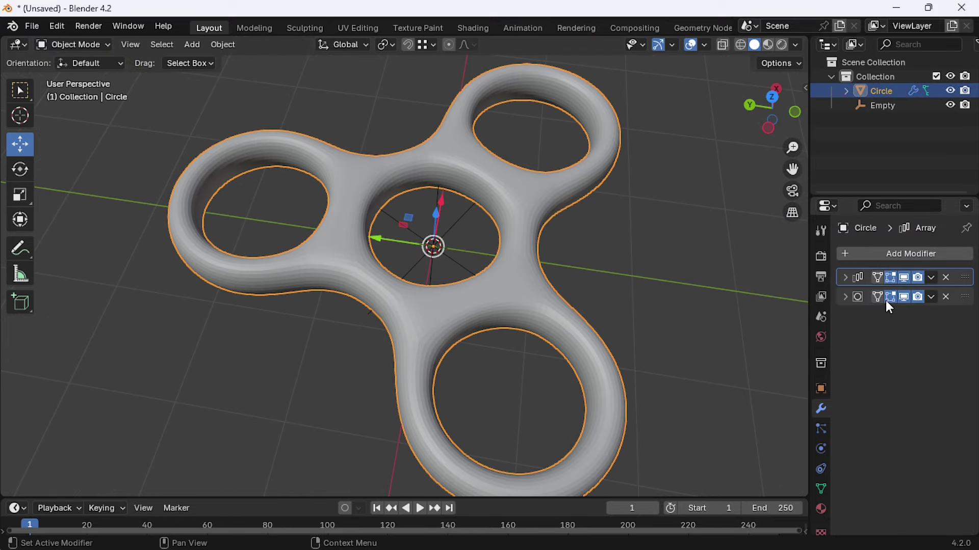
click(904, 296)
key(Tab)
scroll(357, 217, up, 2)
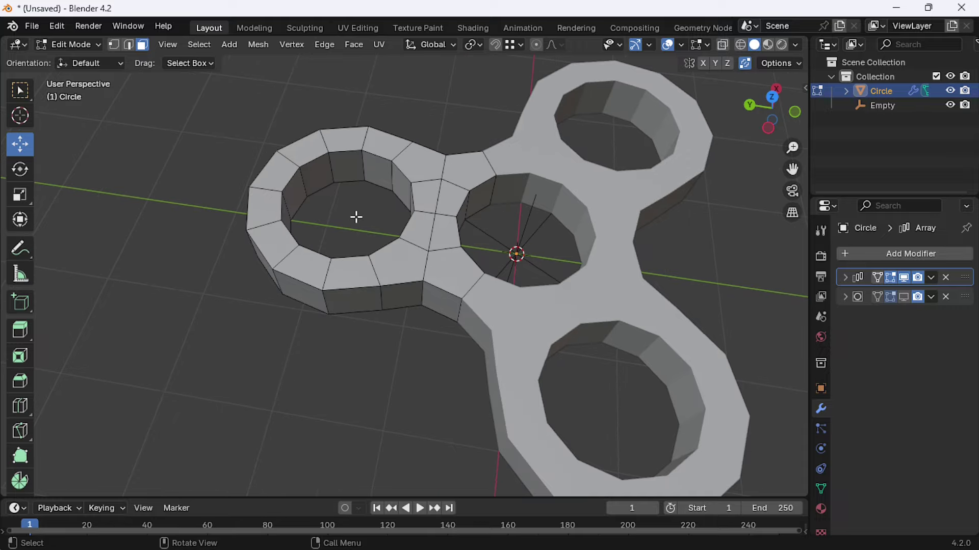
Step: Bevel the two edge loops around the left ring, with smoothing shown again
alt+click(350, 288)
alt+shift+click(364, 317)
mouse_move(365, 316)
middle_down()
mouse_move(500, 147)
mouse_move(469, 246)
middle_up()
key(ctrl+b)
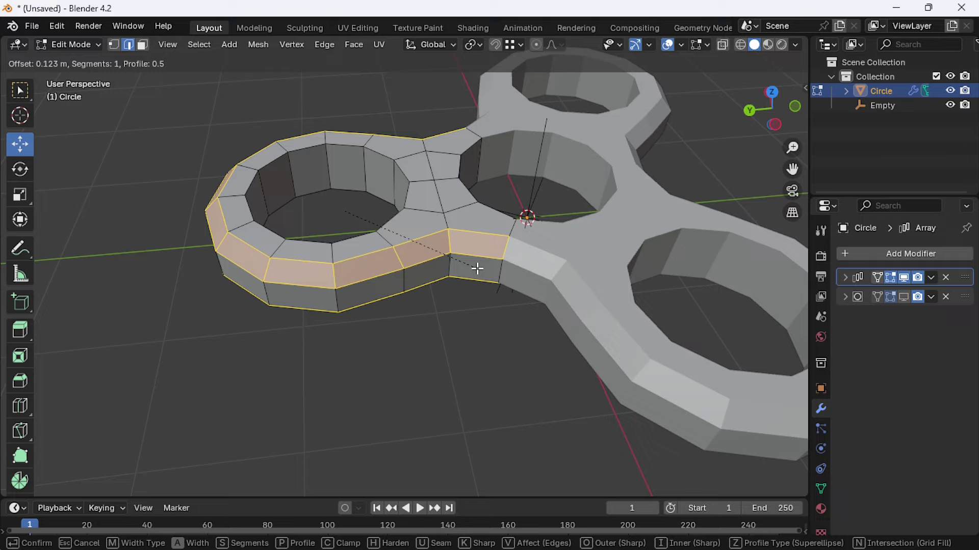
click(481, 271)
click(904, 296)
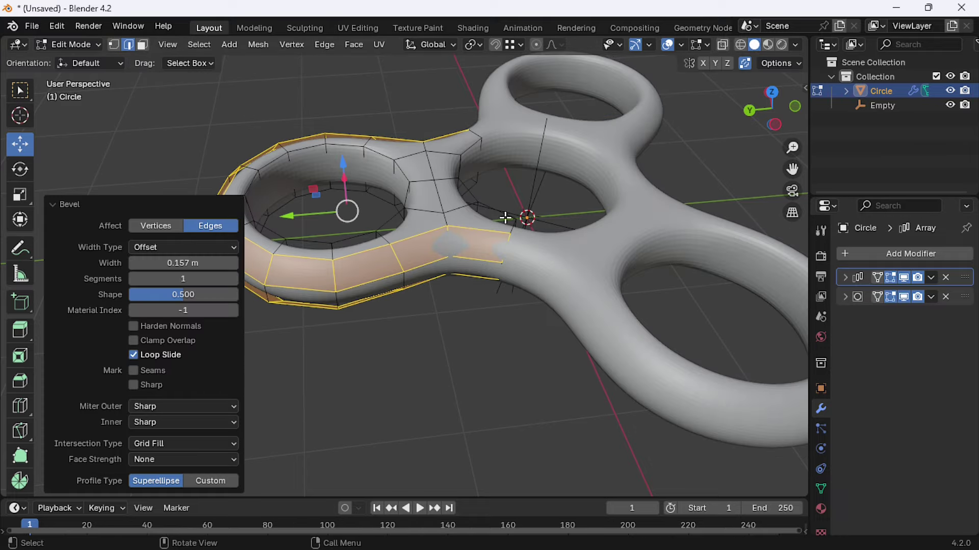
Step: Adjust the bevel width, settling on a narrower 0.15 m
middle_drag(505, 216, 367, 228)
scroll(406, 198, up, 3)
middle_drag(406, 198, 326, 229)
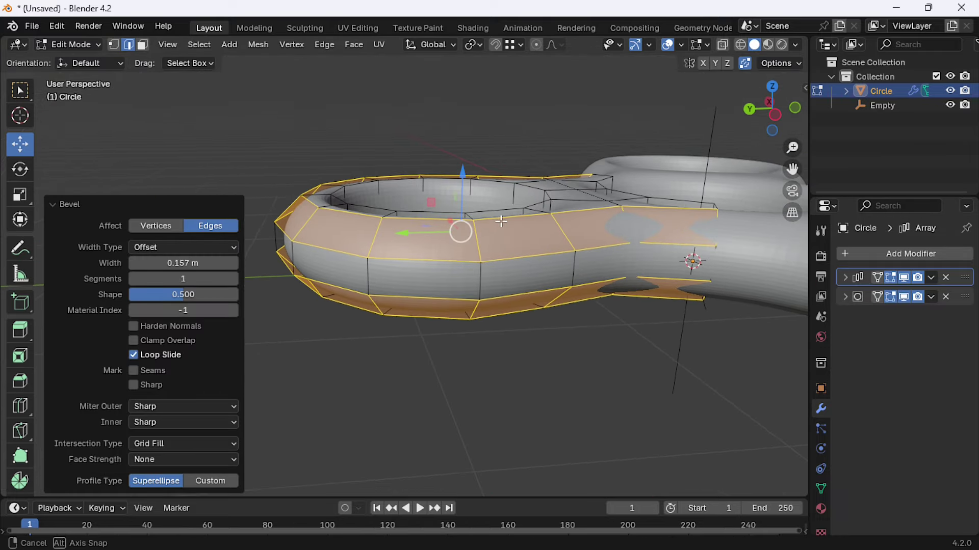
text(2)
key(Return)
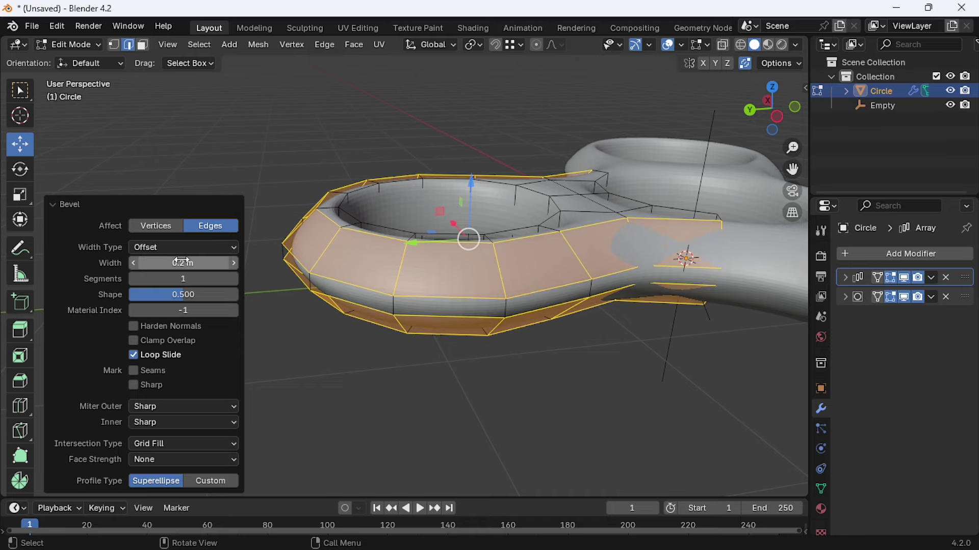
mouse_move(357, 230)
middle_down()
mouse_move(472, 315)
mouse_move(265, 306)
middle_up()
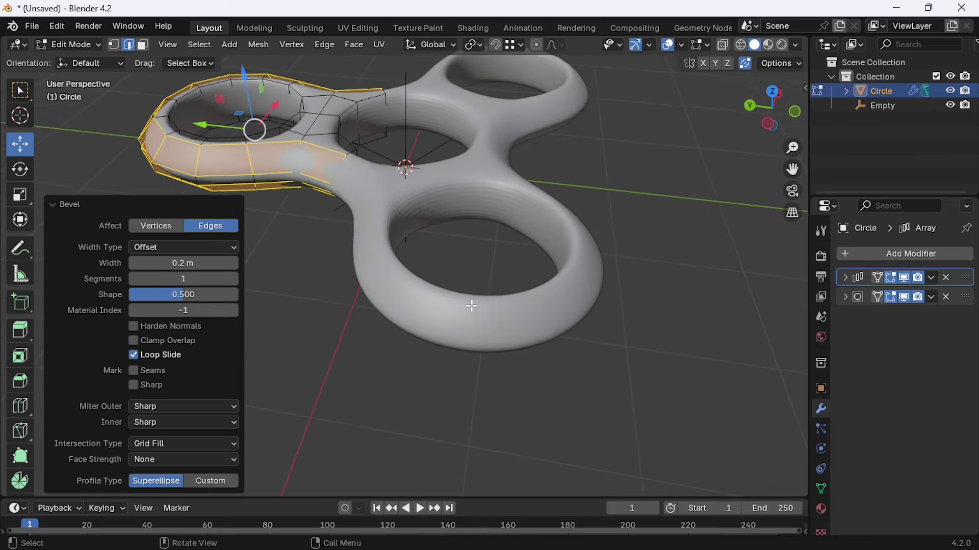
text(1)
key(Return)
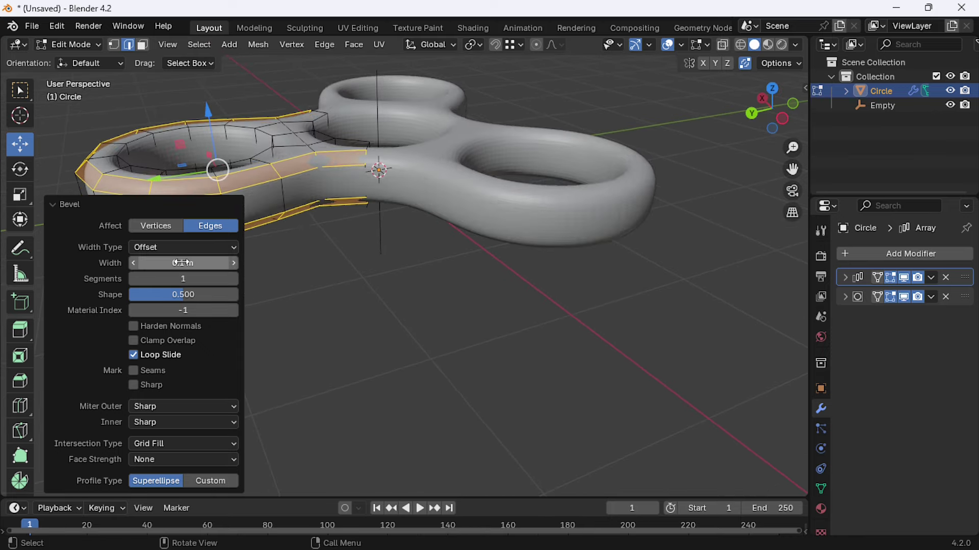
click(183, 263)
text(5)
key(Return)
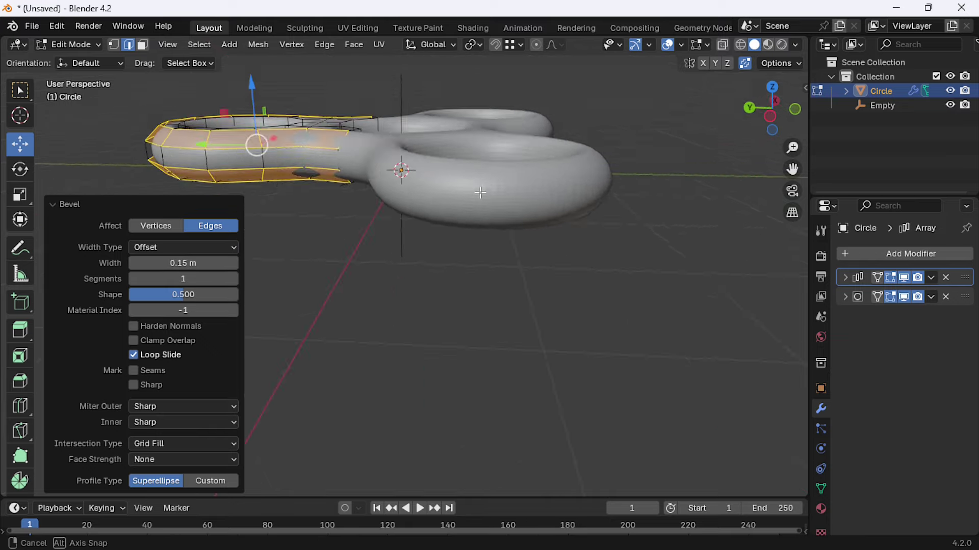
Step: Deselect everything and view the bevelled spinner from a closer, steeper angle
middle_drag(525, 273, 514, 241)
click(514, 241)
scroll(393, 258, up, 4)
middle_drag(393, 257, 406, 162)
Step: Bevel the edge loops around the top hole and the centre hole
alt+click(417, 147)
alt+shift+click(421, 178)
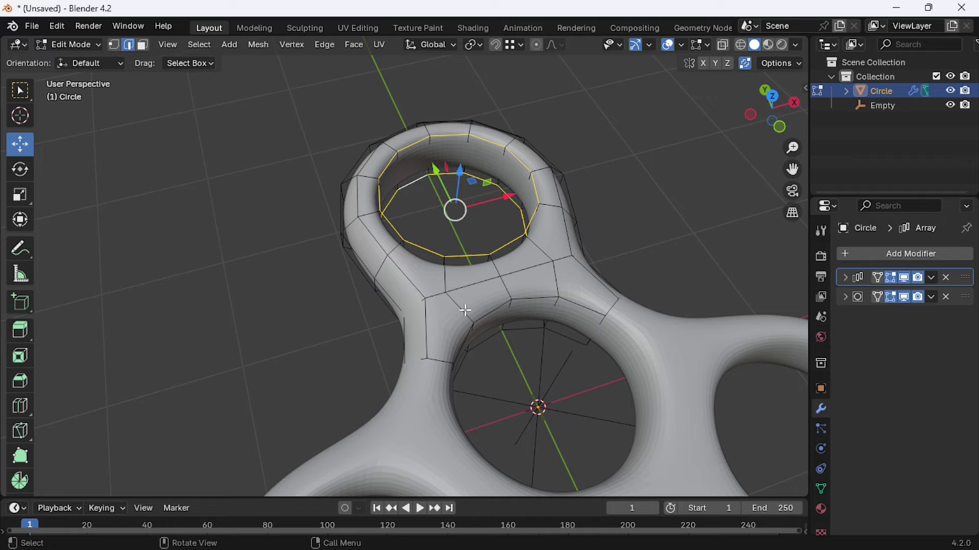
alt+shift+click(490, 320)
alt+shift+click(521, 326)
mouse_move(521, 326)
middle_down()
mouse_move(561, 290)
mouse_move(586, 284)
mouse_move(540, 286)
middle_up()
key(ctrl+b)
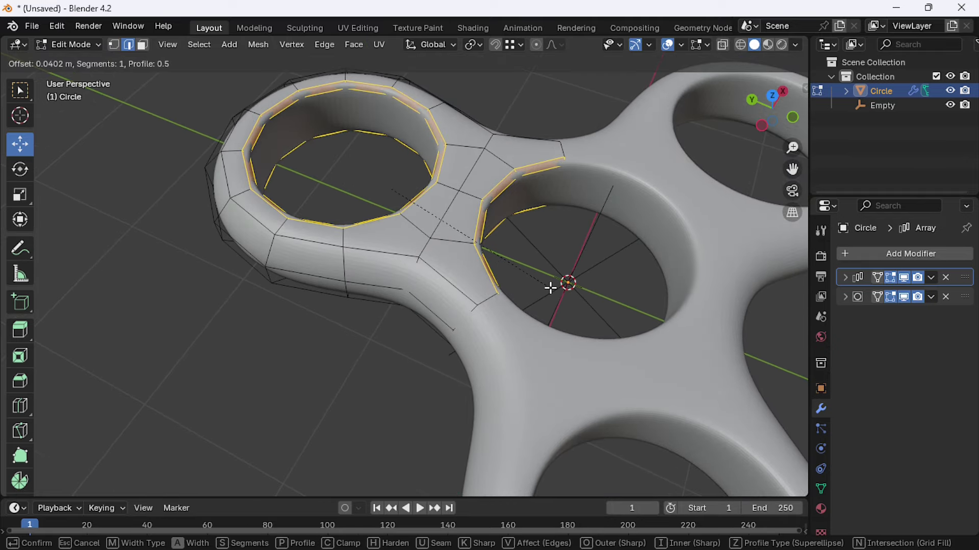
click(556, 285)
Step: Set the hole bevel to 2 segments and 0.05 m width
scroll(586, 293, down, 3)
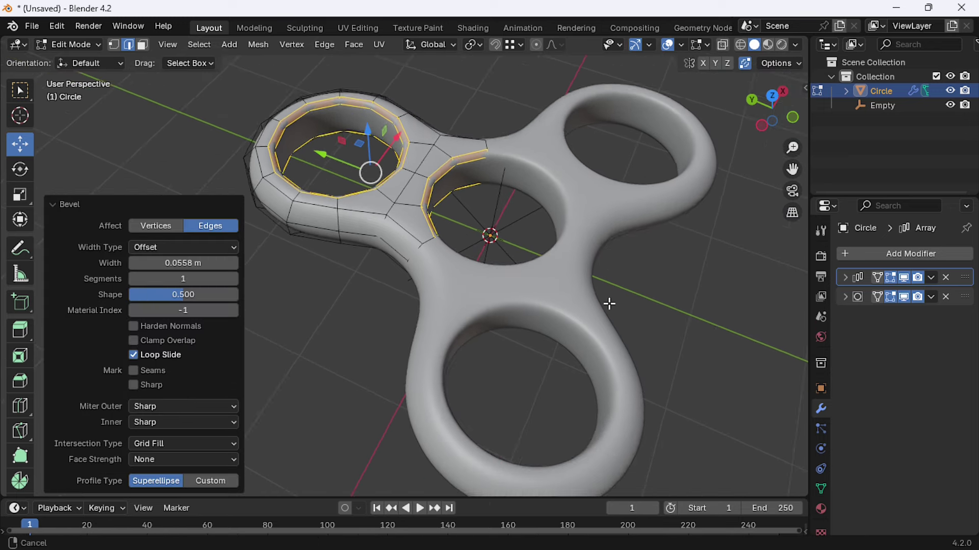
scroll(586, 295, up, 3)
mouse_move(573, 290)
middle_down()
mouse_move(545, 321)
mouse_move(510, 306)
middle_up()
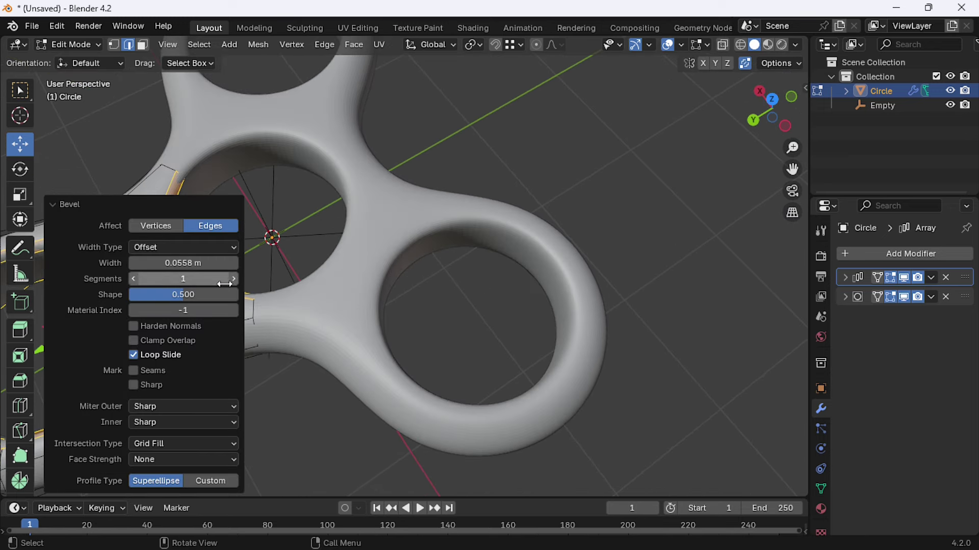
click(234, 279)
click(183, 263)
text(0.05)
key(Return)
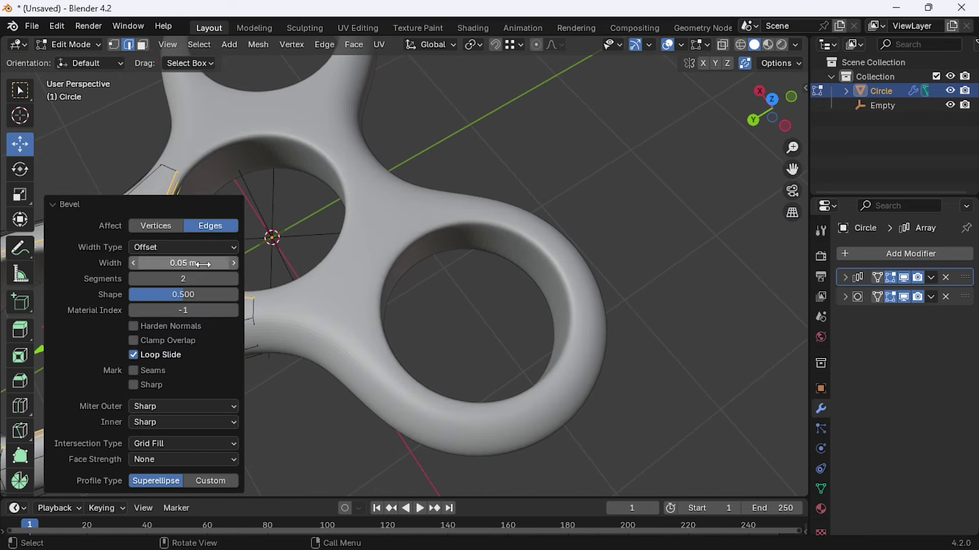
scroll(472, 158, down, 3)
middle_drag(472, 159, 357, 204)
click(196, 264)
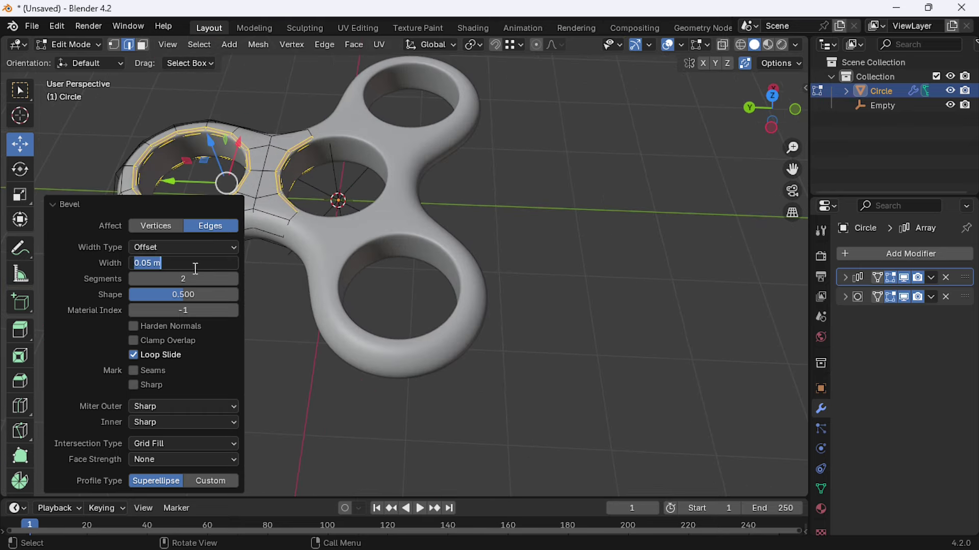
key(Return)
scroll(389, 188, down, 2)
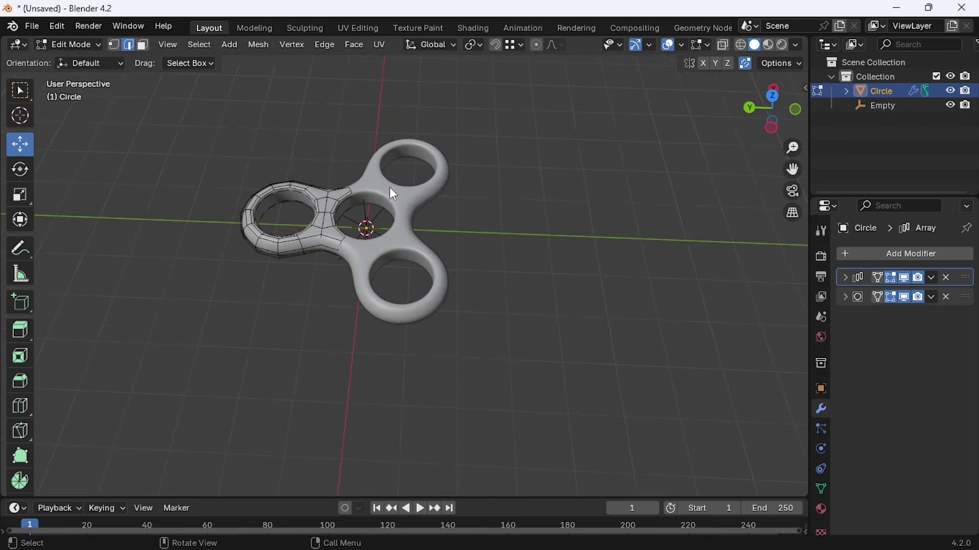
Step: Return to Object Mode and reselect the spinner from a near-top view
key(Tab)
mouse_move(558, 214)
middle_down()
mouse_move(504, 249)
mouse_move(492, 186)
middle_up()
scroll(492, 186, up, 3)
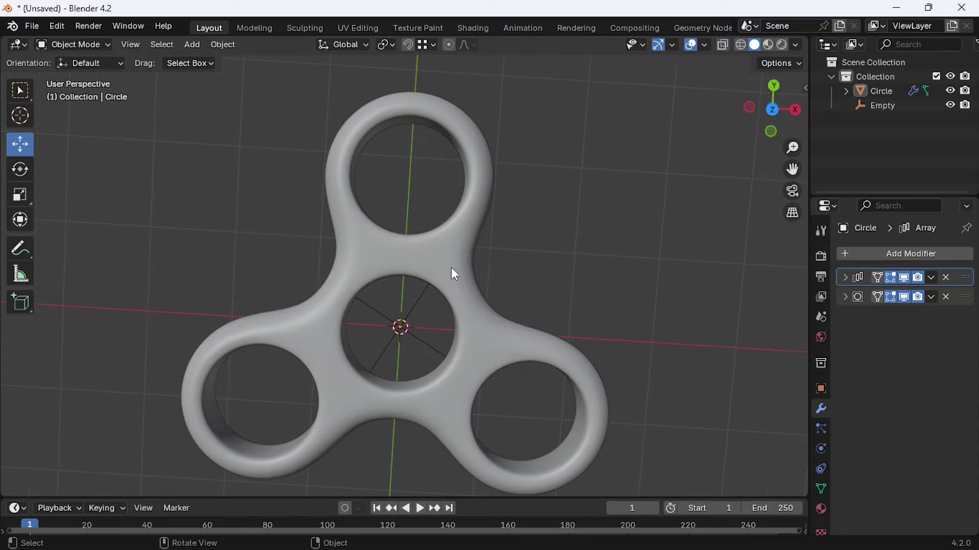
scroll(431, 225, down, 3)
mouse_move(454, 273)
middle_down()
mouse_move(431, 225)
mouse_move(433, 248)
mouse_move(420, 153)
mouse_move(431, 199)
mouse_move(519, 276)
middle_up()
scroll(433, 248, up, 3)
click(433, 248)
scroll(431, 214, up, 3)
Step: In Edit Mode without smoothing, duplicate the face loop inside the outer hole in place
key(Tab)
scroll(438, 265, up, 2)
scroll(439, 265, up, 2)
click(904, 297)
alt+click(444, 192)
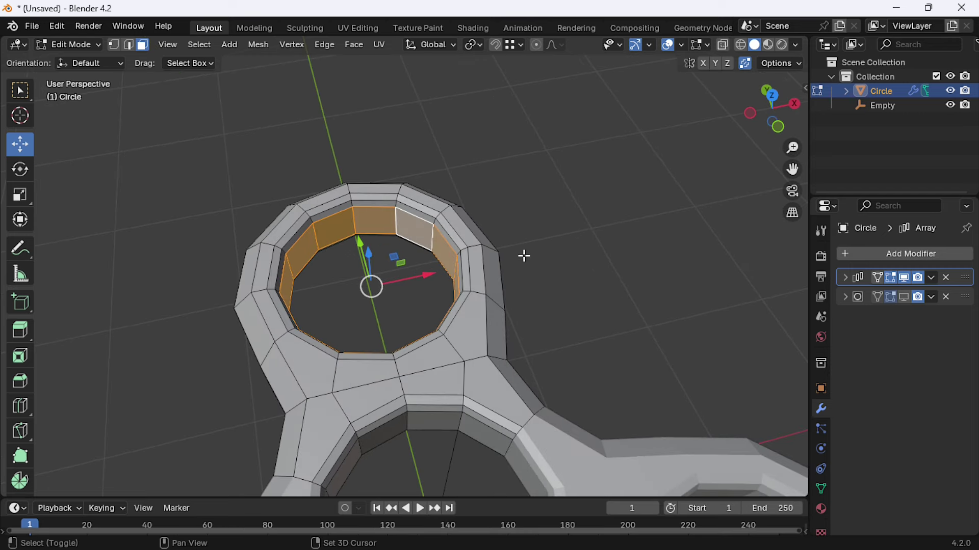
key(shift+d)
key(Escape)
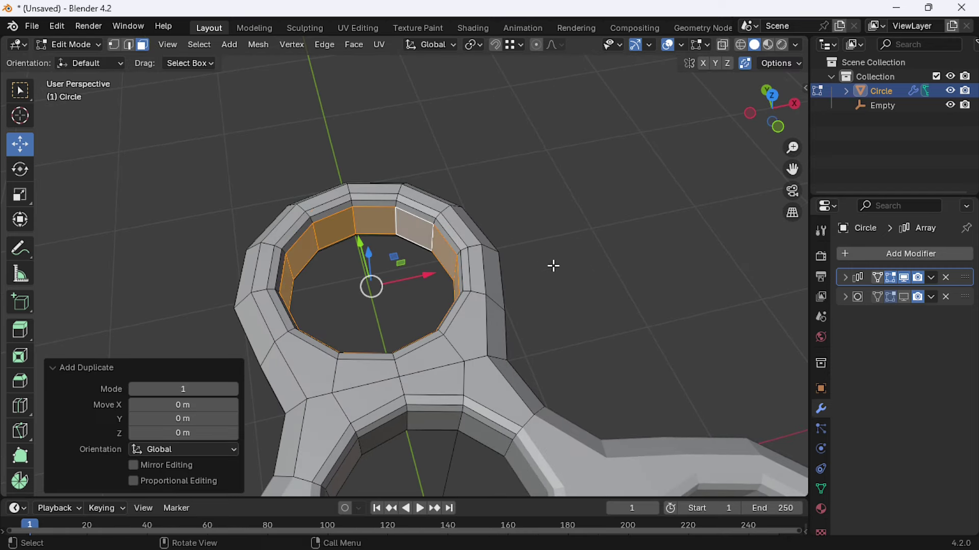
Step: Push the duplicated faces inward to form a separate ring
key(ctrl+f)
click(552, 266)
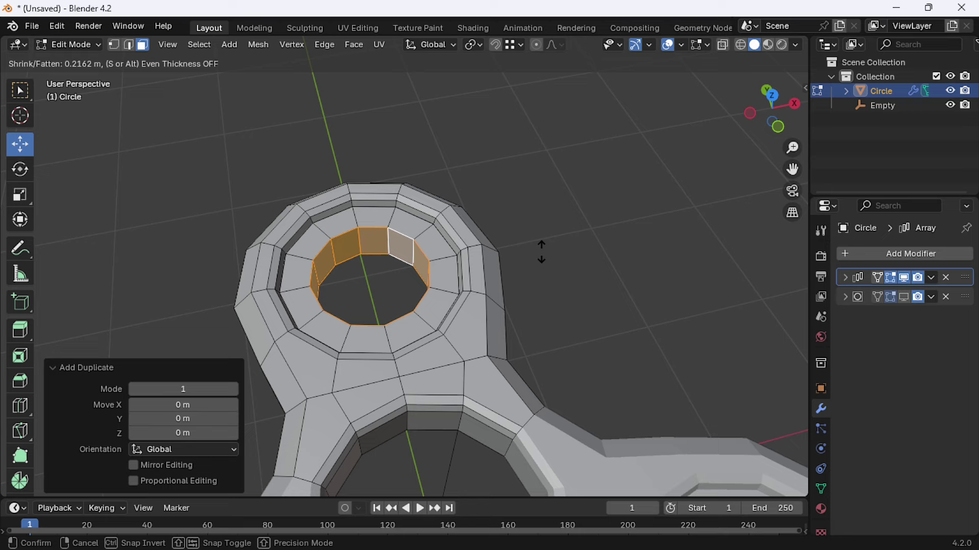
click(542, 251)
click(631, 240)
middle_drag(631, 240, 459, 214)
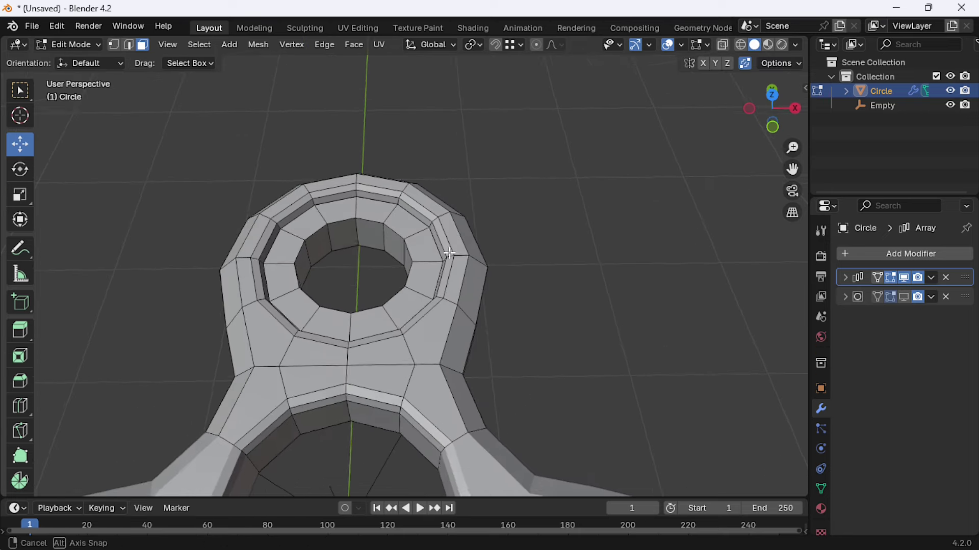
scroll(332, 208, up, 3)
Step: Select the whole inner ring and shrink it slightly to 0.99
key(l)
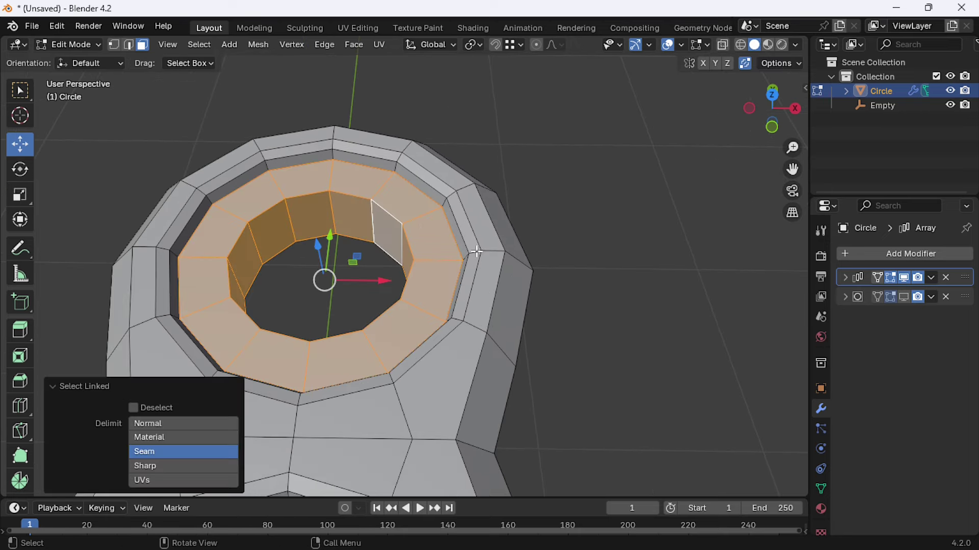
key(s)
click(499, 256)
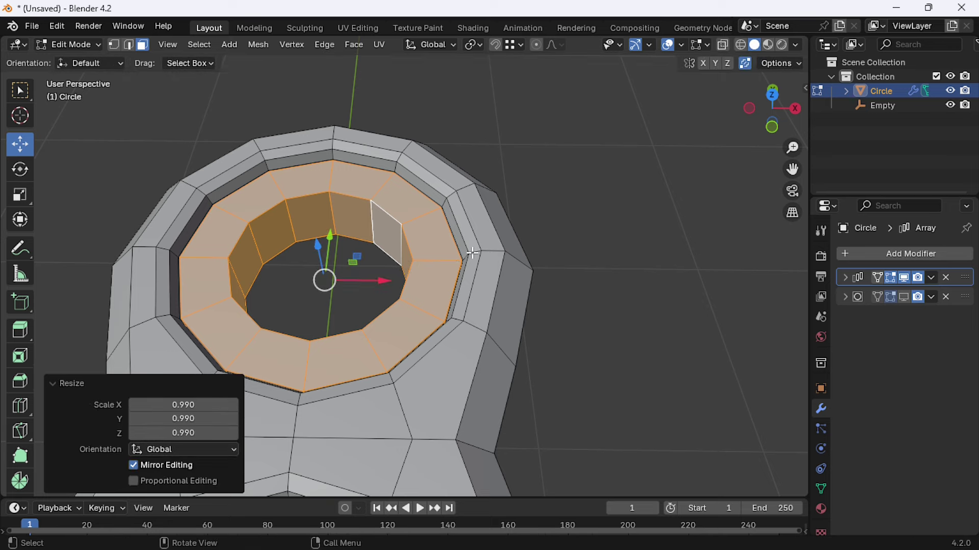
scroll(433, 238, up, 2)
Step: Select the inner ring's rim edge loops and start beveling them
key(2)
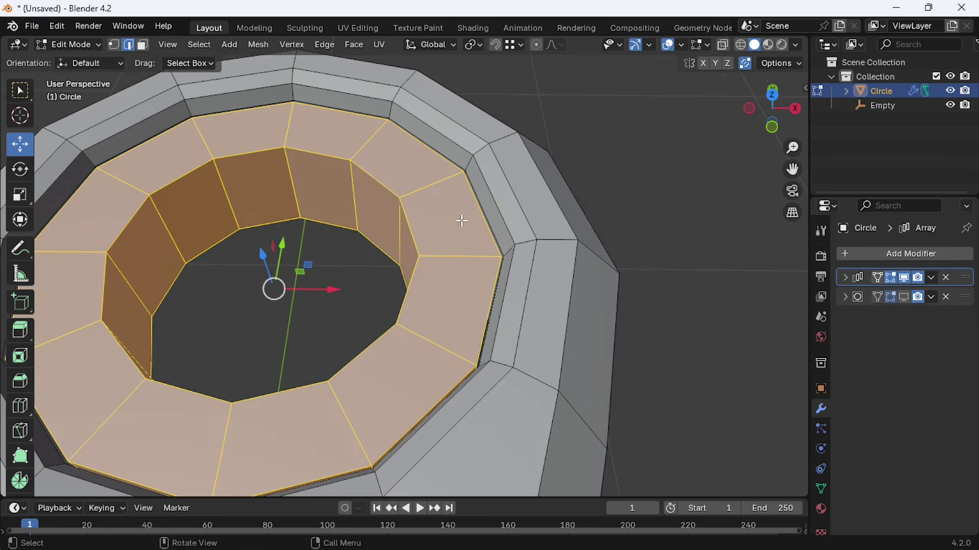
click(411, 230)
alt+click(410, 281)
alt+shift+click(491, 279)
scroll(425, 270, down, 2)
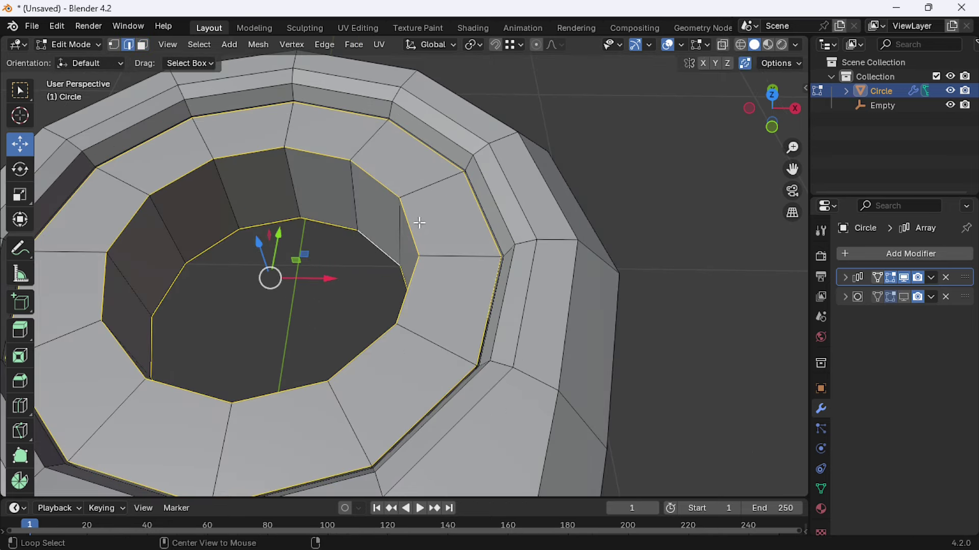
mouse_move(424, 271)
middle_down()
mouse_move(567, 206)
mouse_move(544, 299)
mouse_move(457, 267)
middle_up()
scroll(544, 299, down, 3)
scroll(475, 333, down, 1)
scroll(475, 333, up, 3)
key(ctrl+b)
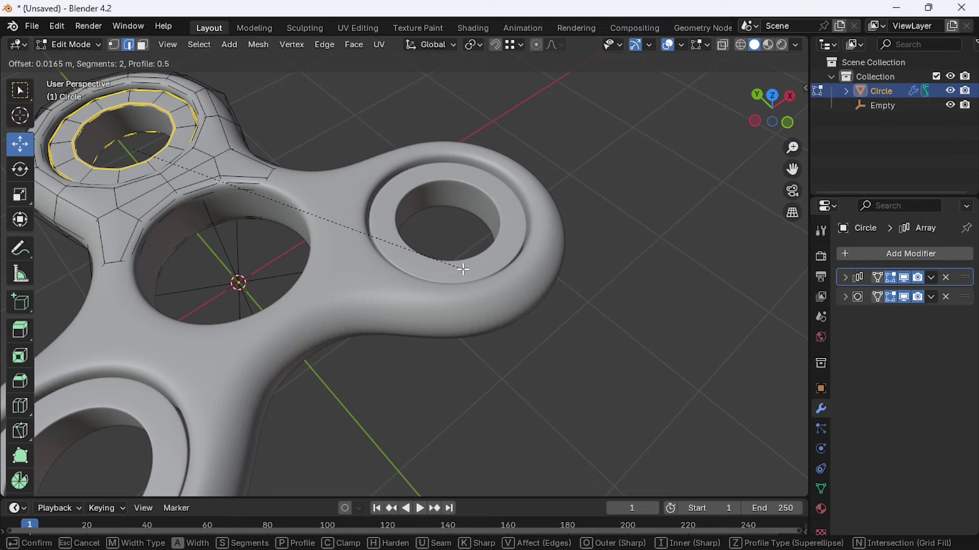
Step: Bevel the ring's rim edges with 0.03 m width and 3 segments
click(464, 270)
scroll(464, 271, up, 5)
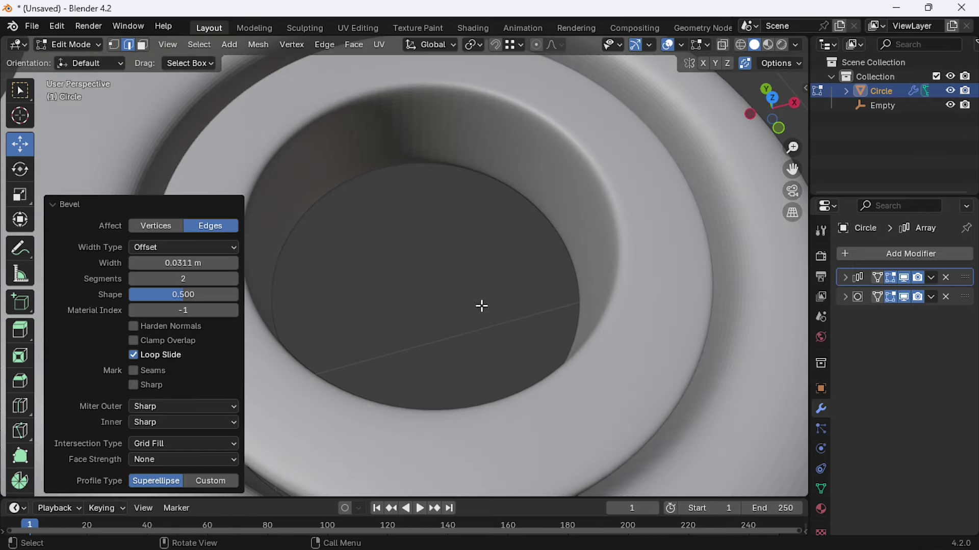
middle_drag(479, 319, 637, 331)
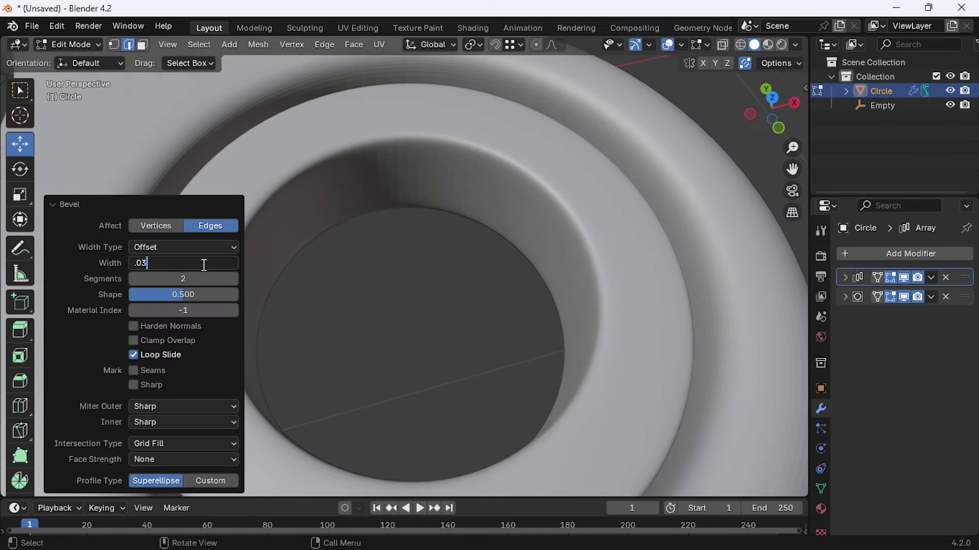
key(Return)
click(234, 283)
scroll(351, 260, down, 5)
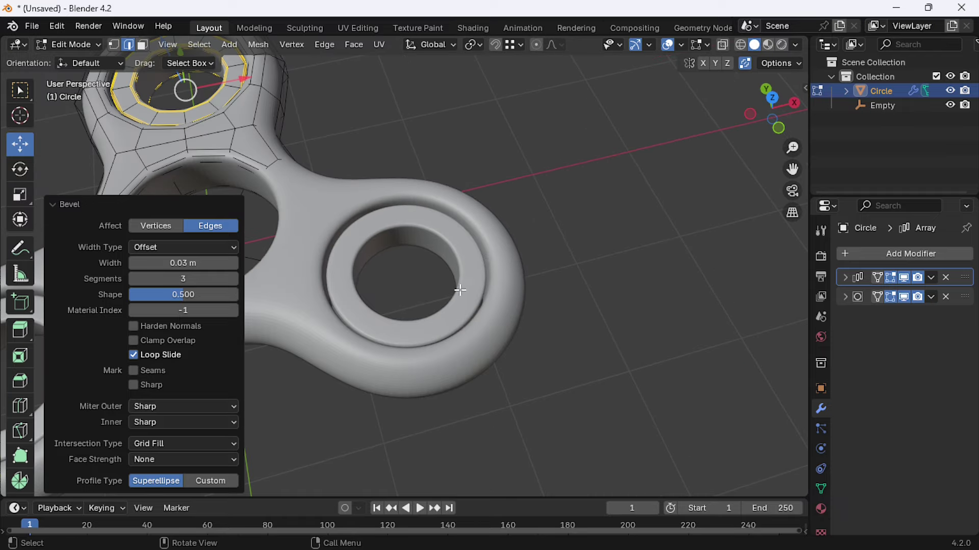
mouse_move(351, 260)
middle_down()
mouse_move(439, 254)
mouse_move(441, 238)
middle_up()
scroll(403, 249, up, 4)
Step: Clear the selection and reselect the whole inner ring
key(a)
key(alt+a)
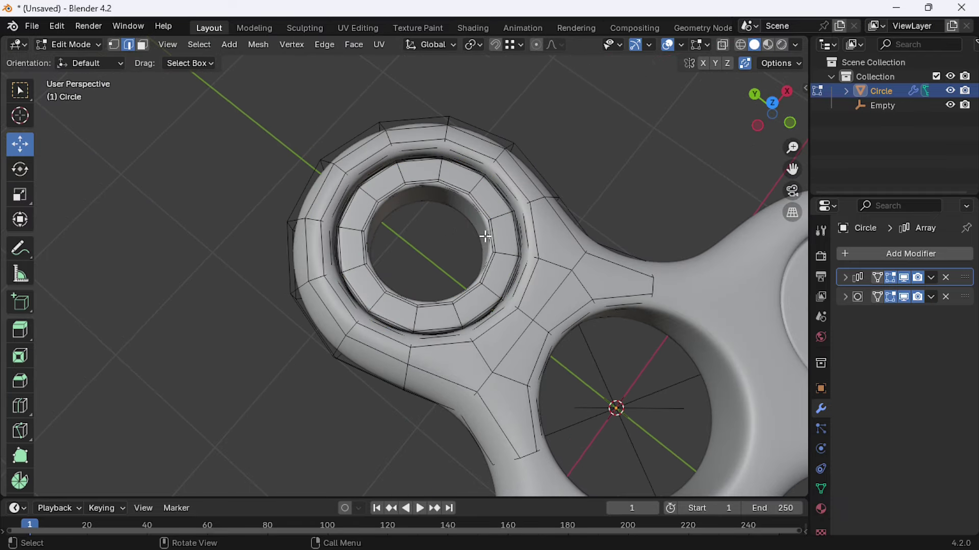
key(l)
scroll(485, 236, down, 2)
scroll(486, 245, up, 1)
scroll(487, 255, down, 2)
Step: Scale the inner ring up by 1.015 and stretch it 1.146 along Z
middle_drag(486, 255, 490, 277)
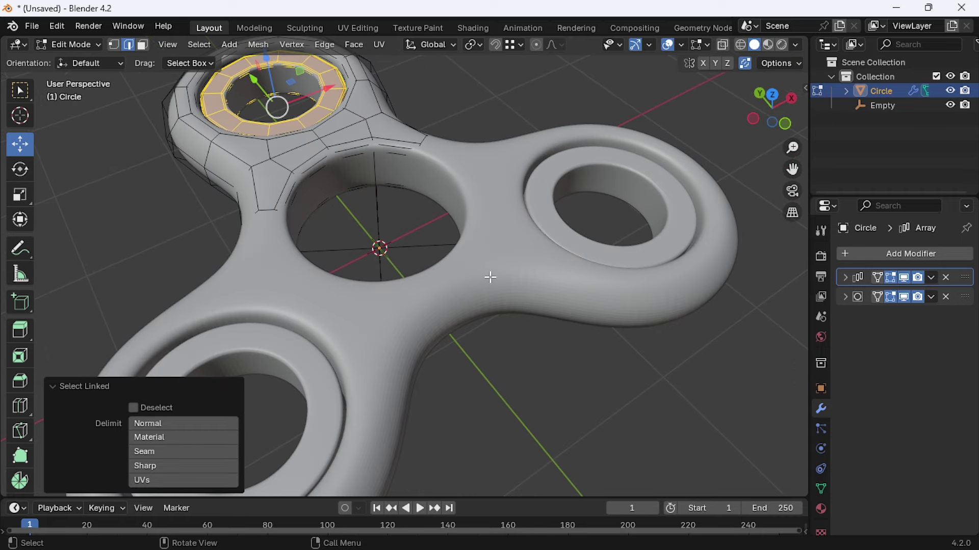
key(s)
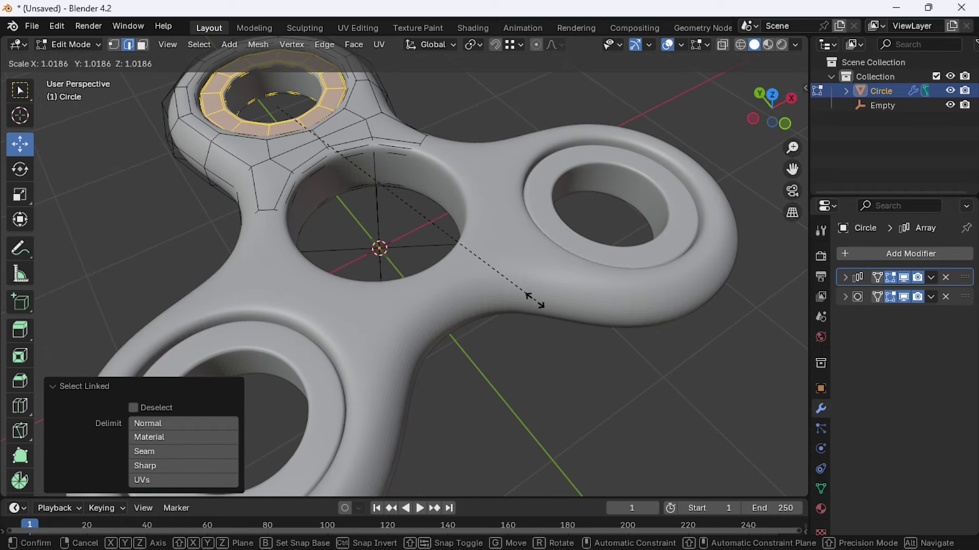
click(528, 294)
key(s)
key(z)
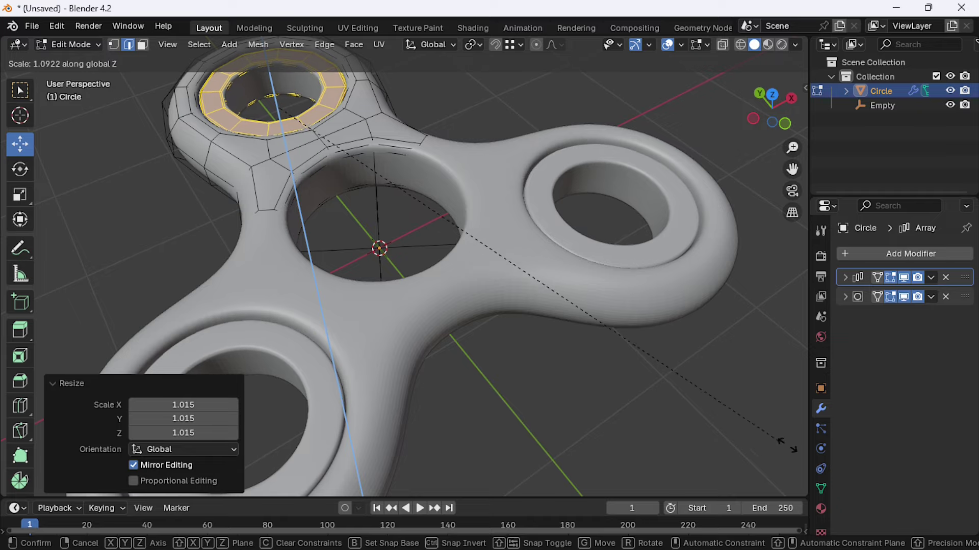
key(Return)
Step: Return to Object Mode and bring up the Add menu
middle_drag(701, 219, 553, 278)
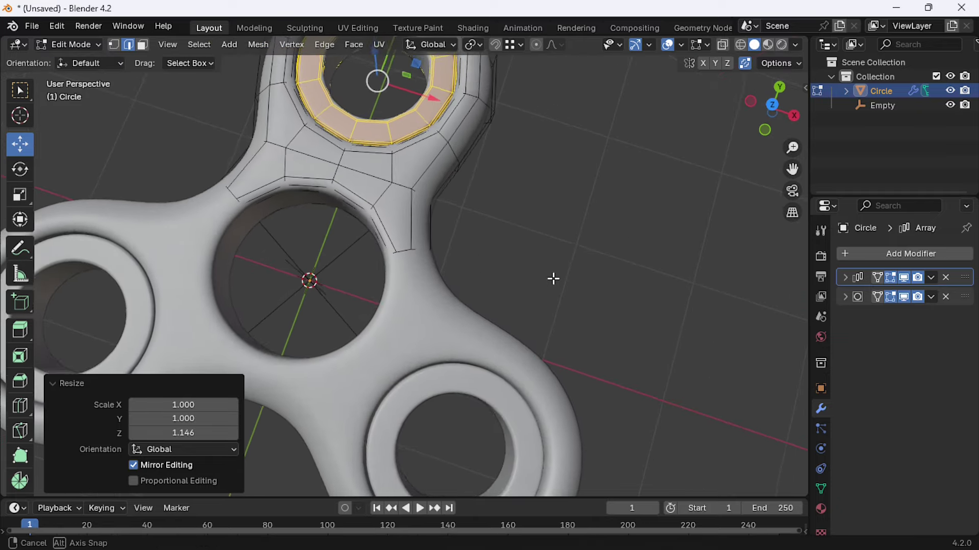
scroll(430, 201, down, 5)
key(Tab)
scroll(438, 149, down, 3)
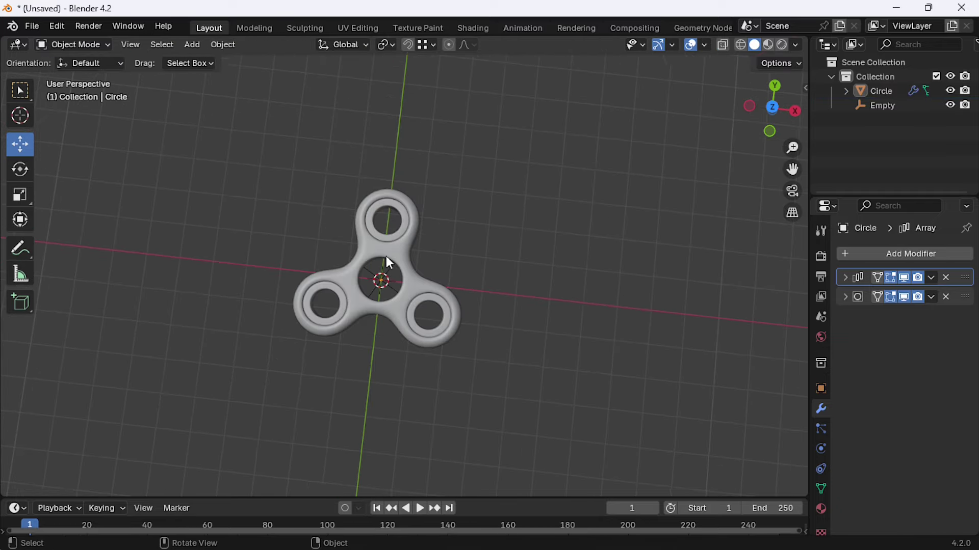
scroll(389, 262, up, 3)
mouse_move(389, 262)
middle_down()
mouse_move(381, 321)
mouse_move(319, 308)
middle_up()
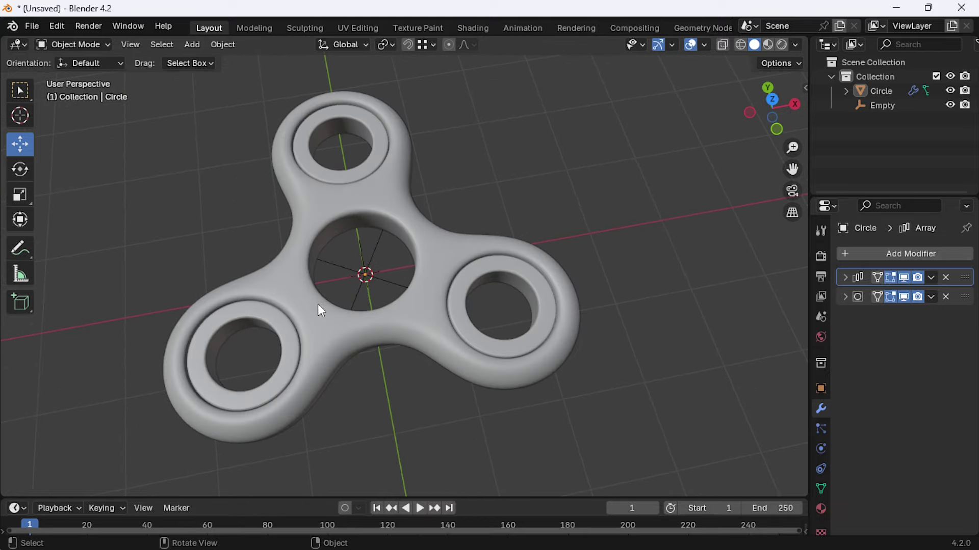
scroll(410, 282, up, 4)
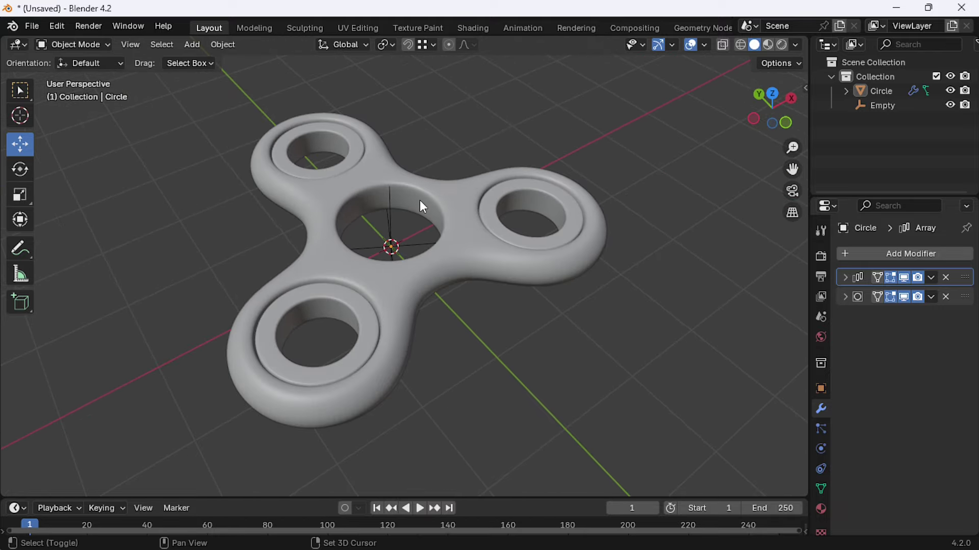
key(shift+a)
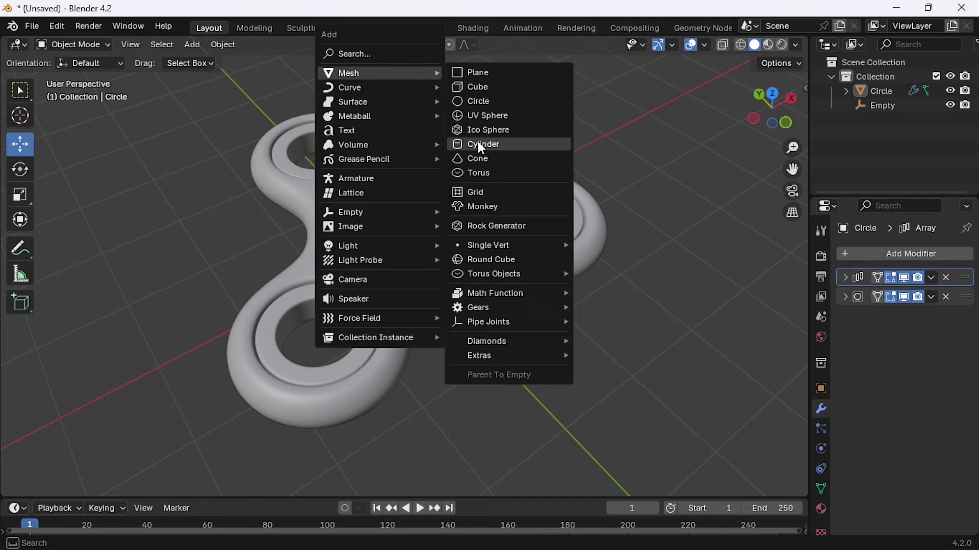
Step: Add a 12-sided cylinder at the hub and scale it down to about 0.54
click(482, 146)
key(Return)
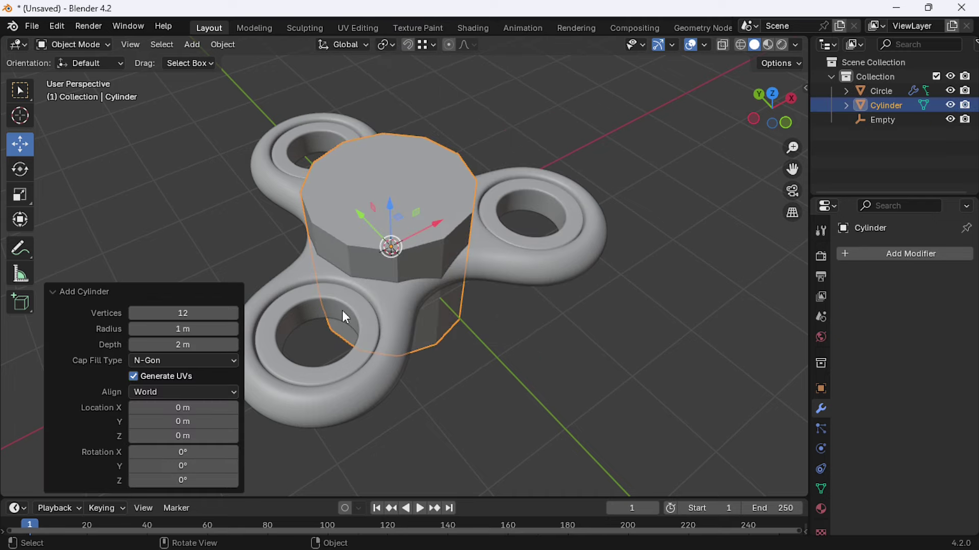
click(421, 177)
key(s)
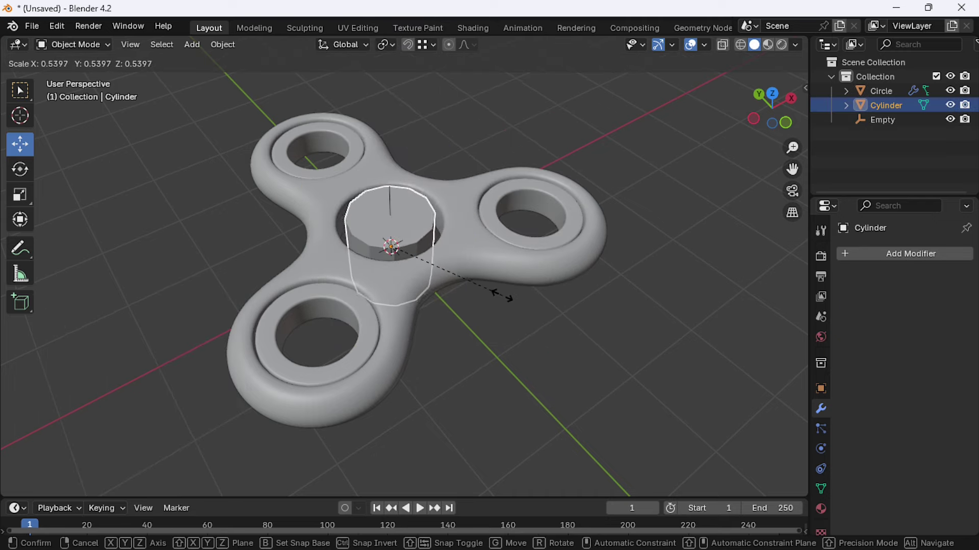
click(500, 281)
middle_drag(501, 281, 430, 263)
scroll(430, 263, up, 3)
Step: Cut a centred edge loop around the cylinder's middle in Edit Mode
key(Tab)
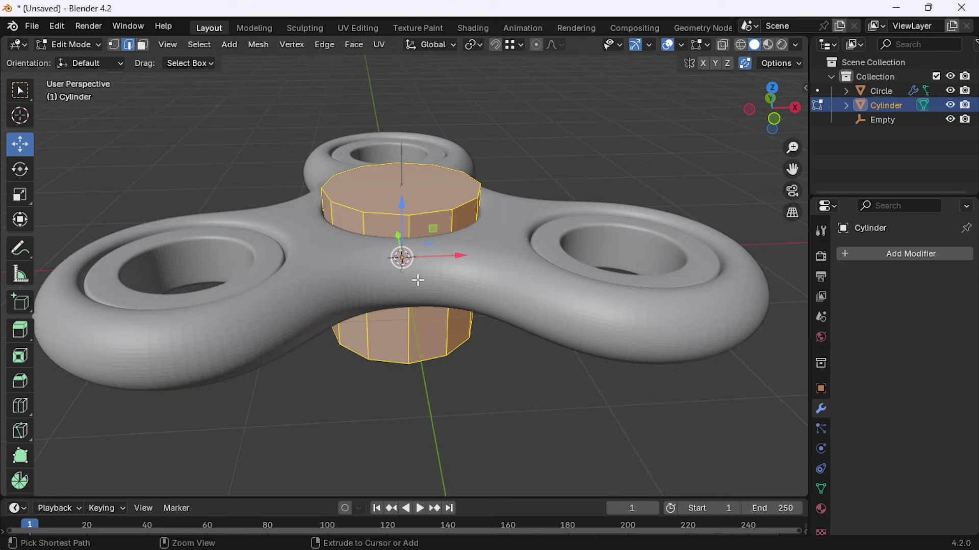
key(ctrl+r)
click(418, 280)
right_click(418, 281)
Step: In front wireframe view, delete the cylinder's lower half faces
key(KP_1)
key(z)
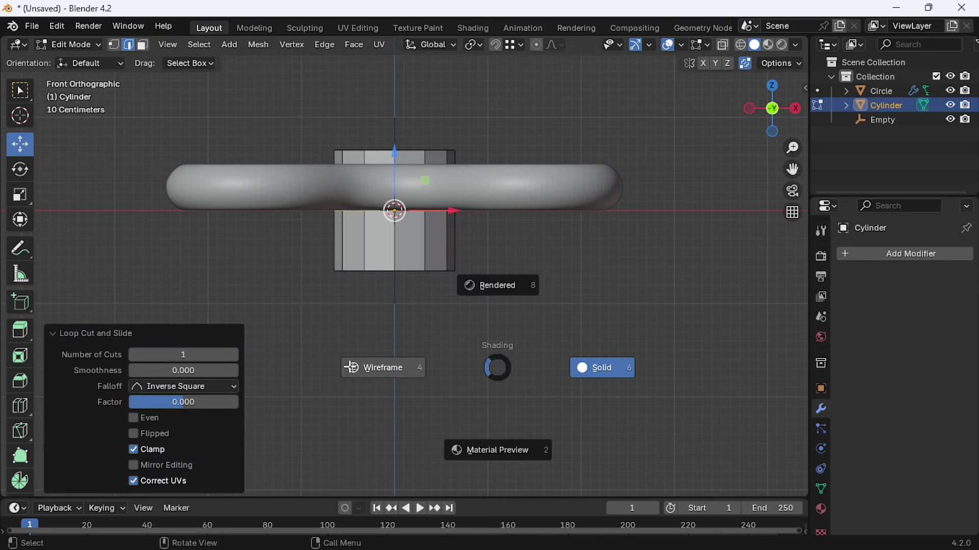
click(383, 367)
key(3)
drag(303, 258, 540, 225)
key(x)
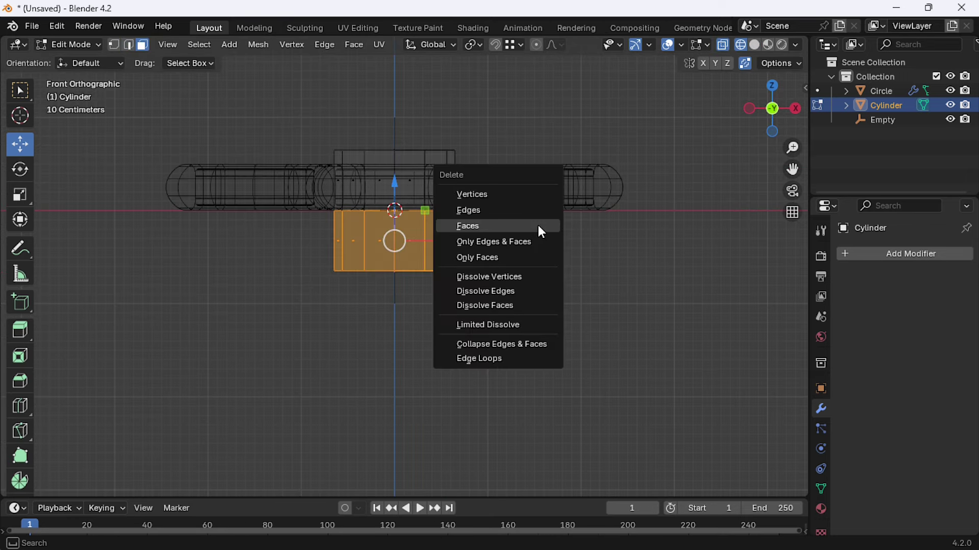
click(540, 225)
scroll(442, 192, up, 4)
key(Tab)
key(Tab)
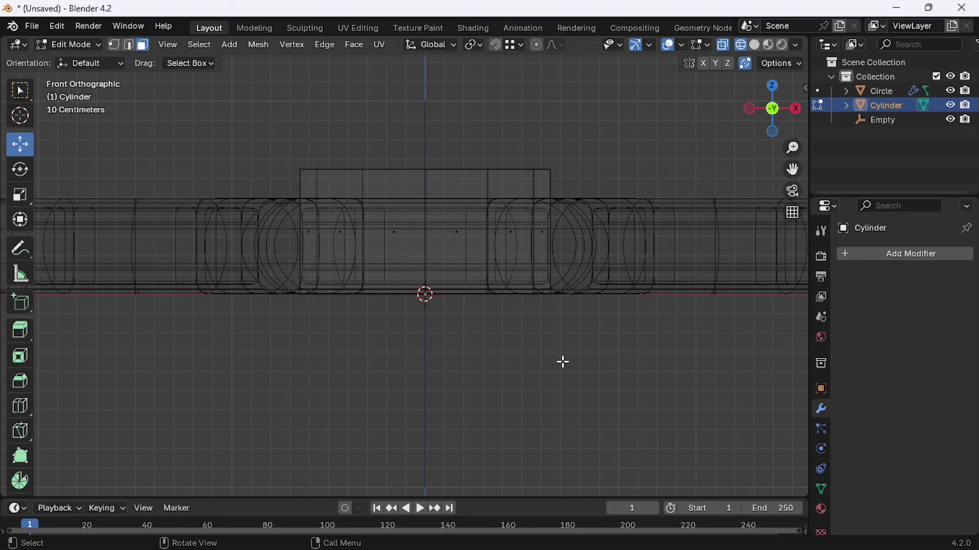
Step: Raise the cylinder's bottom vertex ring 0.237 m and lower its top ring toward the spinner body
drag(638, 357, 161, 228)
key(g)
key(z)
click(430, 295)
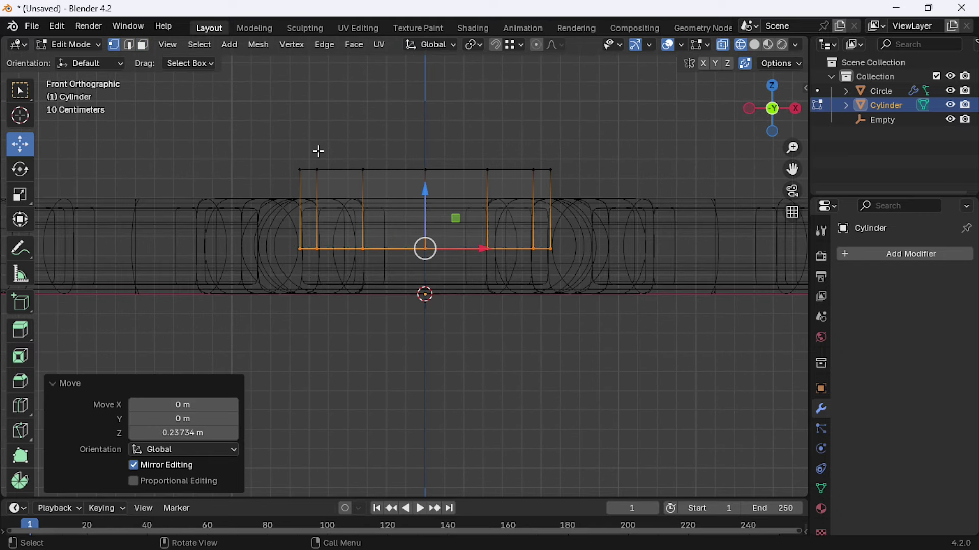
drag(270, 132, 600, 192)
drag(429, 120, 429, 121)
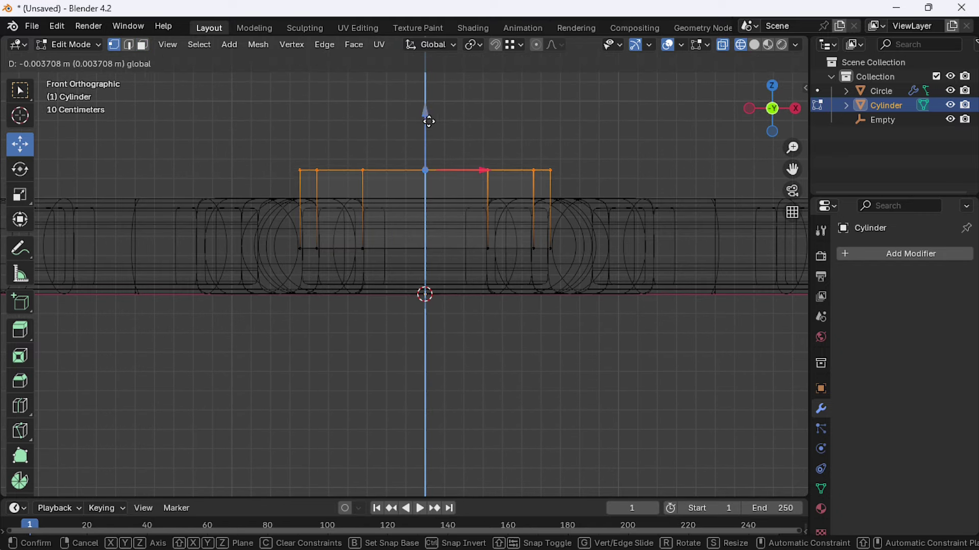
click(448, 144)
Step: Extrude the cylinder's top face upward in solid shading
key(z)
click(581, 237)
middle_drag(581, 237, 455, 363)
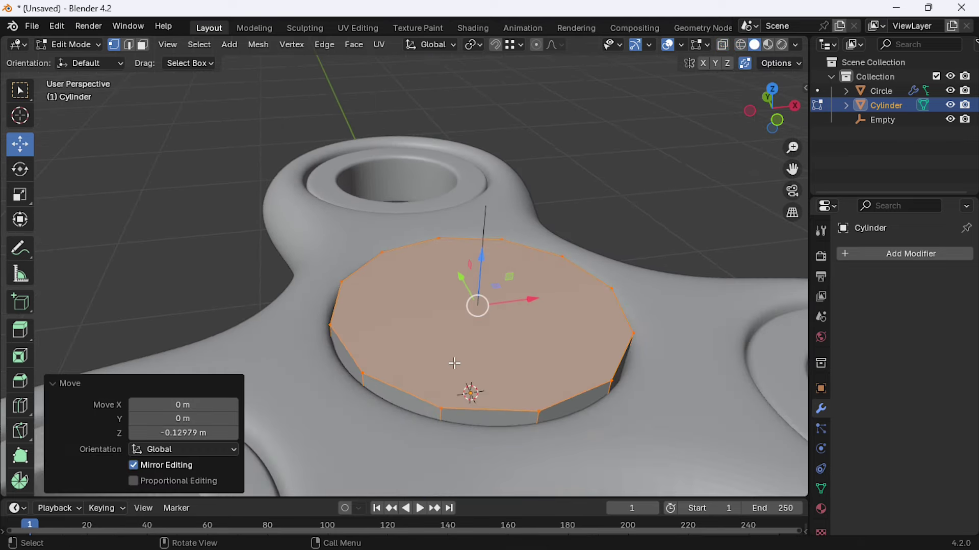
key(3)
click(455, 363)
scroll(471, 350, down, 4)
key(e)
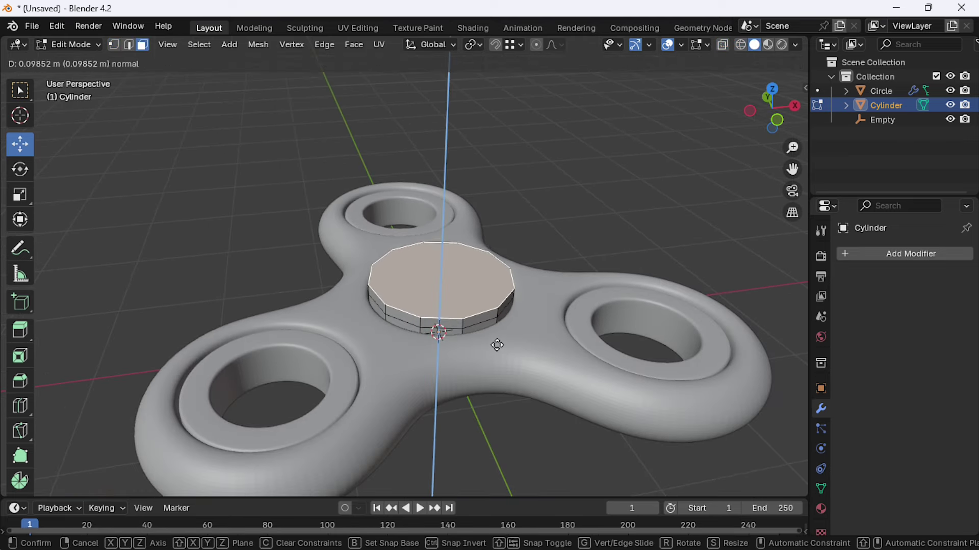
click(498, 342)
Step: Bulge the side faces outward with Extrude Individual Faces and lower the top rim loop
scroll(468, 350, up, 2)
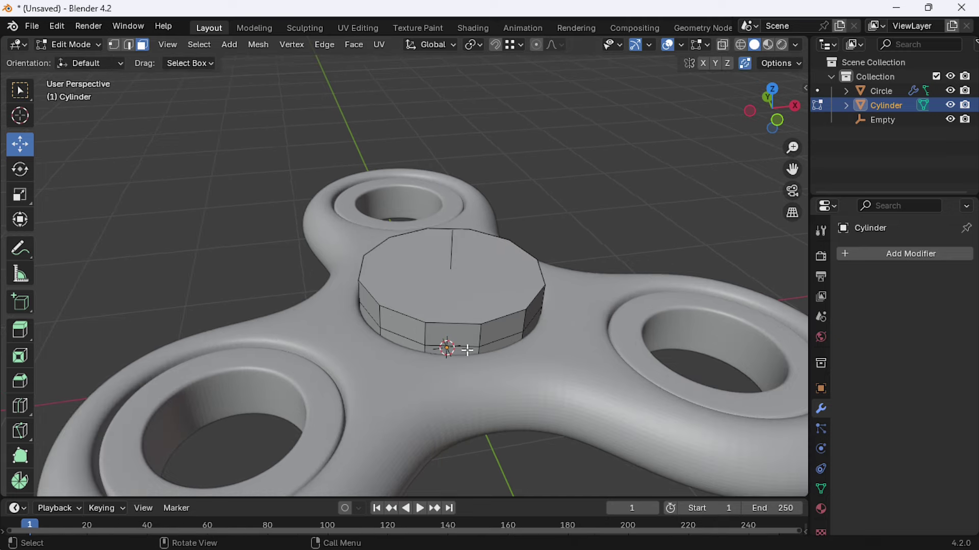
alt+click(482, 336)
key(ctrl+f)
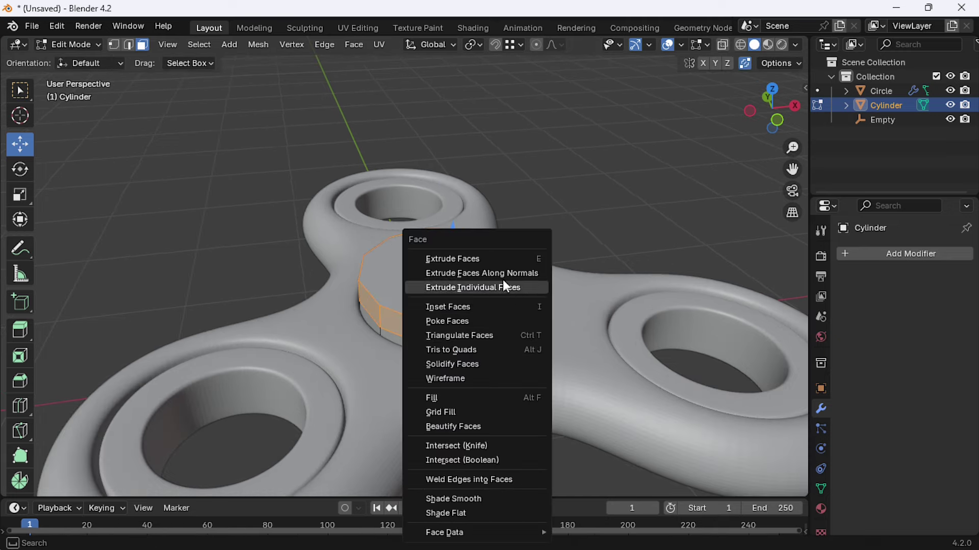
click(505, 286)
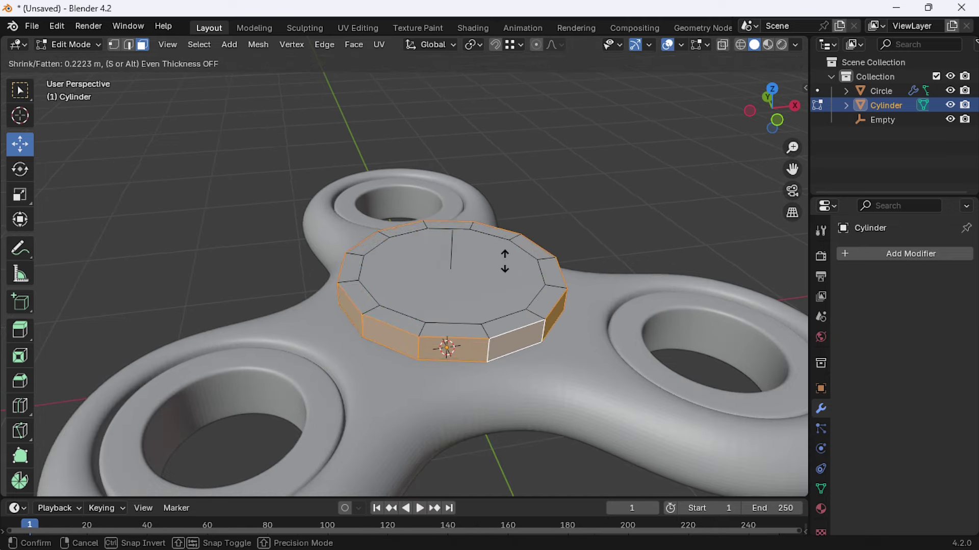
click(505, 261)
click(593, 232)
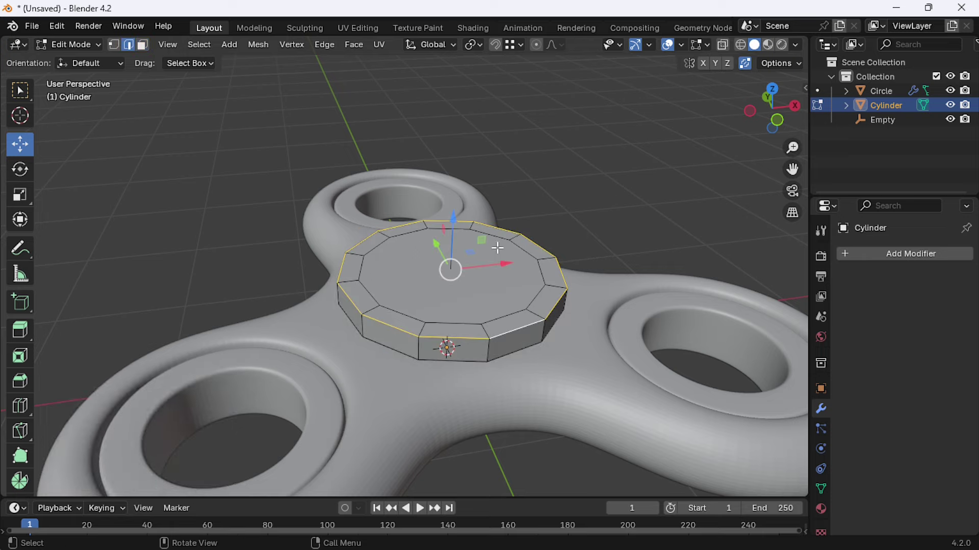
drag(453, 223, 456, 236)
click(452, 271)
Step: Inset the cap's top face and sink the inner face about 0.127 m
click(457, 268)
key(i)
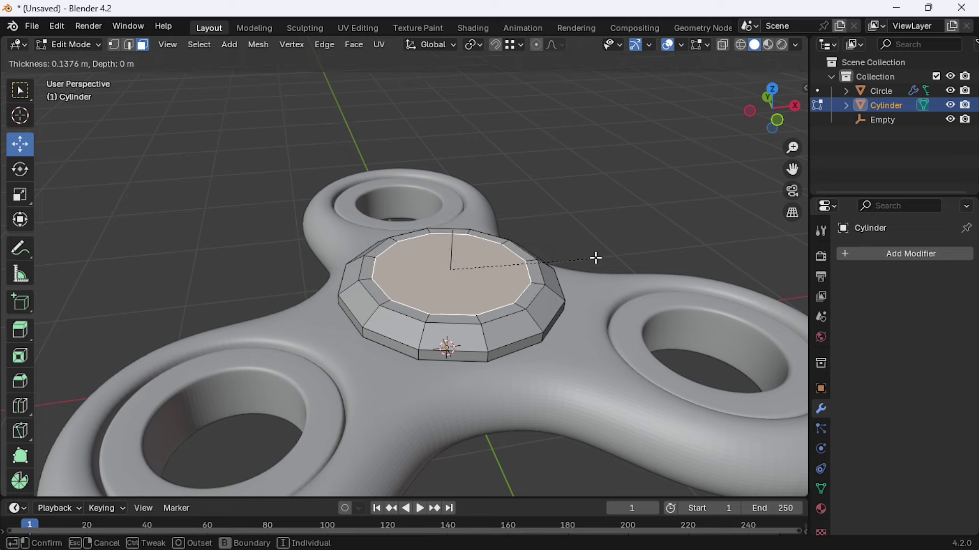
click(538, 250)
key(g)
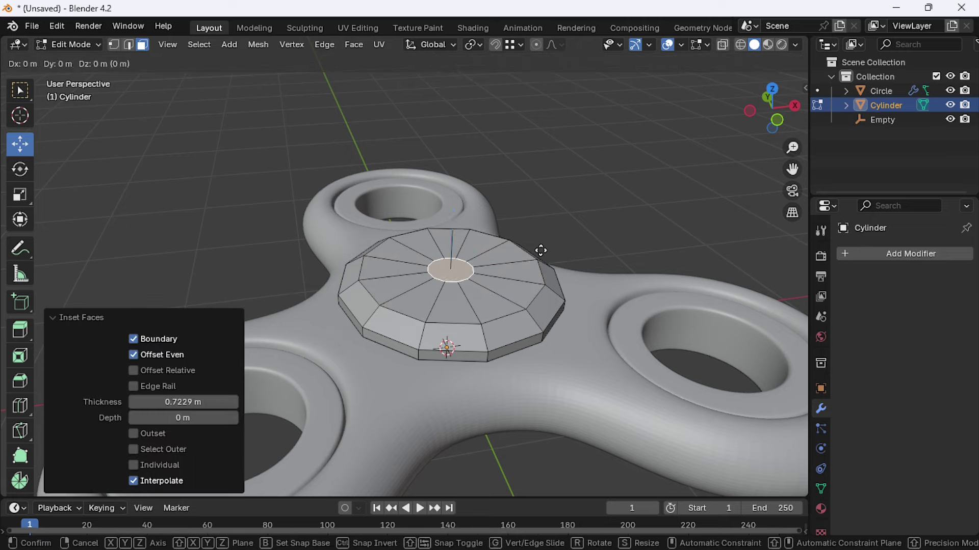
key(z)
click(549, 265)
Step: Add a centred loop cut in the inset ring and bevel it
scroll(549, 265, down, 3)
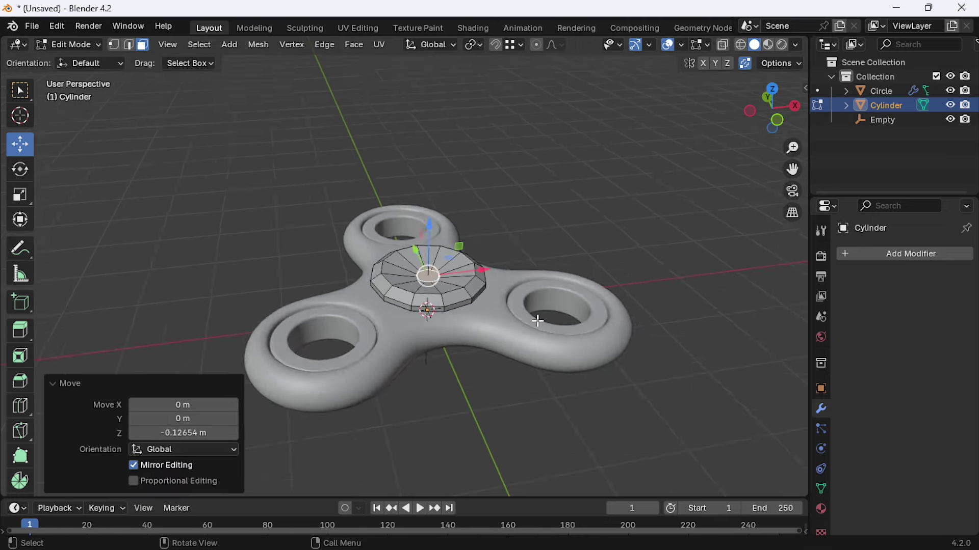
mouse_move(548, 266)
middle_down()
mouse_move(492, 277)
mouse_move(454, 318)
middle_up()
scroll(453, 318, up, 3)
key(ctrl+r)
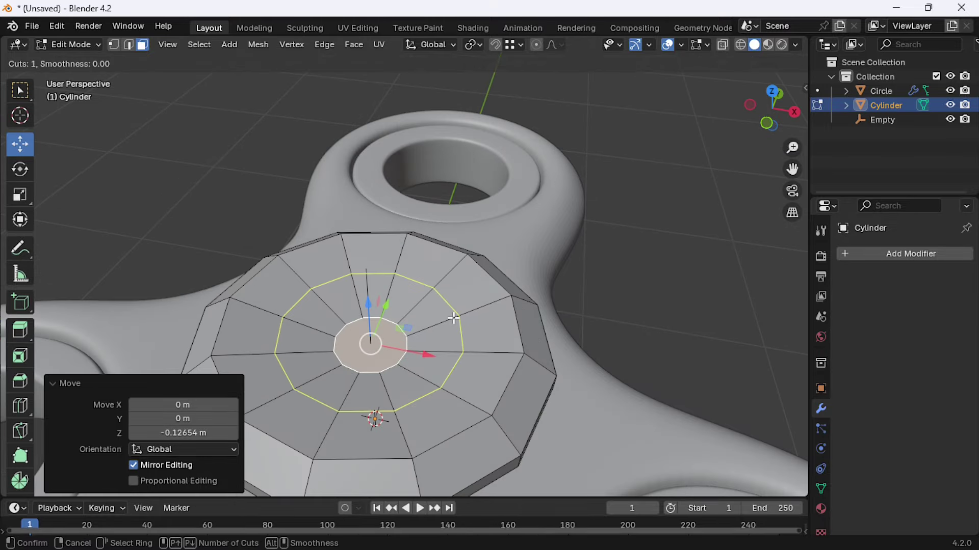
click(457, 320)
right_click(467, 328)
key(ctrl+b)
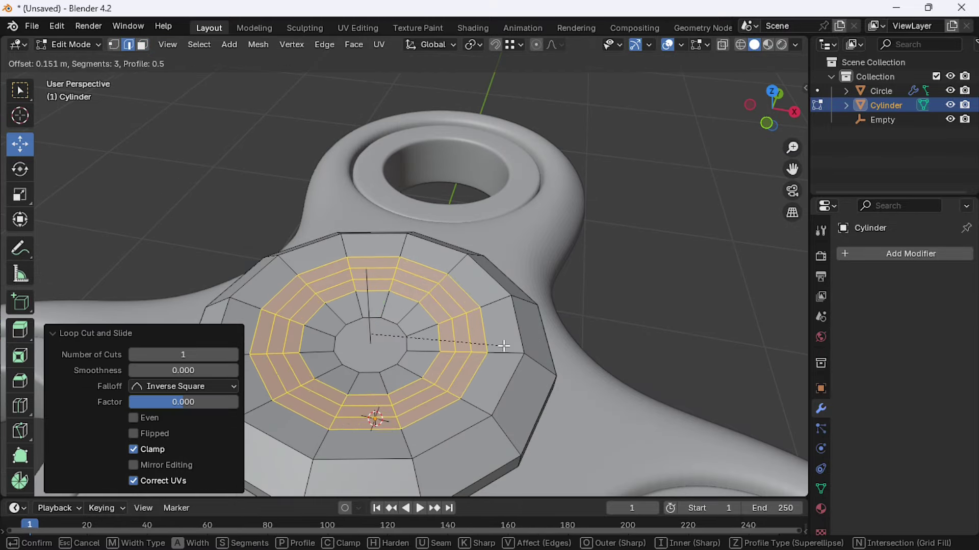
click(517, 352)
scroll(518, 351, down, 3)
Step: Add a level 2 Subdivision Surface modifier to the centre cap
key(Tab)
middle_drag(517, 352, 589, 218)
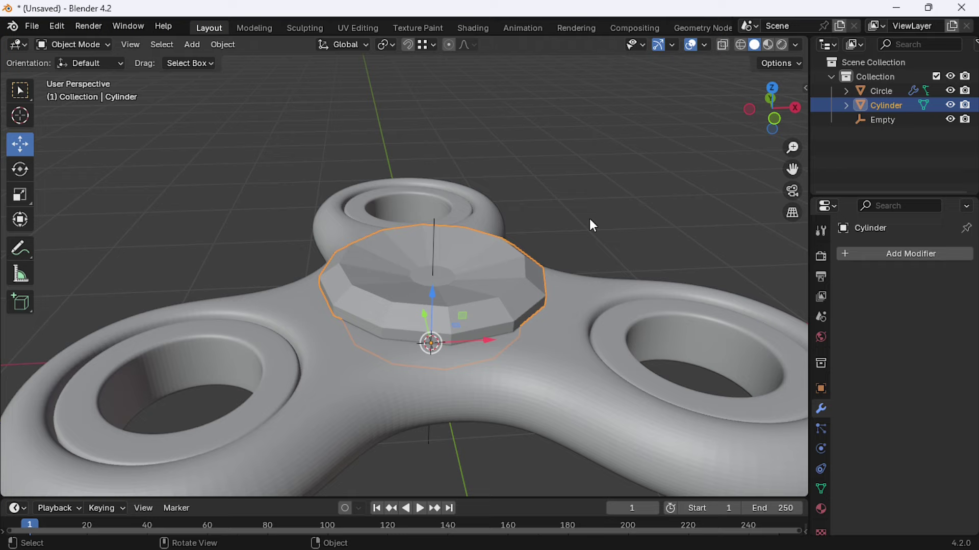
scroll(474, 288, up, 3)
click(862, 254)
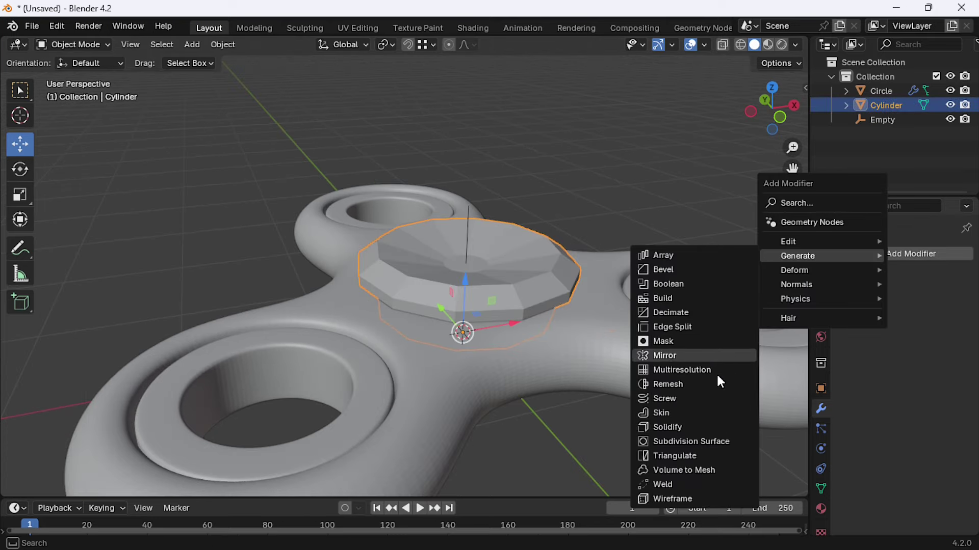
click(693, 445)
mouse_move(713, 296)
middle_down()
mouse_move(460, 291)
mouse_move(473, 315)
middle_up()
scroll(518, 292, down, 3)
Step: Scale down the cap's mesh in Edit Mode so it fits within the hub
key(alt+a)
scroll(443, 320, down, 2)
scroll(473, 307, up, 5)
click(459, 268)
scroll(458, 269, up, 2)
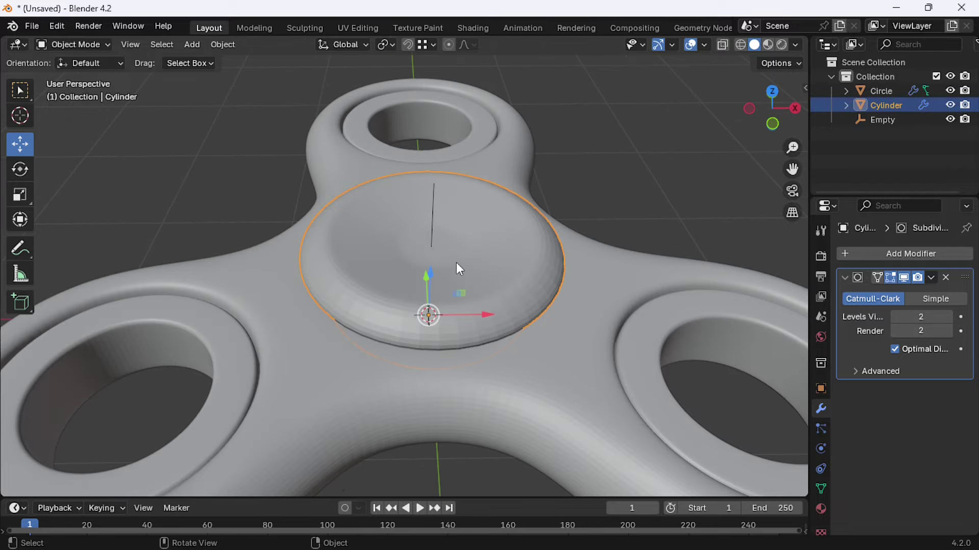
key(Tab)
scroll(463, 249, up, 3)
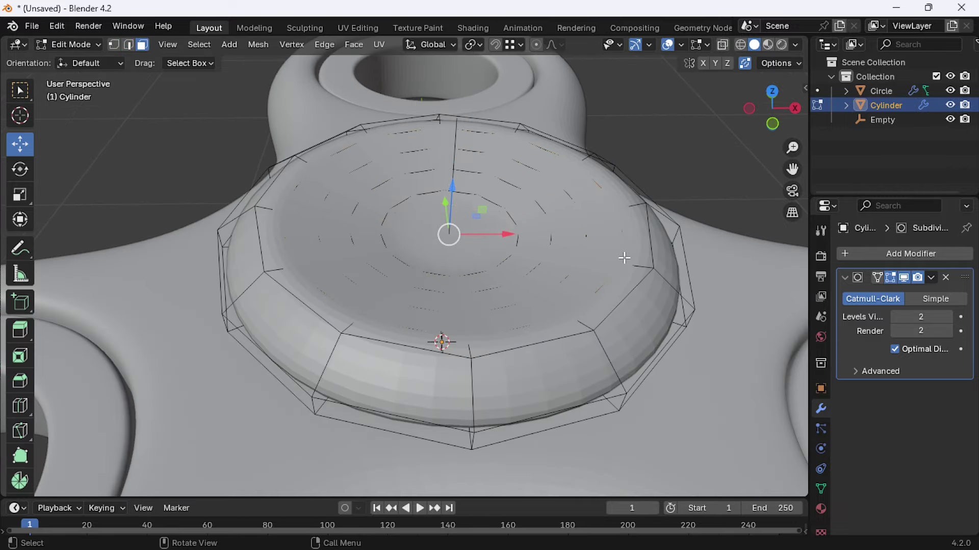
key(s)
click(590, 253)
key(Tab)
scroll(534, 250, down, 3)
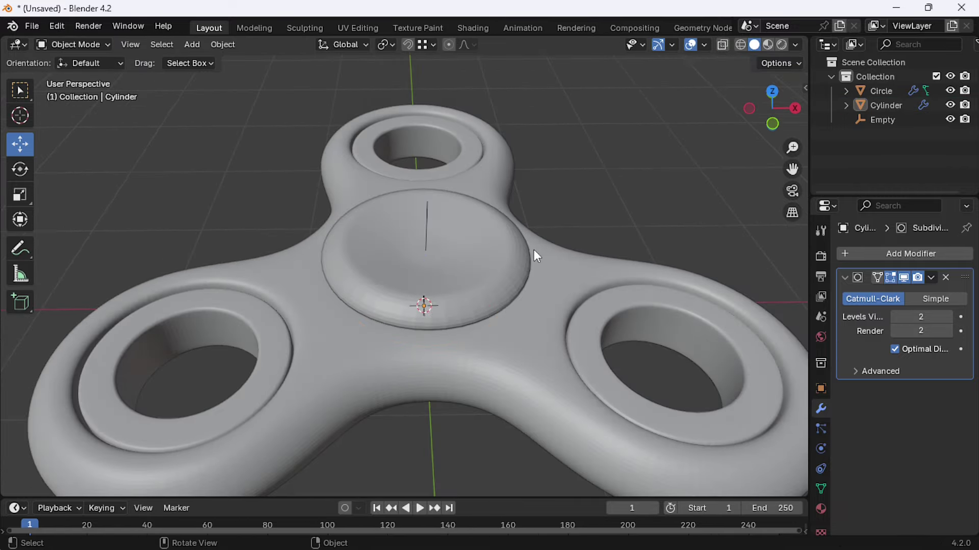
middle_drag(534, 250, 524, 253)
scroll(524, 253, up, 3)
key(Tab)
Step: Bevel the cap's upper rim loop with 2 segments, about 0.0213 m wide
click(421, 323)
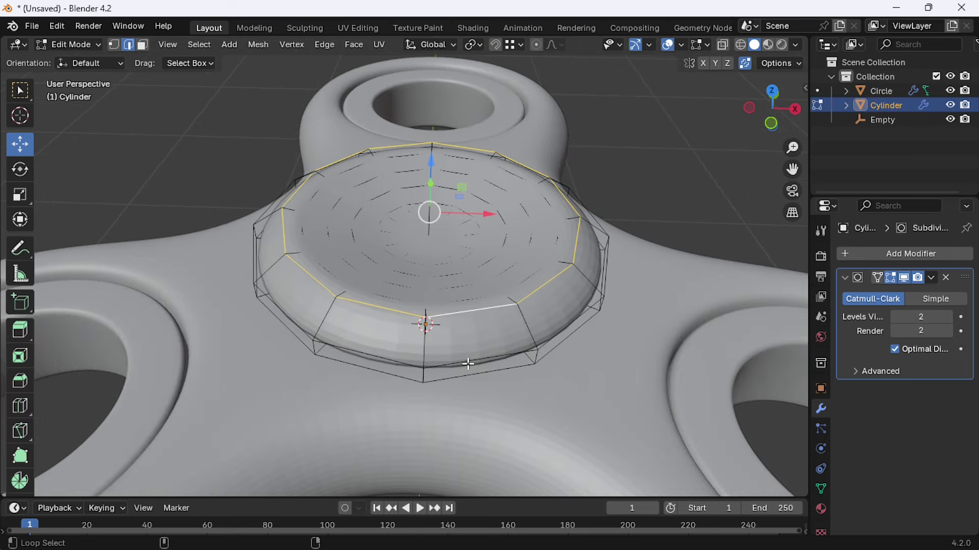
mouse_move(481, 348)
middle_down()
mouse_move(535, 275)
mouse_move(524, 252)
middle_up()
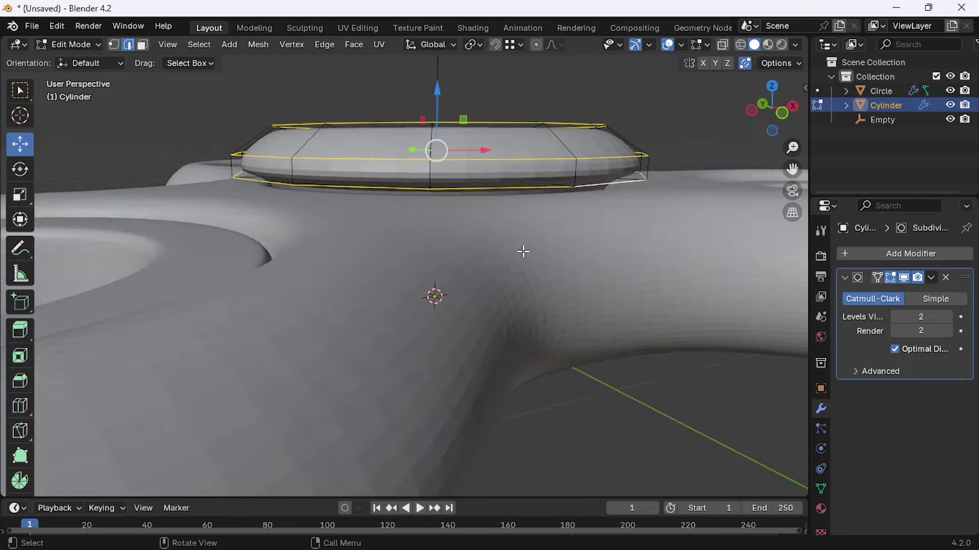
key(shift+z)
middle_drag(466, 236, 597, 182)
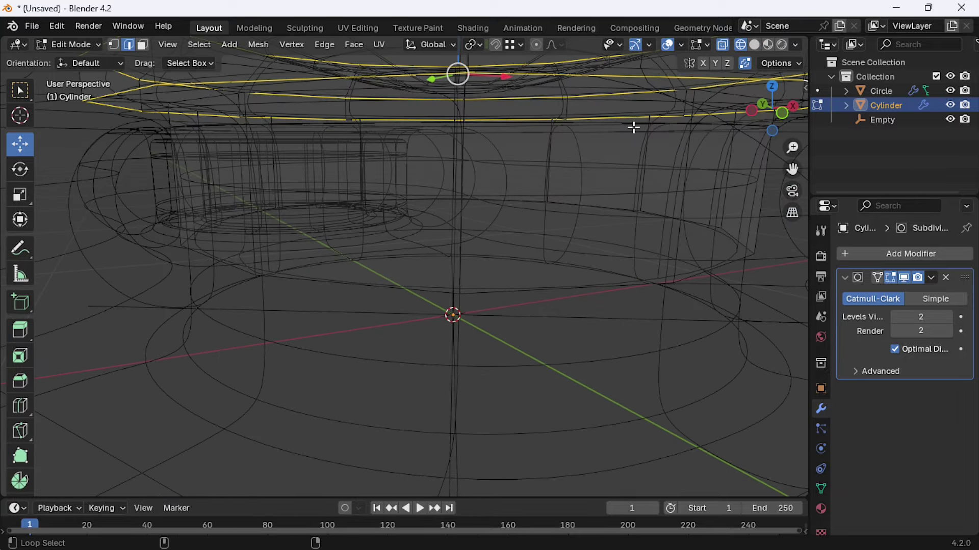
mouse_move(635, 128)
middle_down()
mouse_move(600, 200)
mouse_move(518, 194)
mouse_move(537, 199)
mouse_move(493, 245)
mouse_move(485, 306)
middle_up()
key(z)
click(578, 209)
key(ctrl+b)
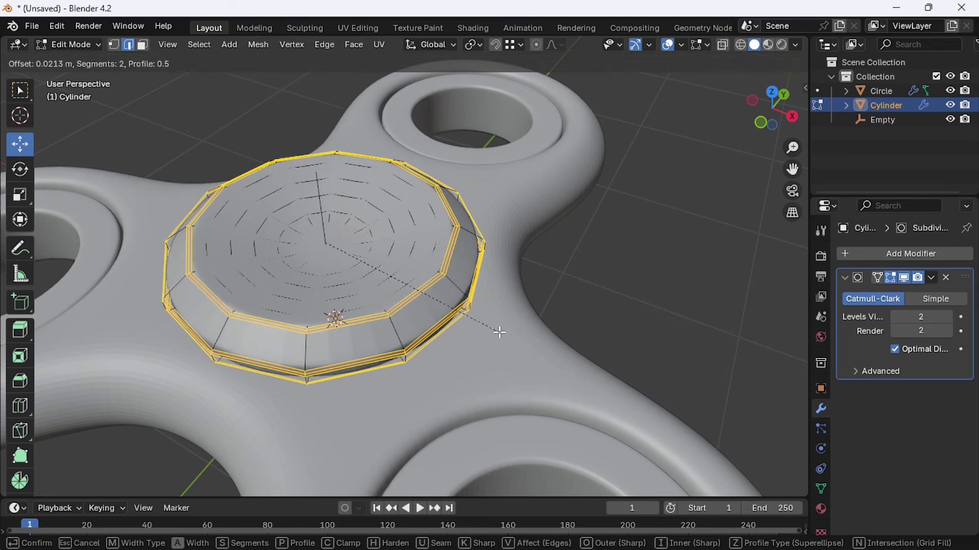
click(502, 329)
Step: Shade all of the cap's faces smooth and reselect the cap
key(Tab)
middle_drag(509, 319, 473, 323)
key(Tab)
key(a)
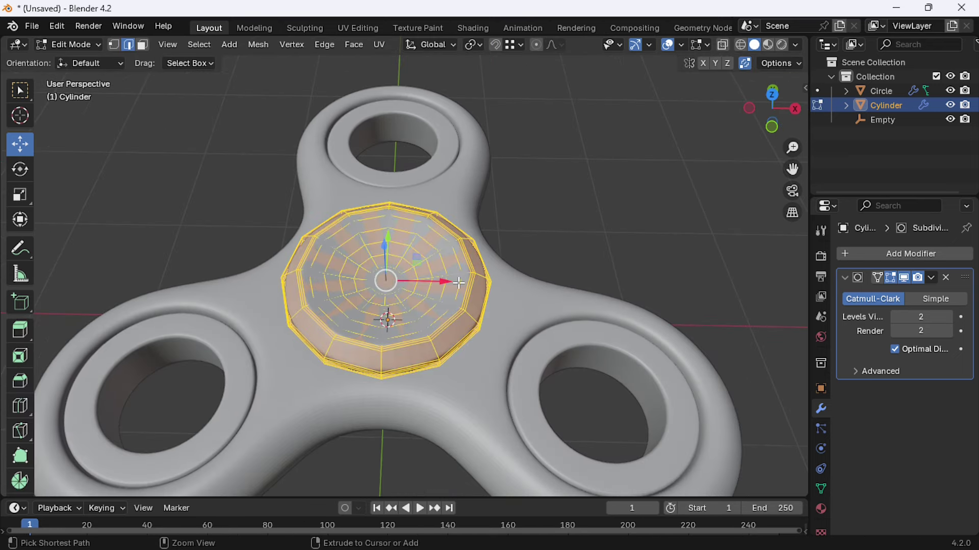
key(ctrl+f)
click(454, 497)
key(Tab)
mouse_move(534, 226)
middle_down()
mouse_move(481, 298)
mouse_move(469, 254)
mouse_move(417, 215)
middle_up()
click(416, 213)
Step: In front wireframe view, raise the cap's lower vertex ring
key(KP_1)
key(z)
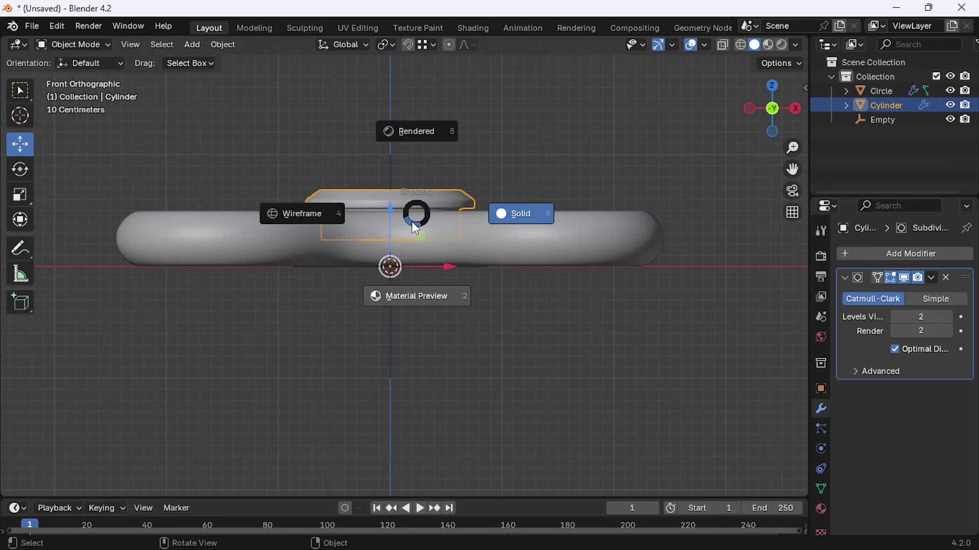
key(4)
key(Tab)
drag(564, 266, 244, 202)
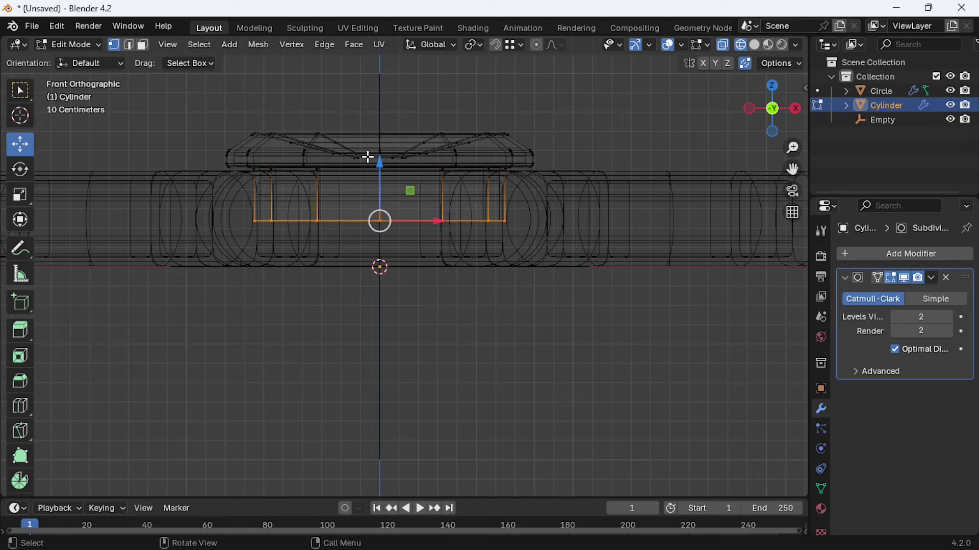
drag(368, 157, 369, 139)
Step: Duplicate the top cap, rotate it 180°, and move it below the bearing centre
drag(591, 95, 147, 214)
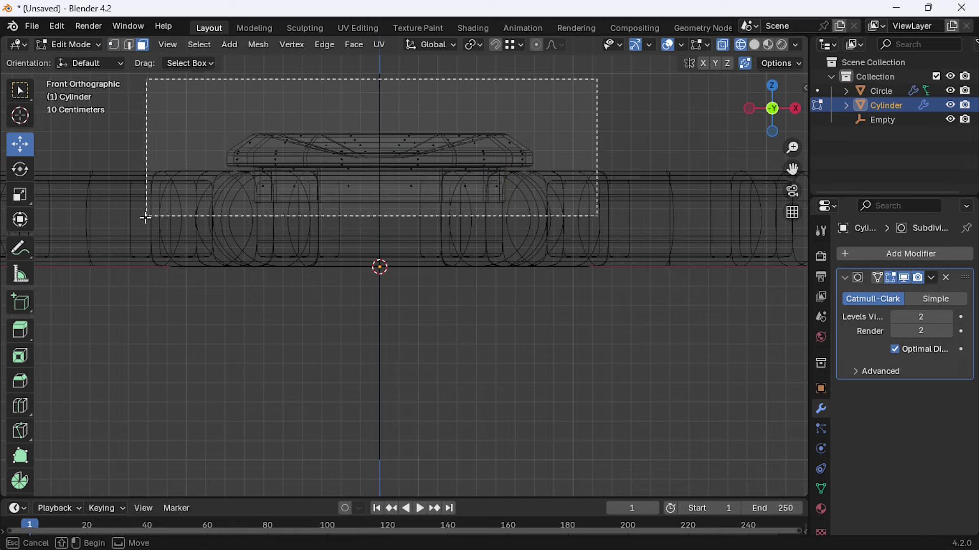
key(g)
click(513, 274)
text(r)
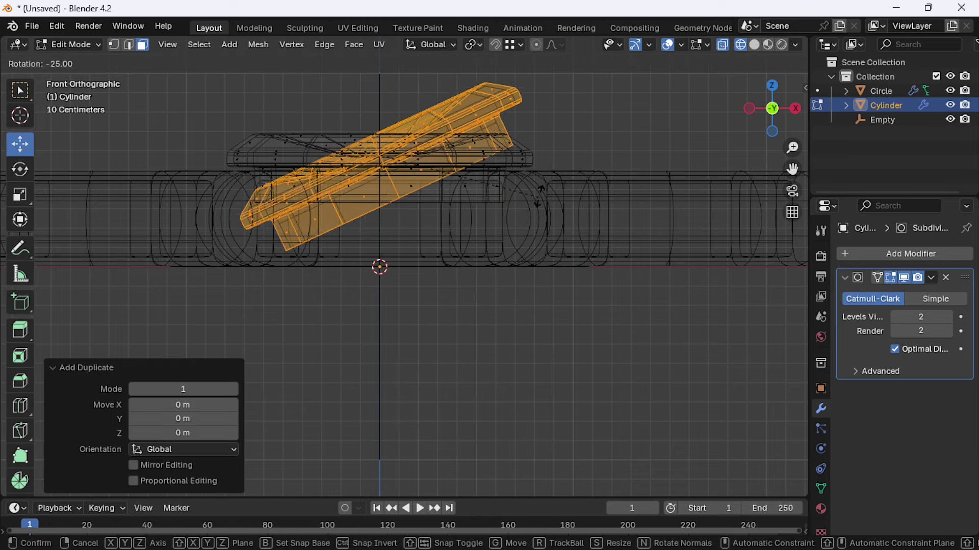
text(180)
key(Return)
key(g)
key(z)
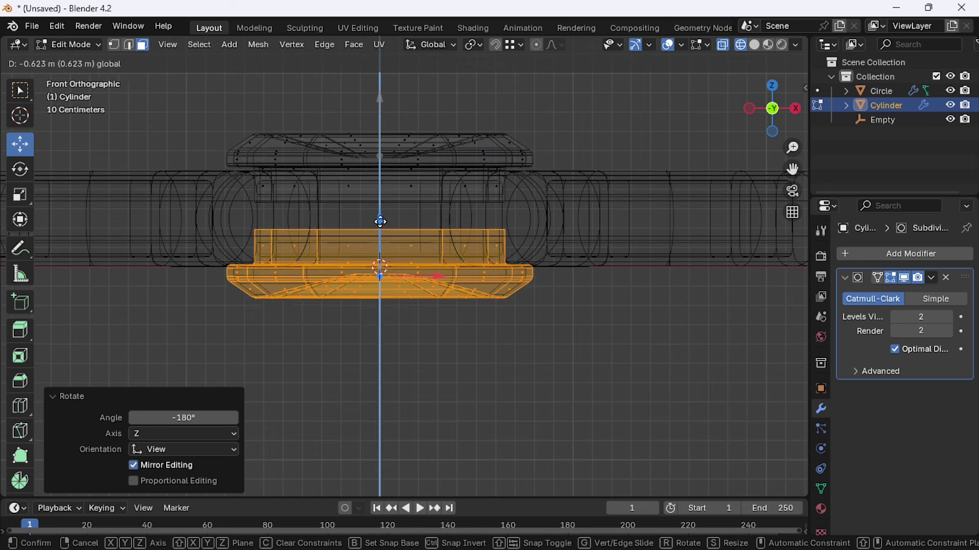
click(391, 223)
Step: Flatten the bearing's middle ring to zero height with S Z 0
click(385, 185)
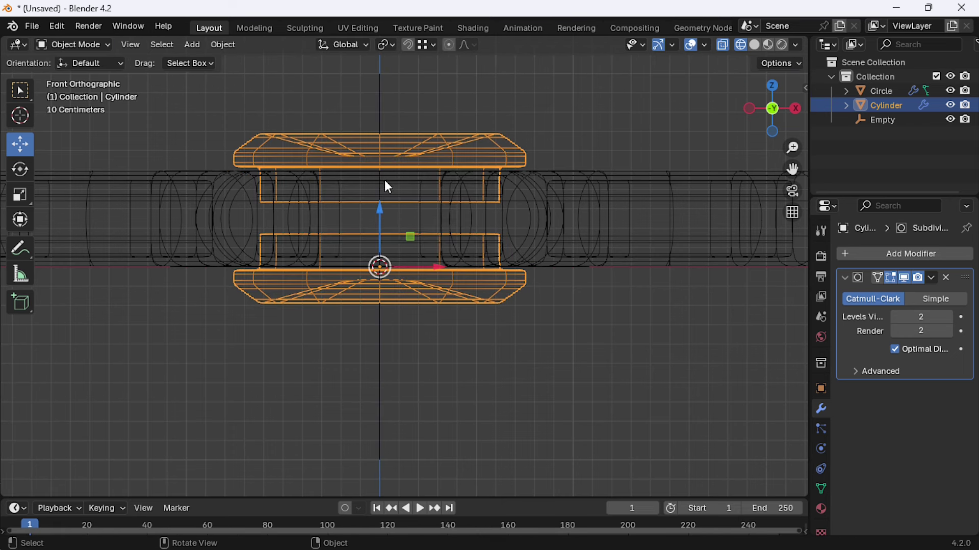
key(ctrl+z)
drag(241, 195, 551, 244)
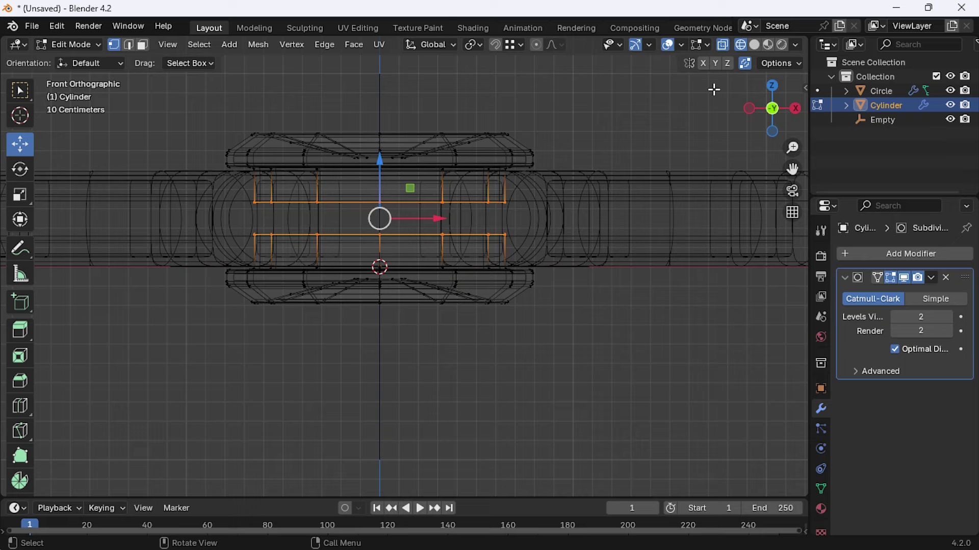
key(s)
key(z)
key(0)
key(Return)
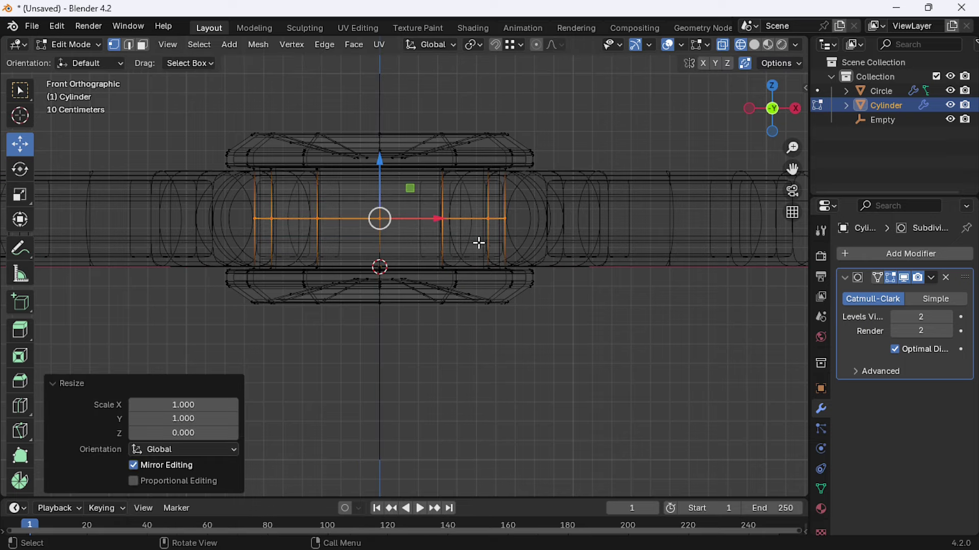
Step: Apply the Array modifier on the spinner body in solid shading
key(Tab)
key(z)
click(547, 218)
mouse_move(547, 218)
middle_down()
mouse_move(399, 230)
mouse_move(458, 258)
mouse_move(400, 262)
mouse_move(377, 321)
mouse_move(474, 183)
mouse_move(530, 297)
mouse_move(421, 319)
mouse_move(477, 343)
mouse_move(561, 326)
middle_up()
click(473, 336)
scroll(466, 338, down, 3)
click(931, 278)
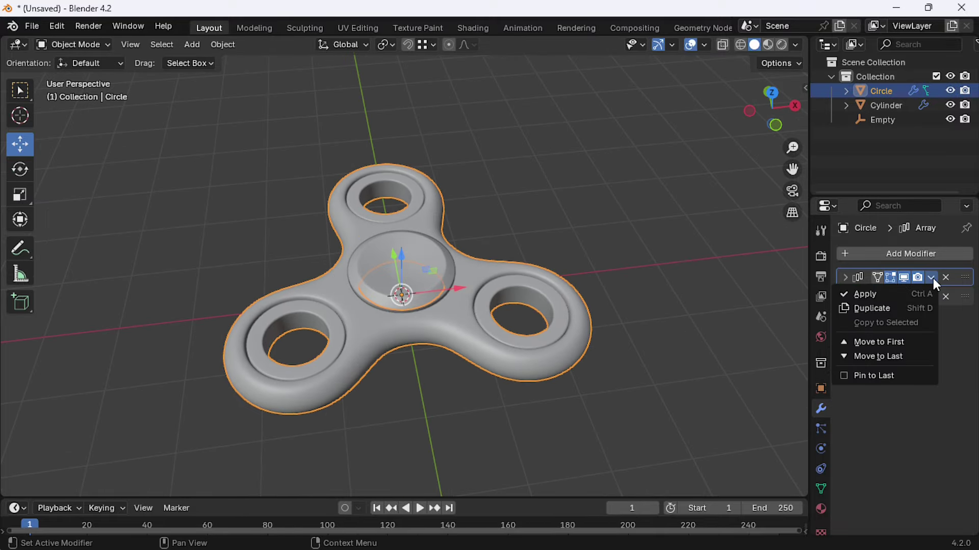
click(861, 295)
scroll(445, 270, up, 1)
Step: Remove the bearing cylinder's subdivision modifier and join it into the spinner body
click(444, 270)
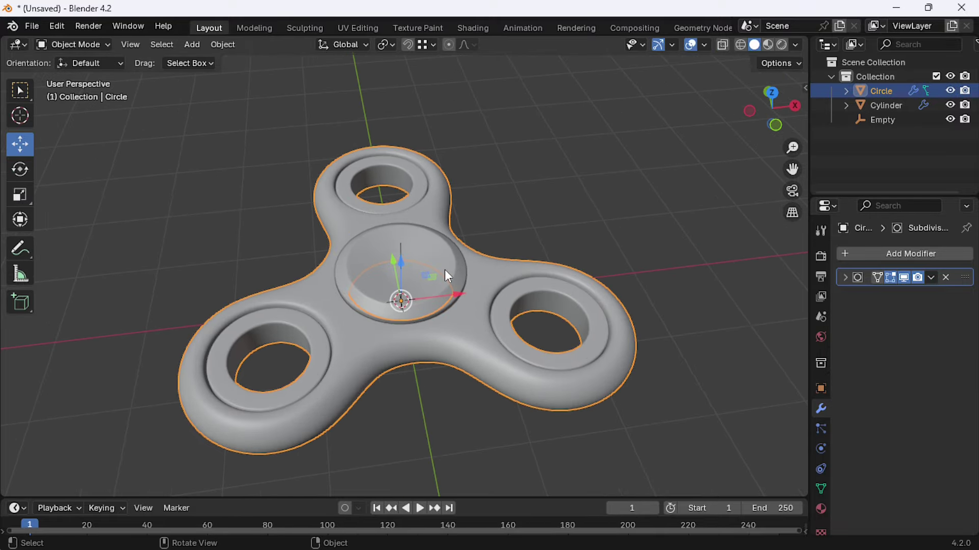
click(948, 280)
shift+click(503, 267)
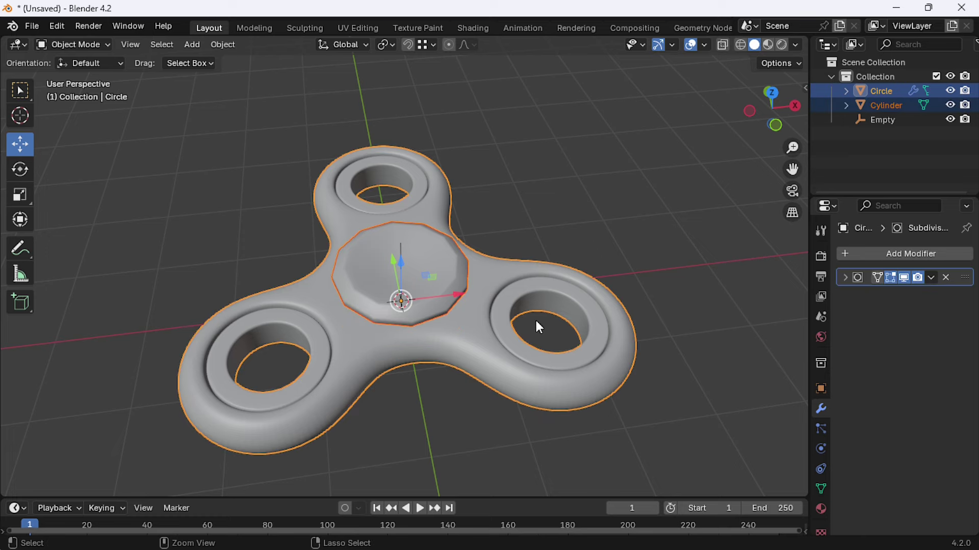
key(ctrl+j)
Step: Shade the combined spinner mesh smooth
key(Tab)
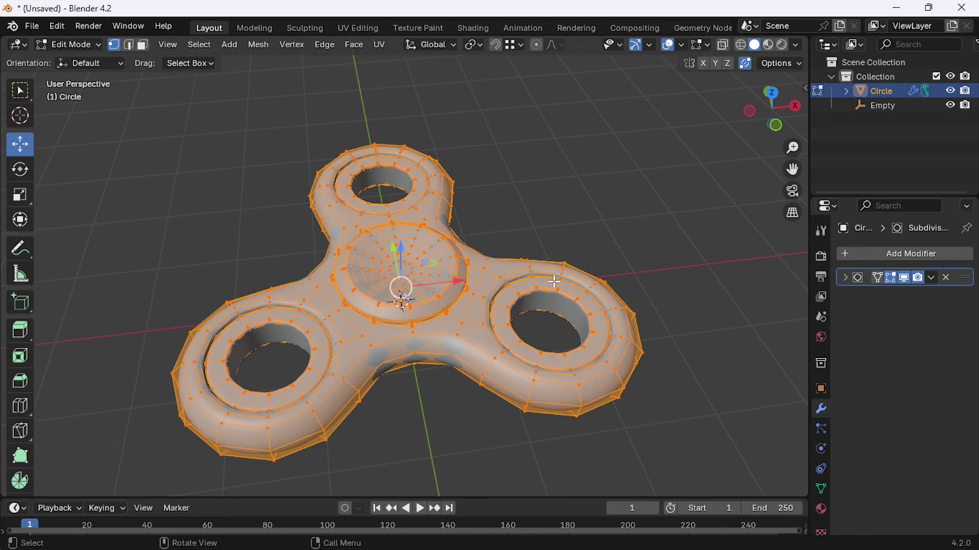
key(ctrl+f)
click(510, 294)
key(Tab)
scroll(459, 291, down, 3)
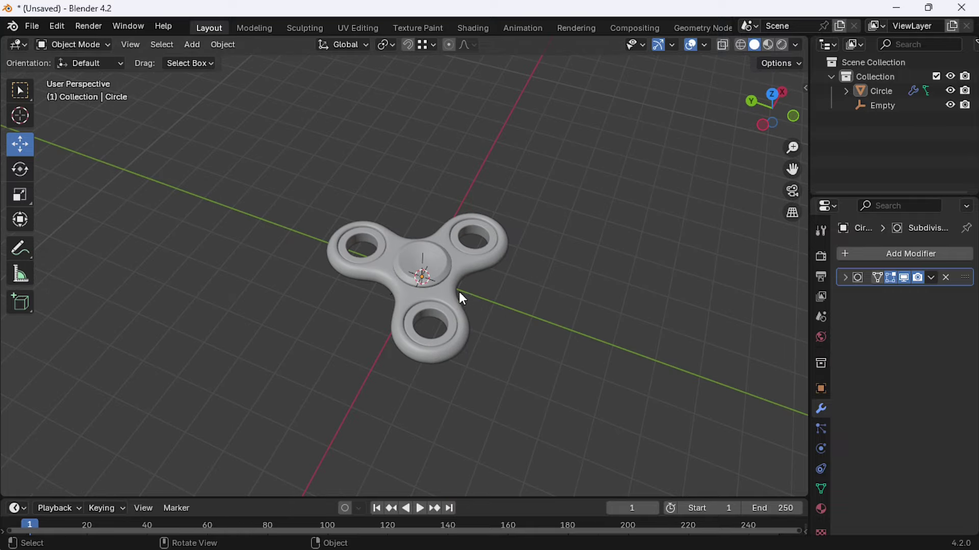
scroll(458, 292, up, 3)
middle_drag(459, 292, 460, 305)
Step: Add a floor plane, scale it by 100 and lower it just beneath the spinner
key(shift+a)
click(543, 266)
scroll(476, 311, down, 3)
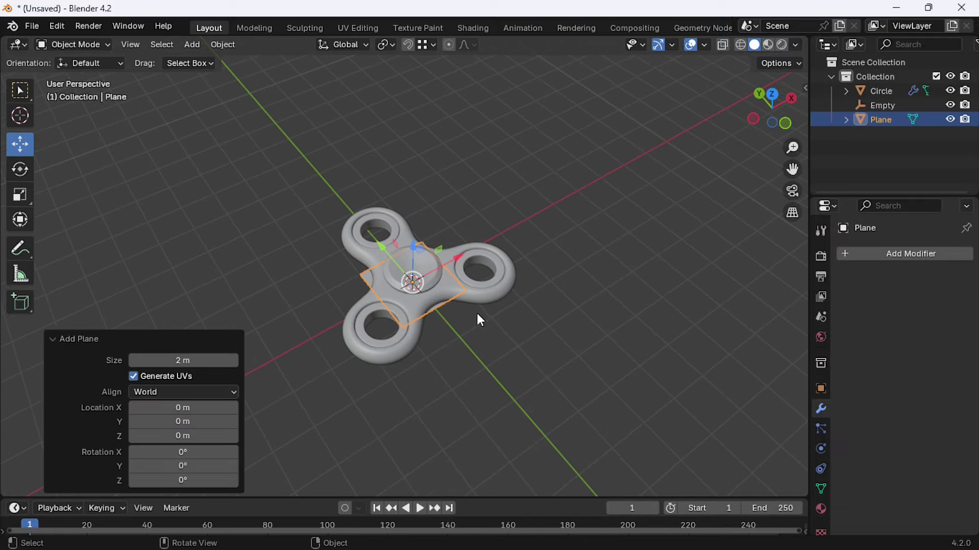
text(s10)
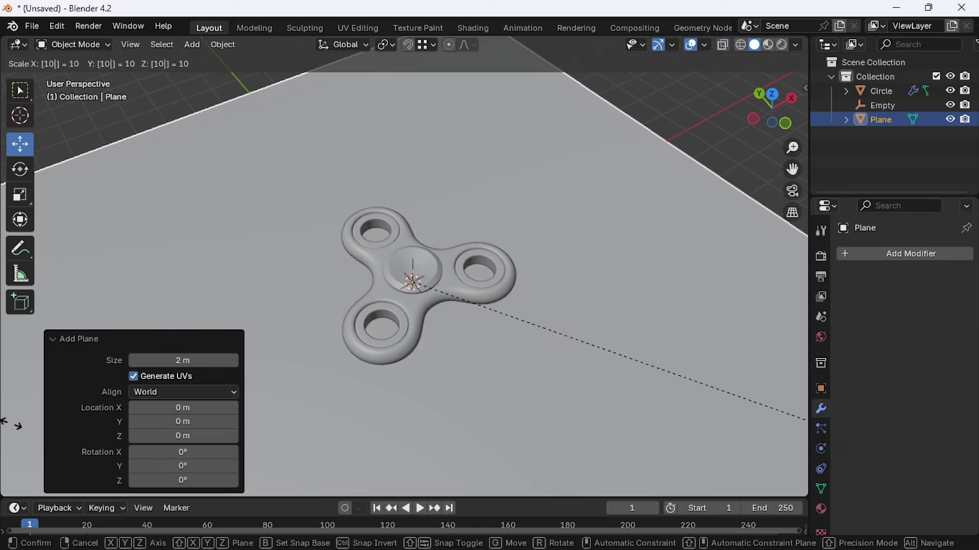
text(0)
key(Return)
key(KP_1)
scroll(306, 437, up, 3)
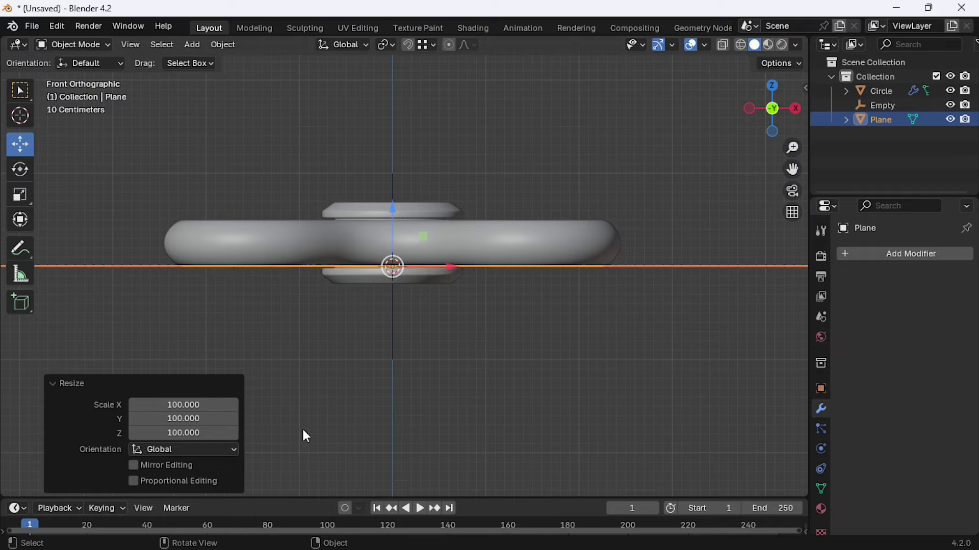
key(g)
key(z)
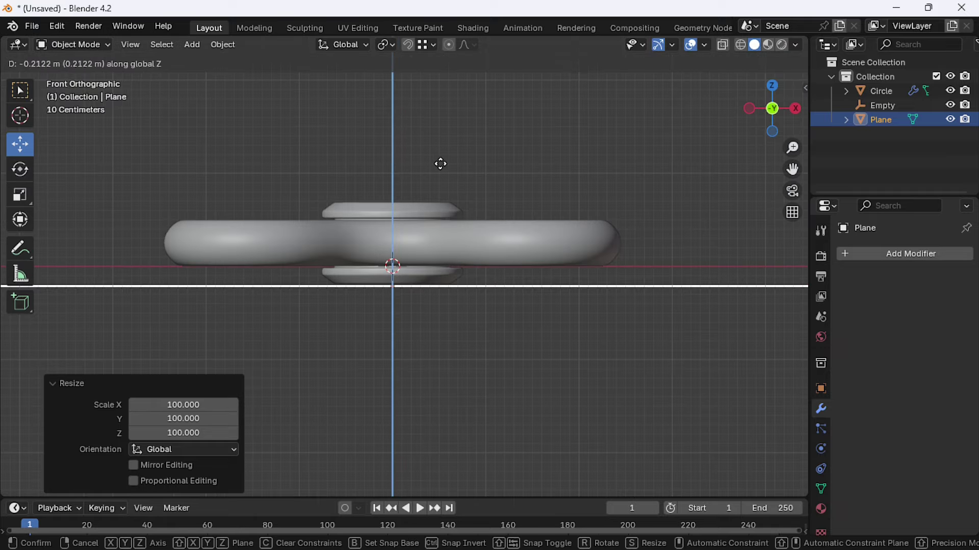
click(460, 151)
mouse_move(469, 109)
middle_down()
mouse_move(495, 255)
mouse_move(521, 283)
middle_up()
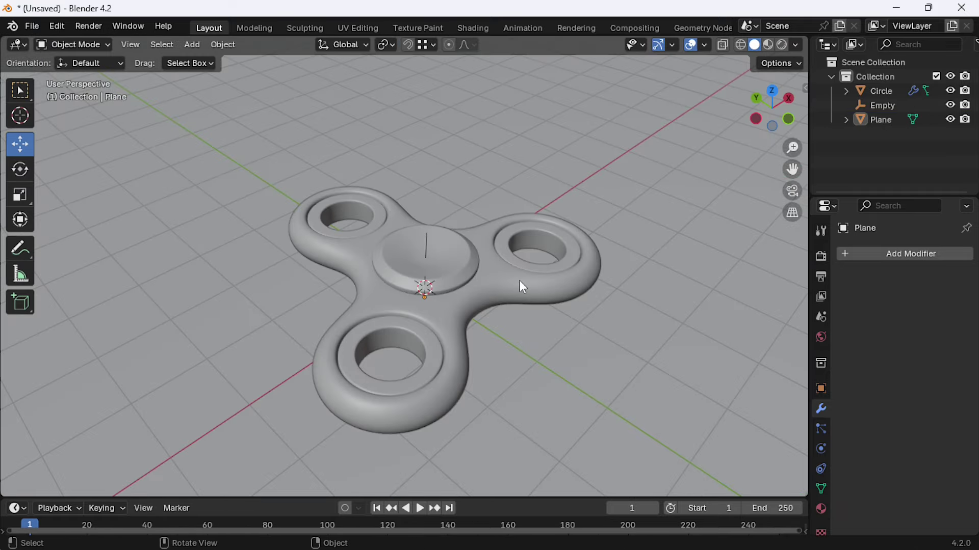
Step: Duplicate the spinner, rotate the copy 90° on X and raise it upright
click(494, 298)
key(shift+d)
text(rx)
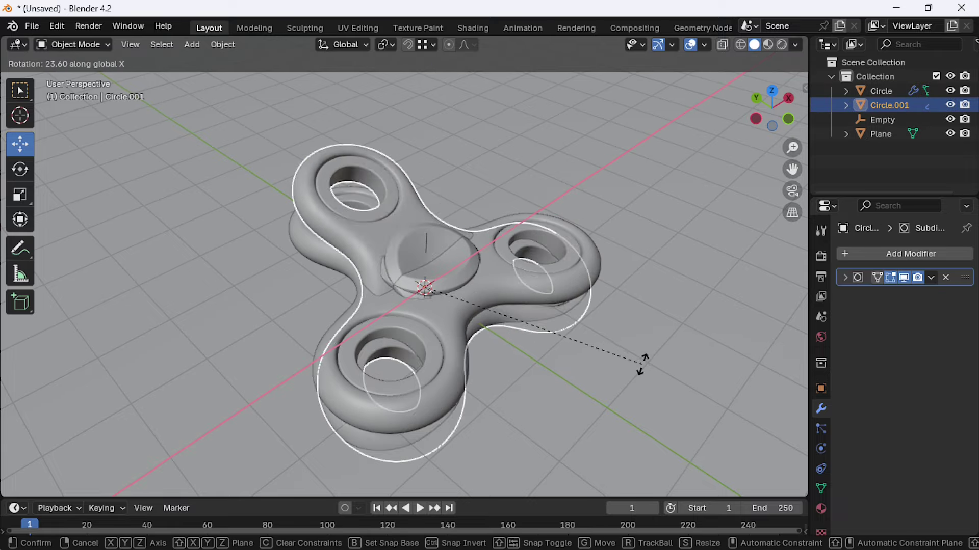
text(90)
key(Return)
key(KP_1)
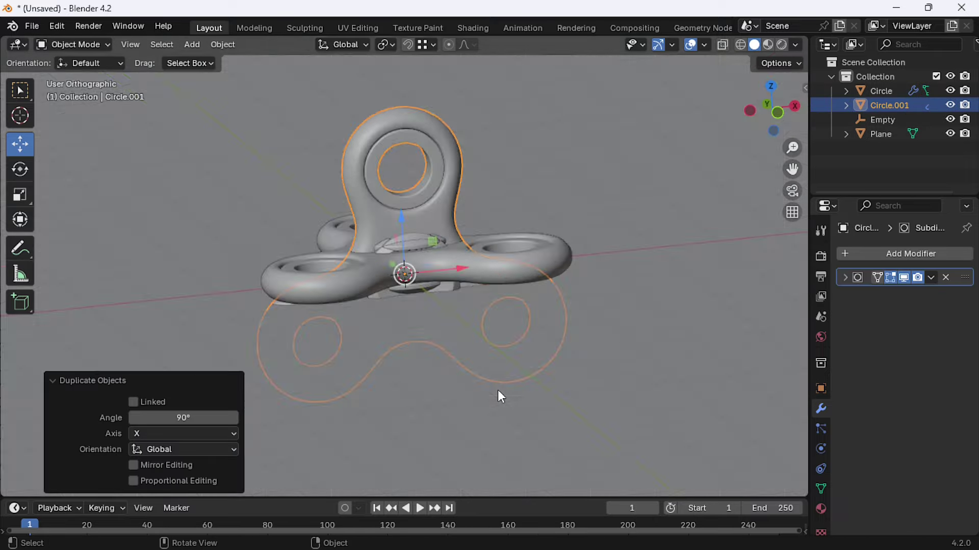
key(g)
key(z)
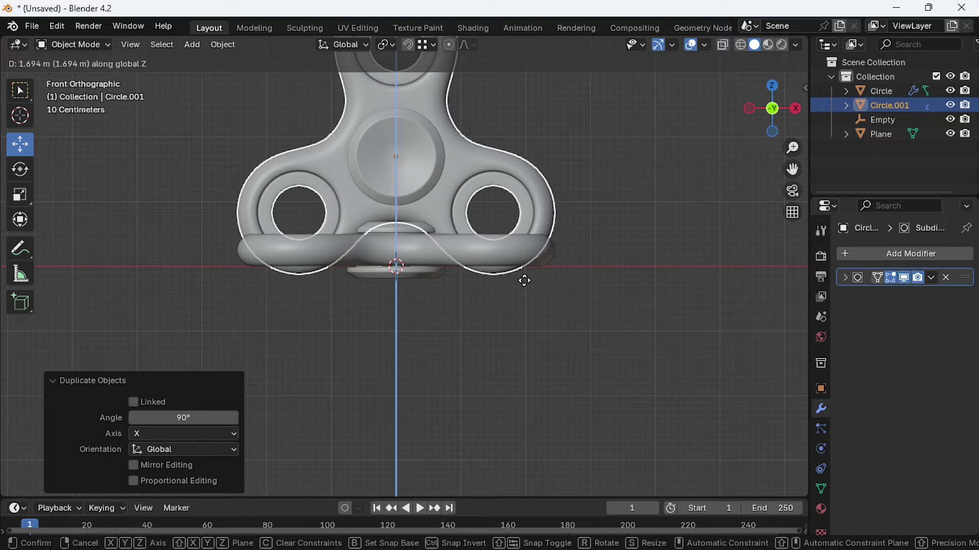
click(522, 285)
Step: In wireframe view, lower the upright copy slightly and move it behind the first spinner
key(z)
click(446, 307)
key(g)
key(z)
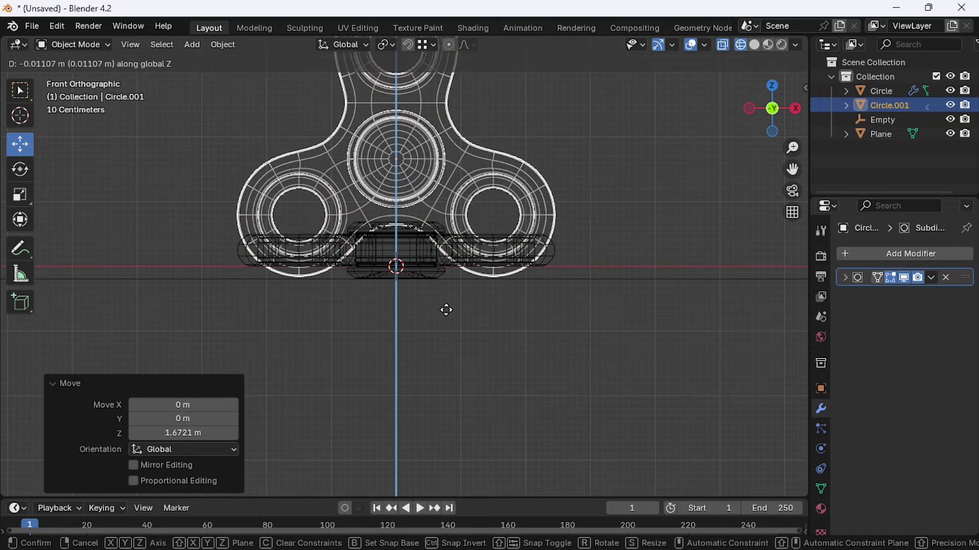
click(452, 311)
middle_drag(432, 256, 387, 218)
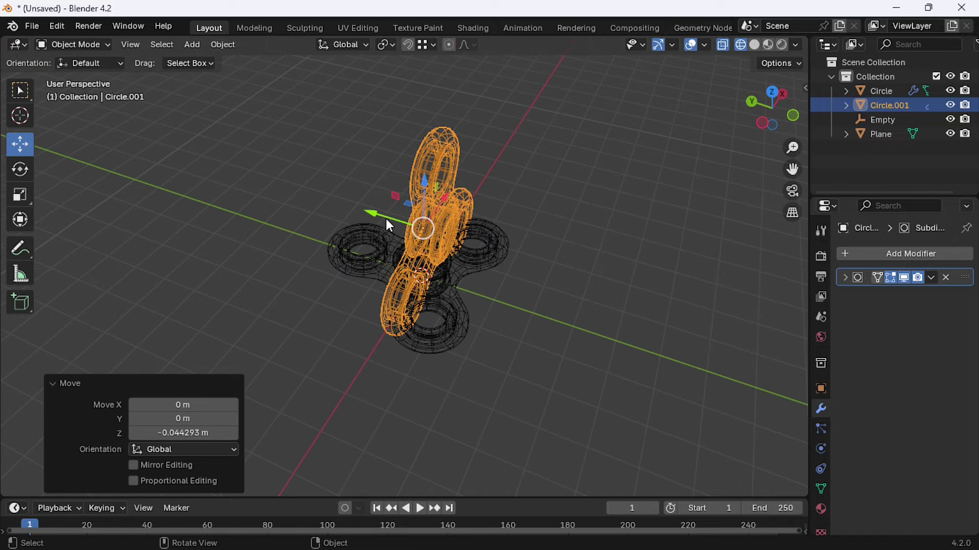
key(g)
key(y)
click(243, 173)
Step: Orbit to view both spinners and switch to Solid shading
middle_drag(229, 170, 454, 182)
click(455, 182)
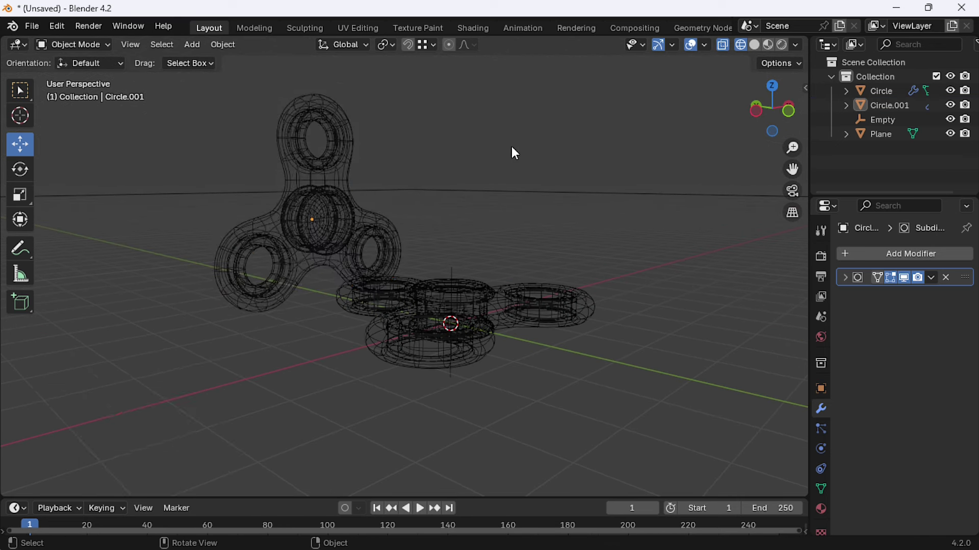
middle_drag(512, 146, 780, 48)
click(754, 46)
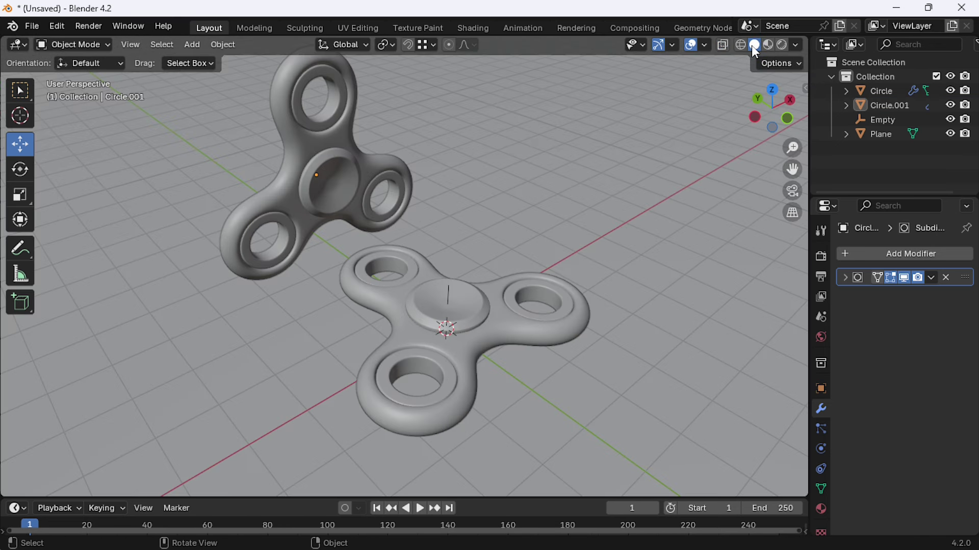
Step: Set the render engine to Cycles and inspect the World settings
click(827, 260)
click(909, 301)
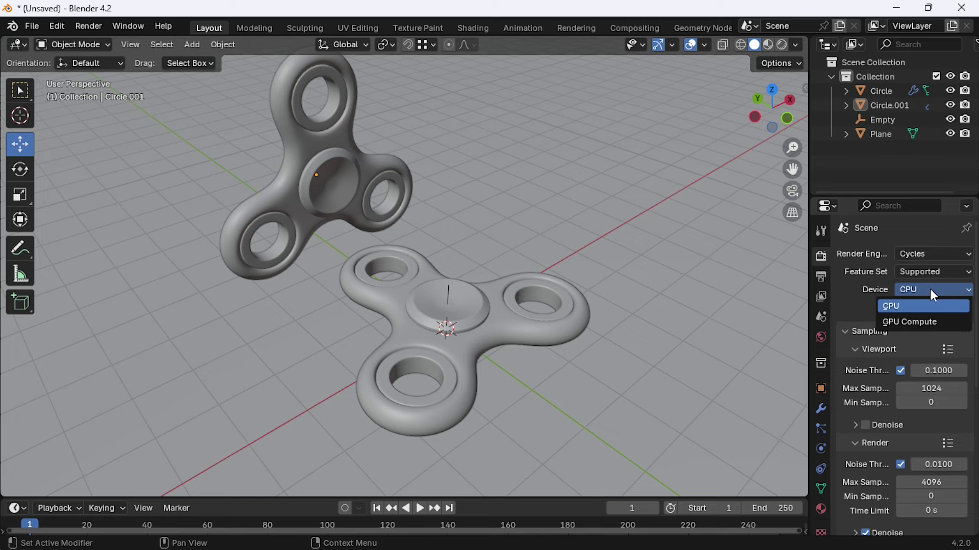
click(821, 337)
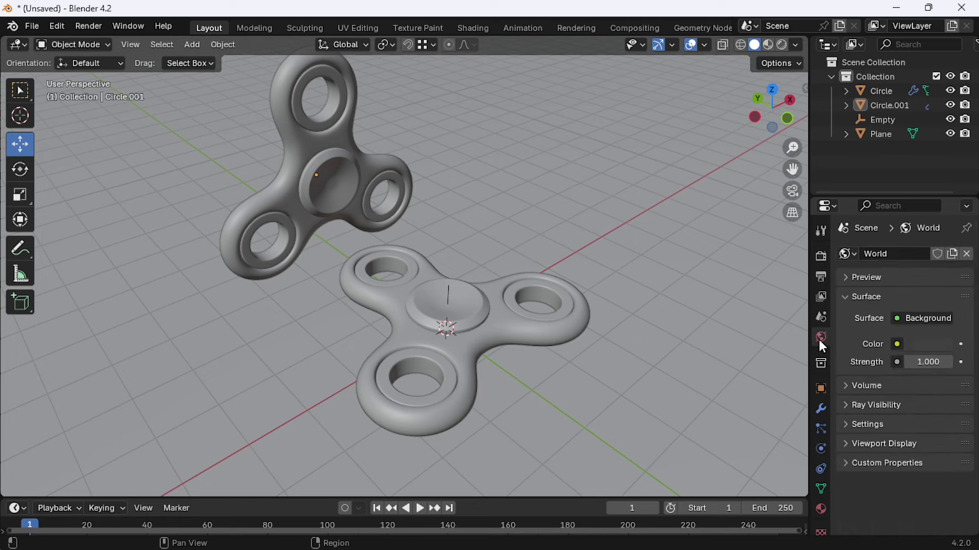
click(857, 428)
scroll(853, 428, down, 5)
scroll(853, 428, up, 5)
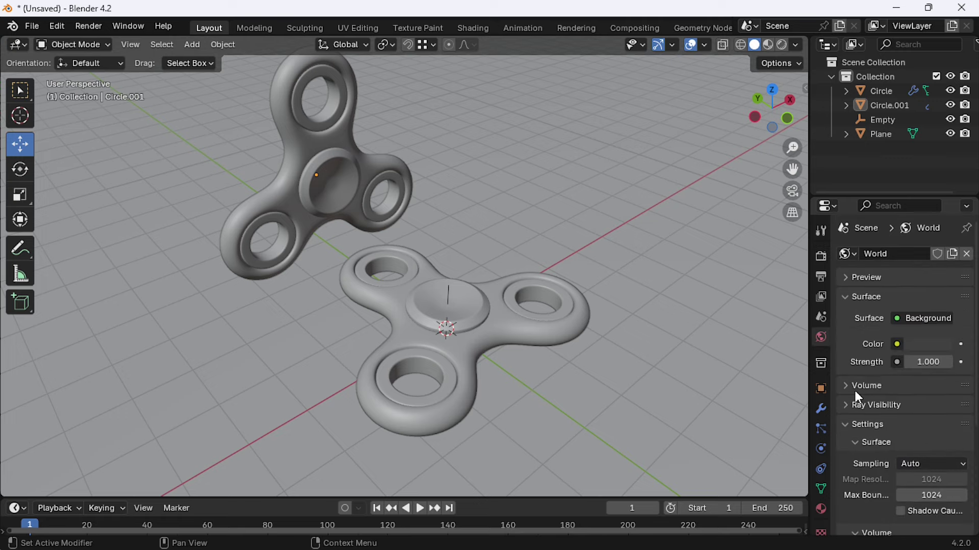
click(847, 426)
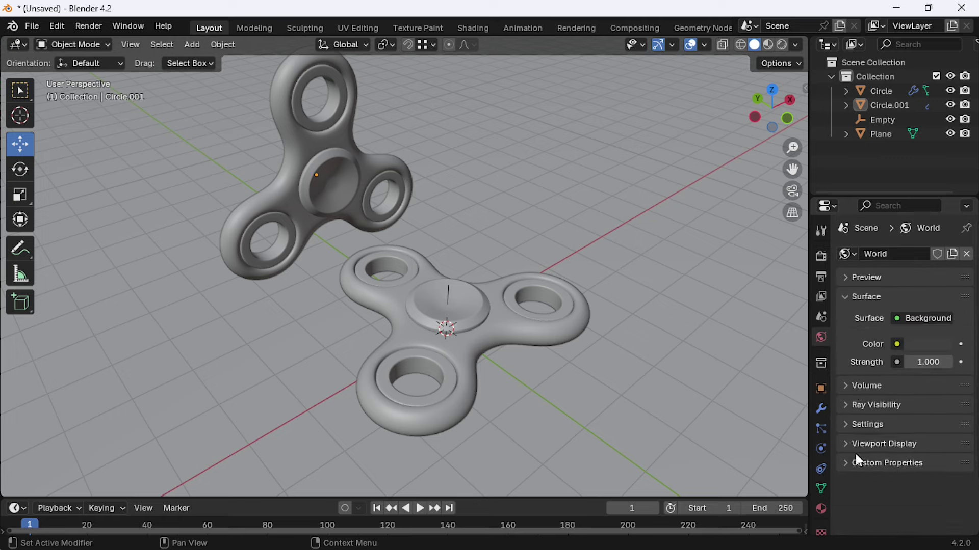
Step: Drive the World colour with an Environment Texture using brown_photostudio_02_4k.hdr
click(898, 345)
click(588, 187)
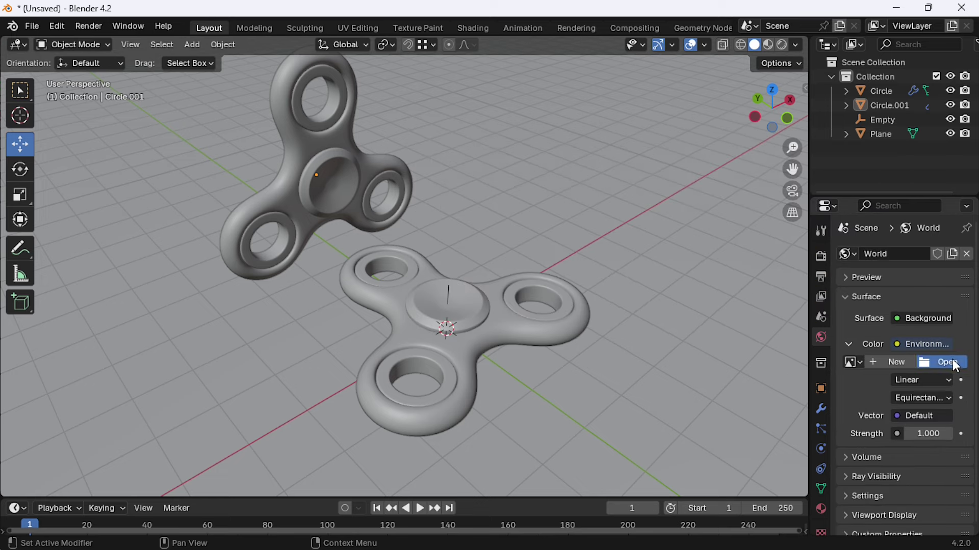
click(943, 363)
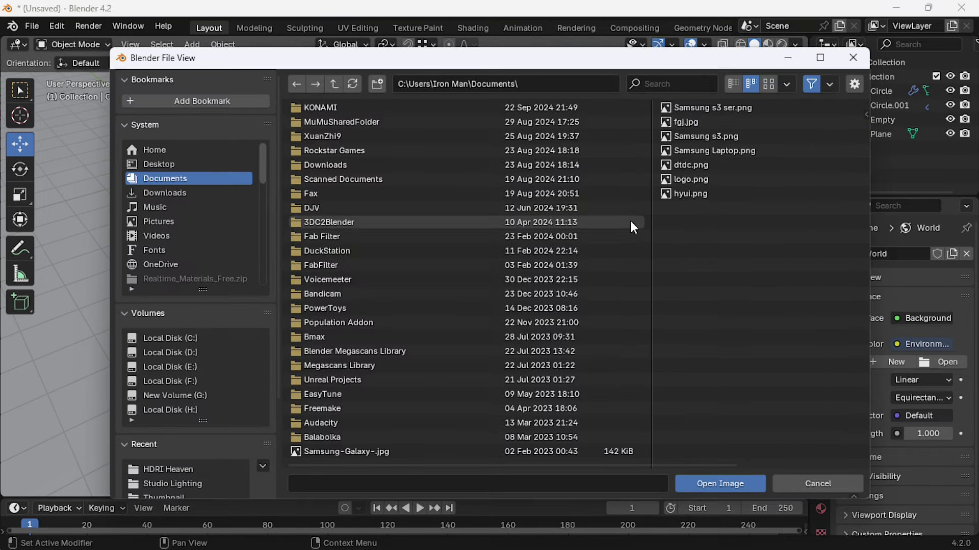
click(182, 474)
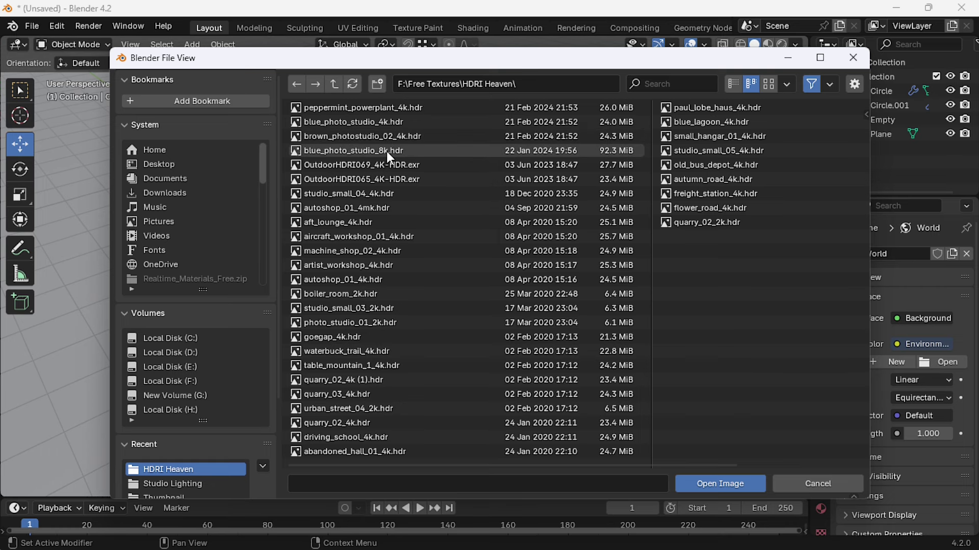
double_click(380, 138)
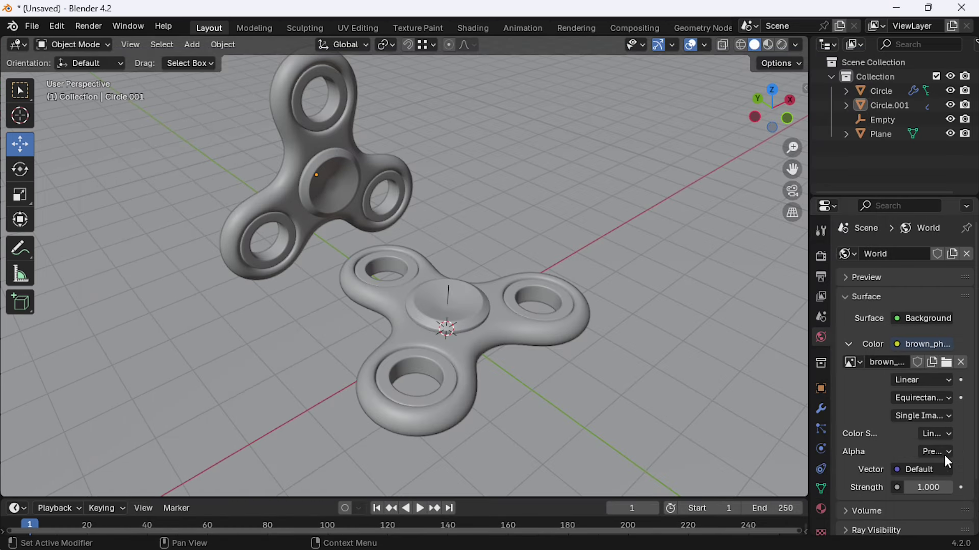
Step: Review the expanded World settings and hide the viewport overlays
scroll(967, 445, down, 3)
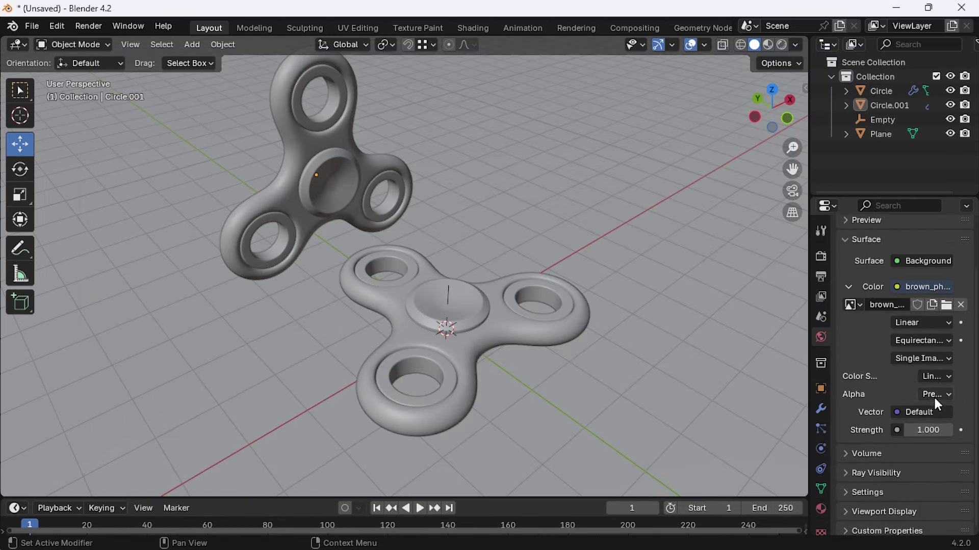
scroll(946, 509, down, 2)
click(848, 460)
scroll(862, 479, down, 4)
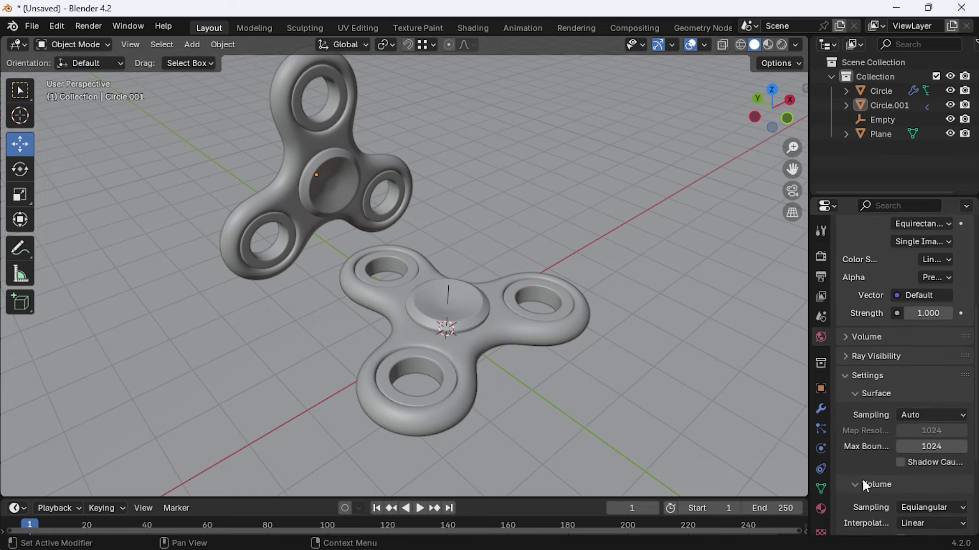
scroll(866, 487, down, 3)
scroll(869, 488, down, 3)
scroll(884, 478, down, 1)
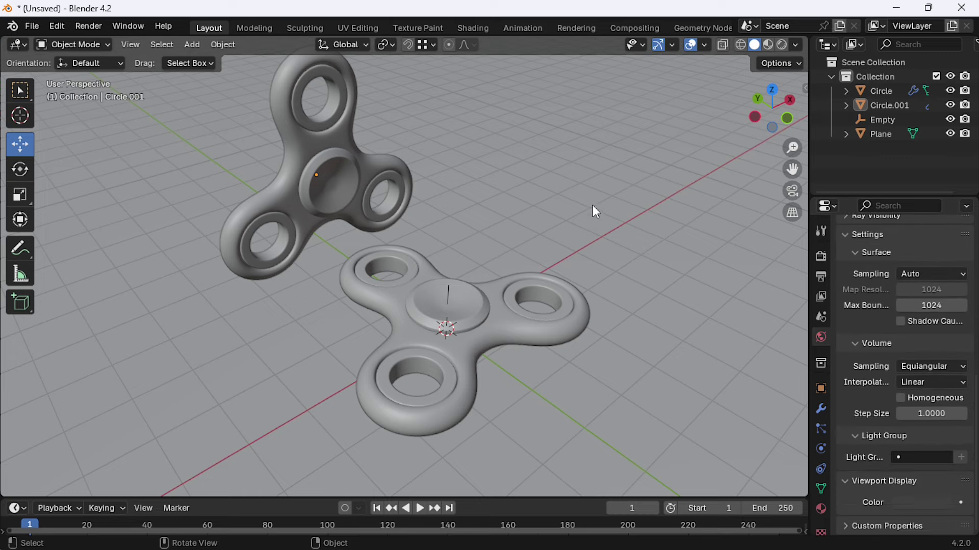
key(shift+alt+z)
Step: Switch the viewport to Rendered preview and enable viewport denoising
click(782, 44)
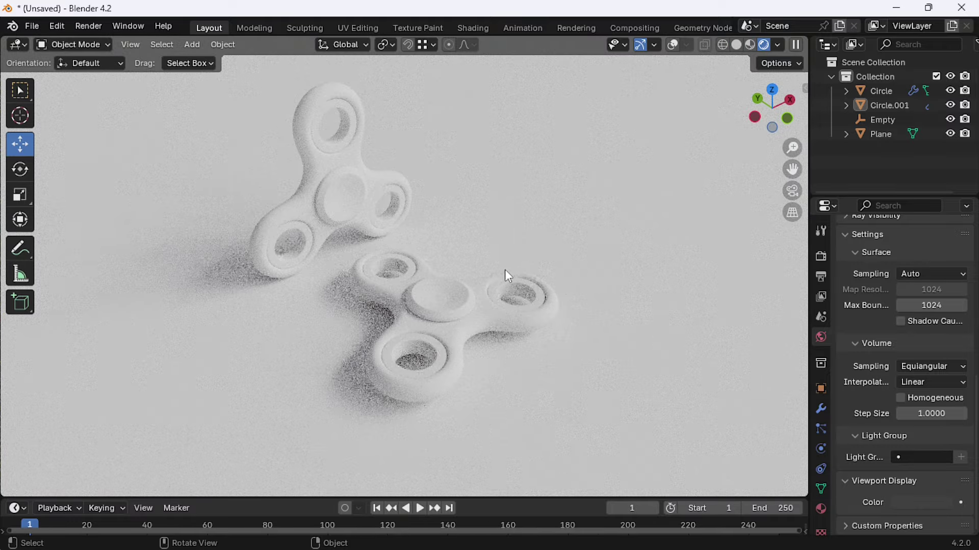
middle_drag(507, 275, 534, 268)
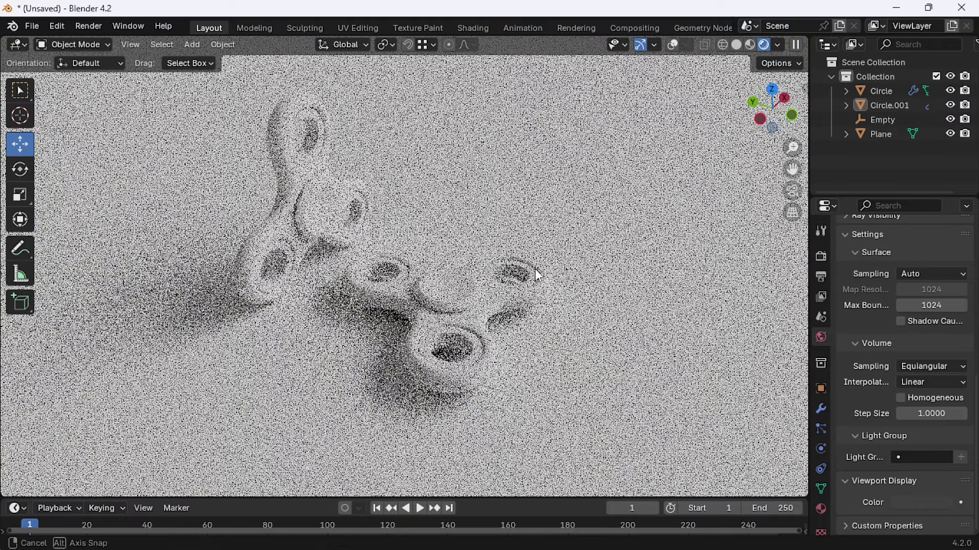
click(821, 256)
scroll(862, 287, up, 1)
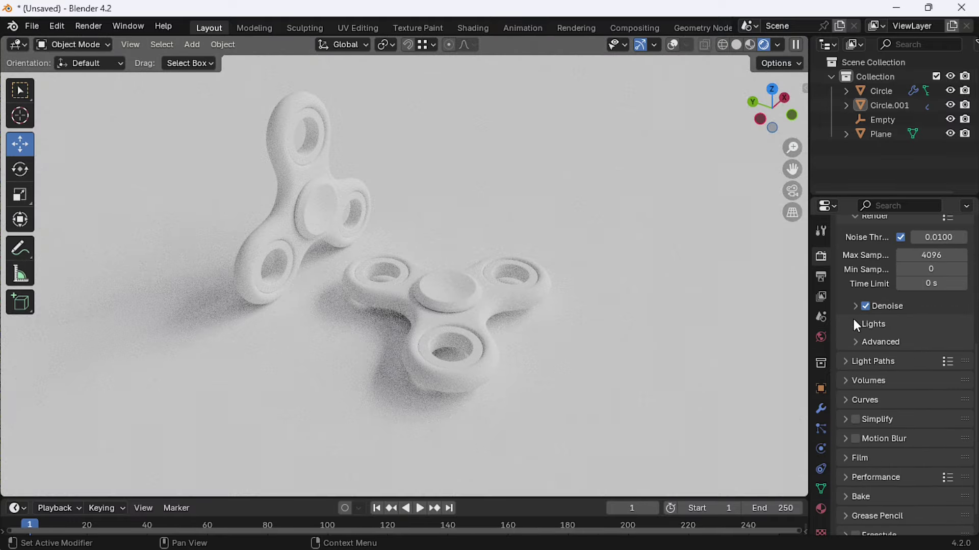
scroll(855, 319, up, 3)
click(854, 255)
click(861, 256)
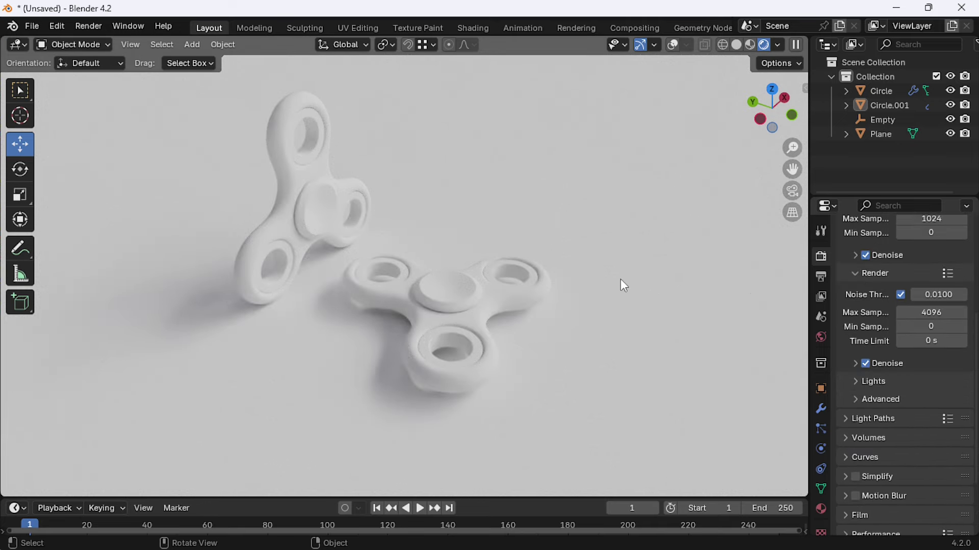
middle_drag(620, 280, 557, 295)
scroll(922, 445, down, 5)
Step: Set the Color Management Look to High Contrast and orbit to a new angle
click(857, 522)
scroll(930, 463, down, 5)
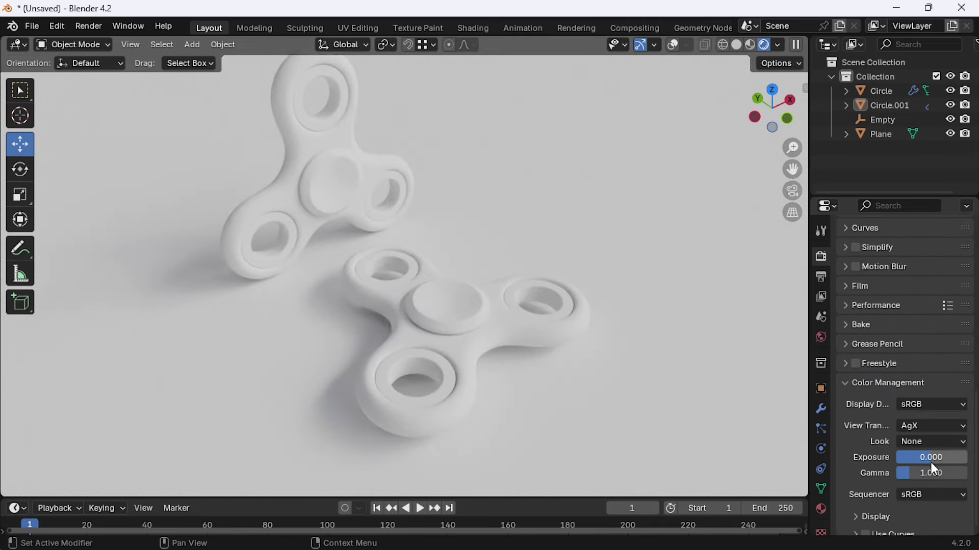
click(937, 442)
click(900, 347)
mouse_move(497, 302)
middle_down()
mouse_move(501, 328)
mouse_move(570, 344)
middle_up()
scroll(897, 357, up, 2)
click(820, 337)
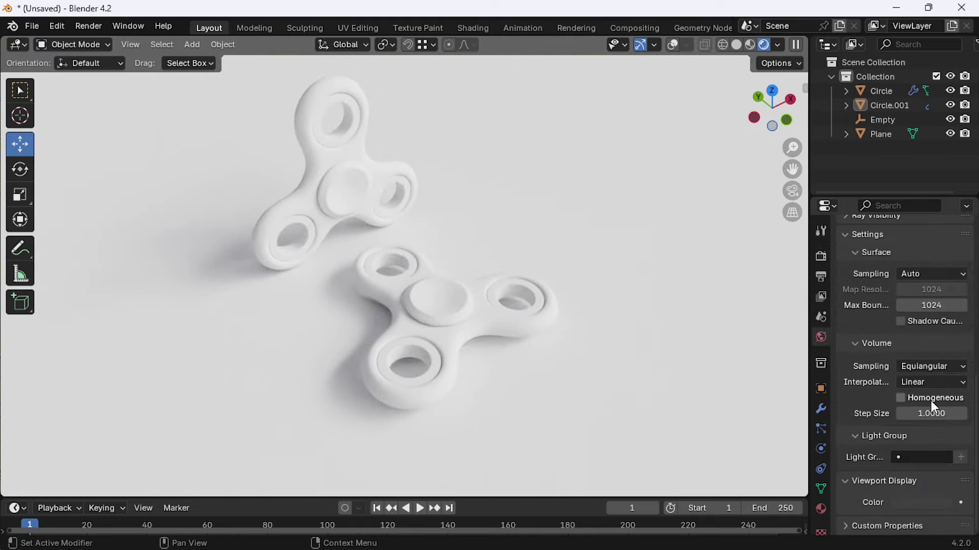
click(821, 509)
Step: Create a new front-spinner material with a red base colour and roughness 0.355
click(903, 314)
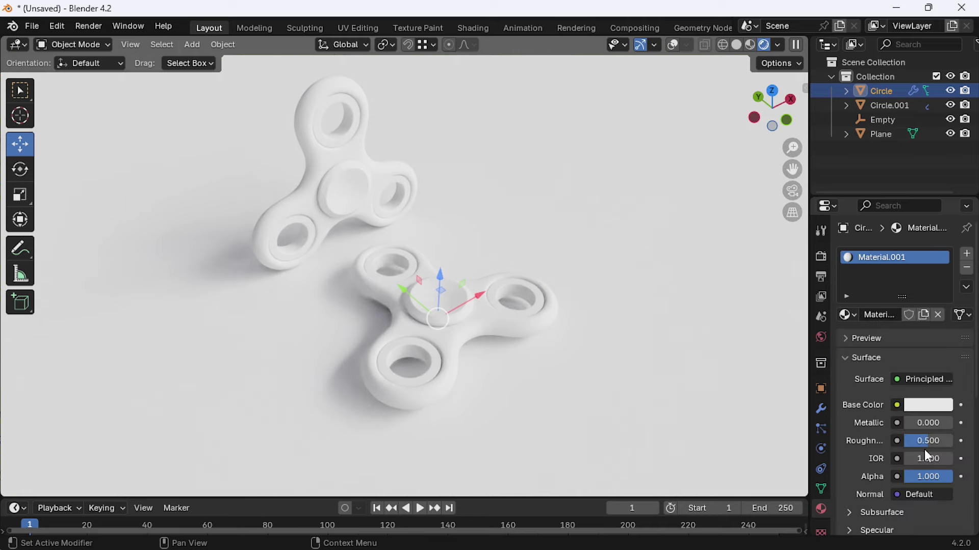
click(931, 406)
click(869, 306)
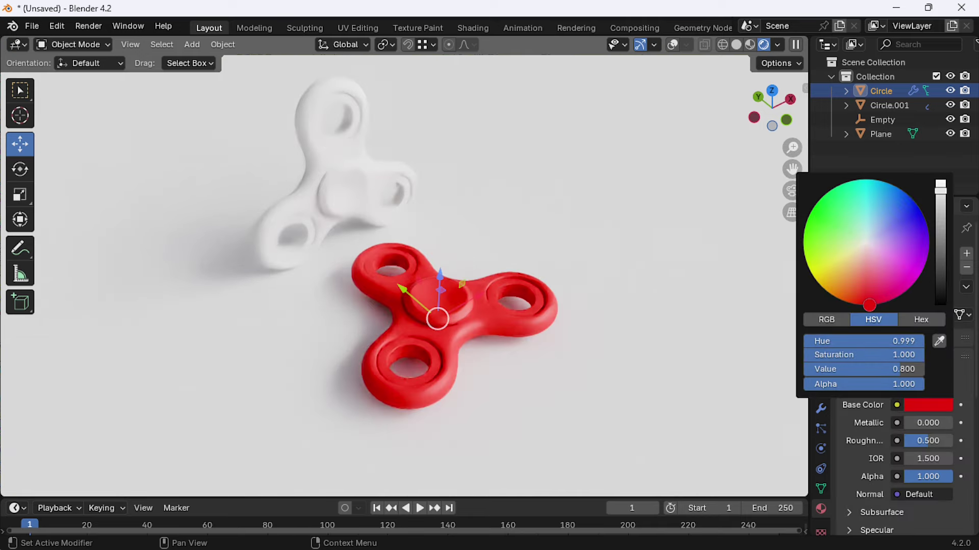
drag(869, 306, 877, 304)
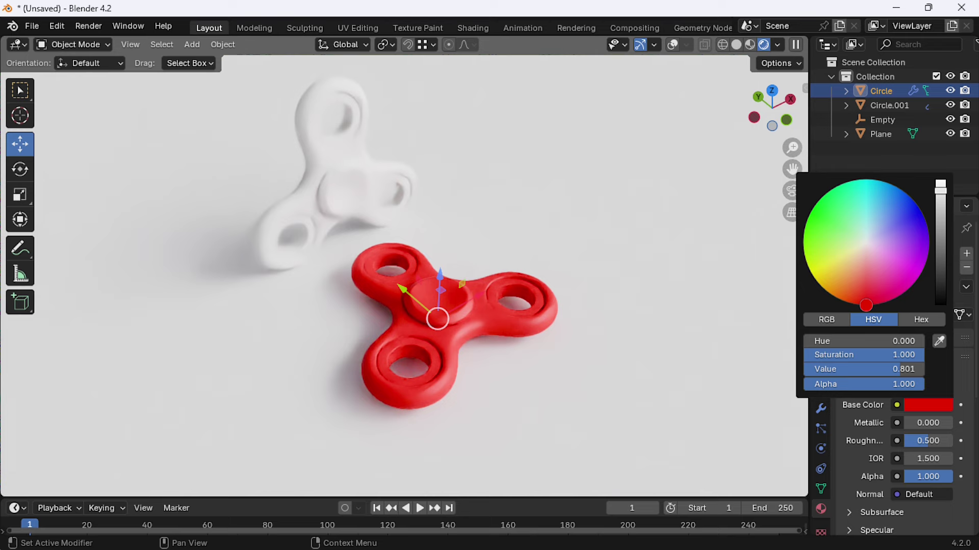
middle_drag(466, 337, 479, 359)
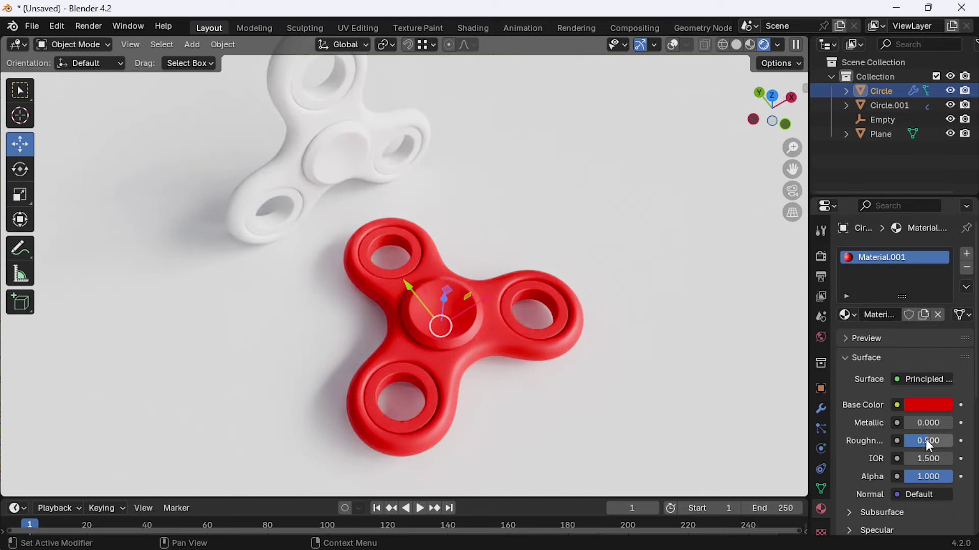
drag(926, 441, 912, 441)
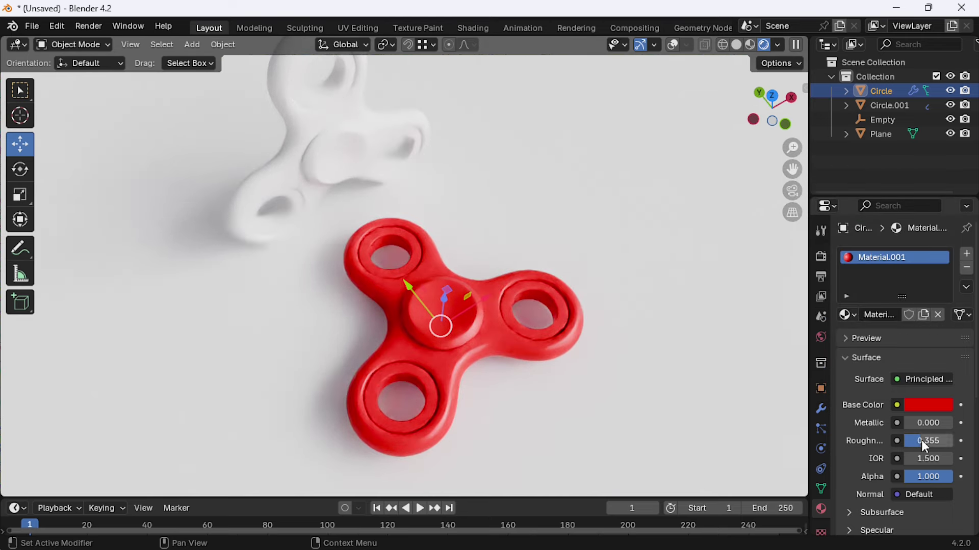
mouse_move(459, 326)
middle_down()
mouse_move(488, 311)
mouse_move(658, 67)
middle_up()
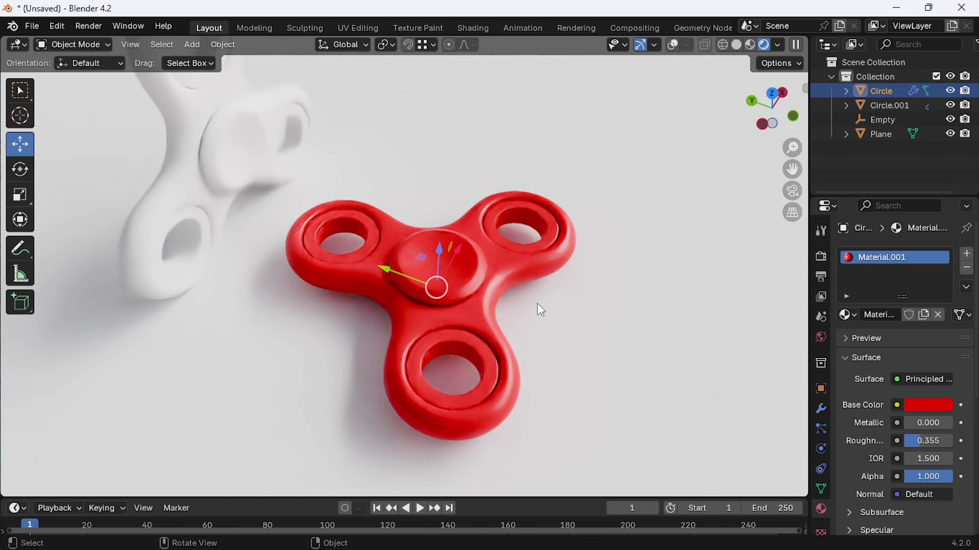
Step: In Edit Mode, select the hole rings and assign them a new material slot
click(673, 44)
key(Tab)
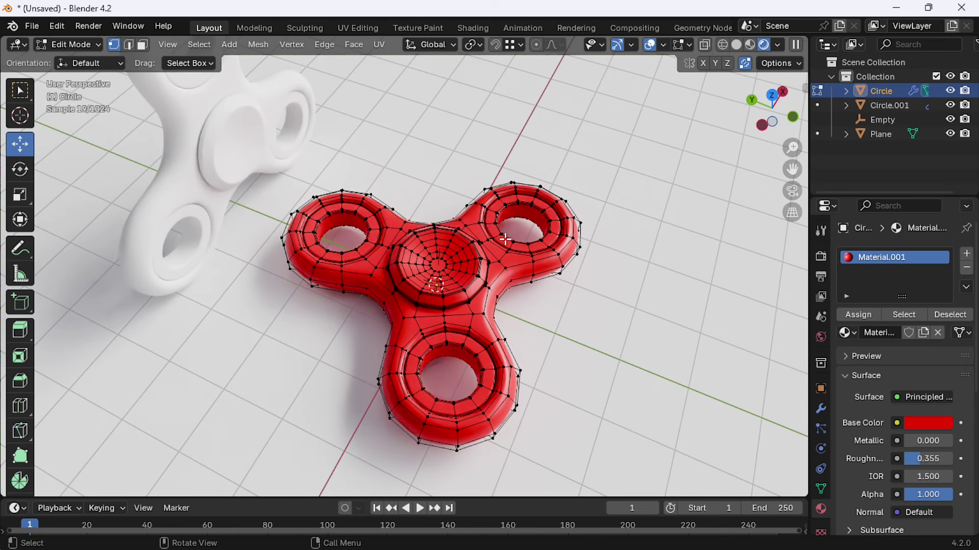
key(l)
key(l)
key(l)
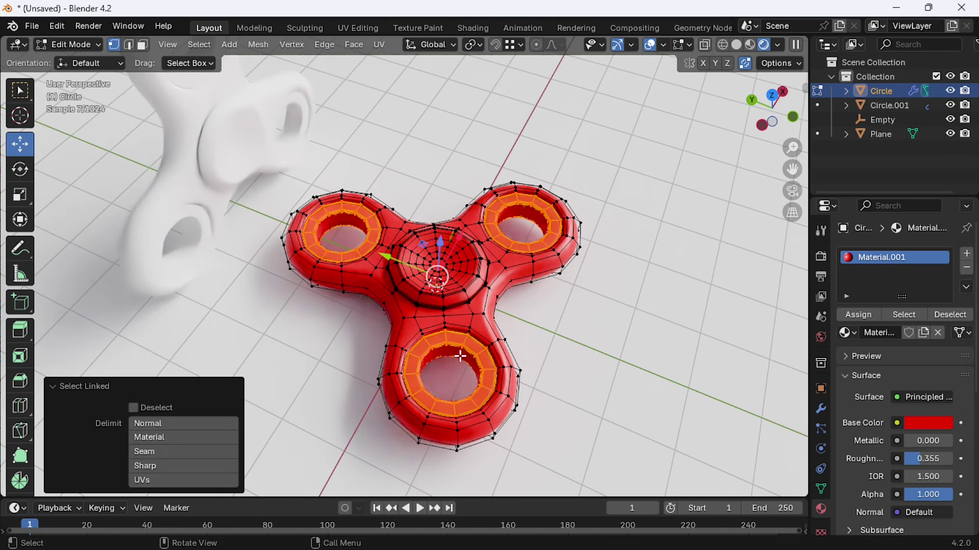
click(967, 253)
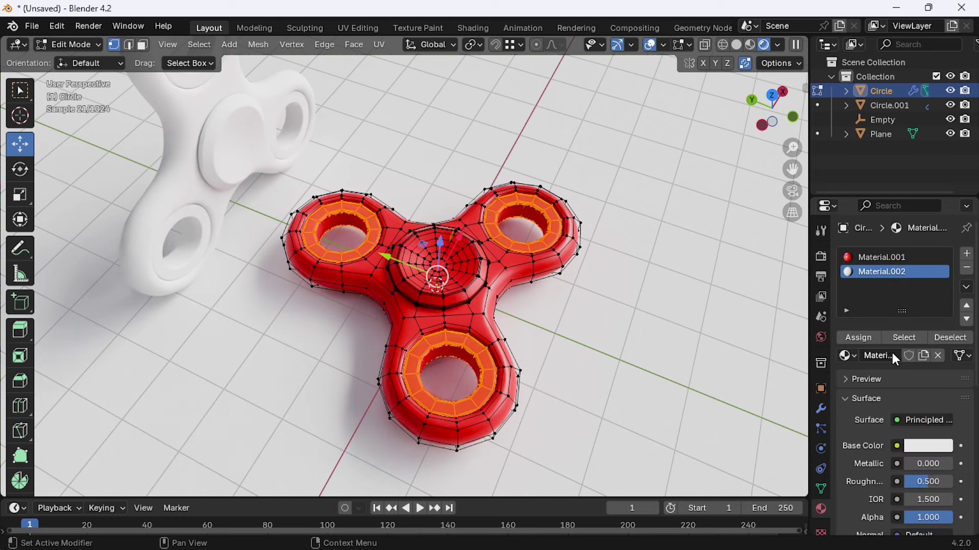
click(858, 338)
key(Tab)
Step: Darken the ring material's base colour to near black and orbit to the white spinner
scroll(502, 312, down, 2)
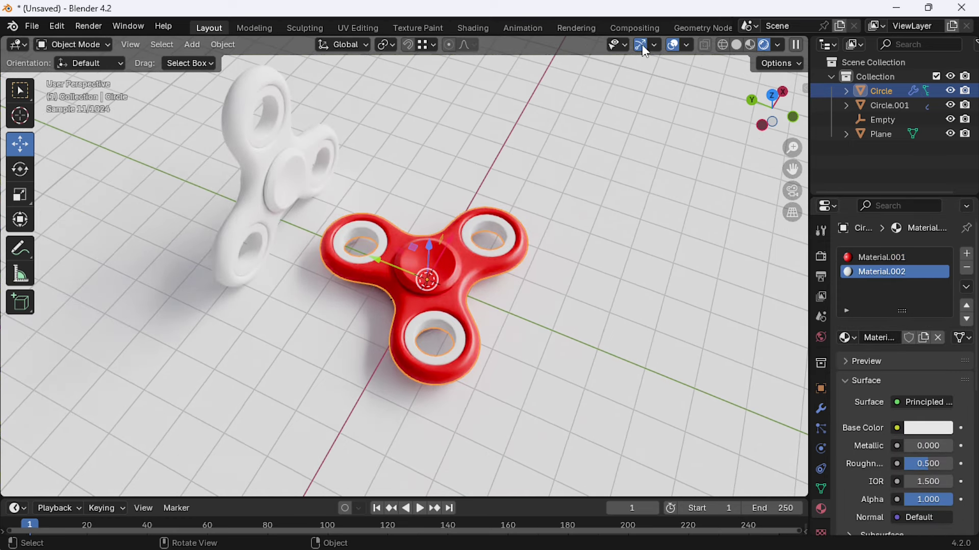
click(673, 45)
key(KP_0)
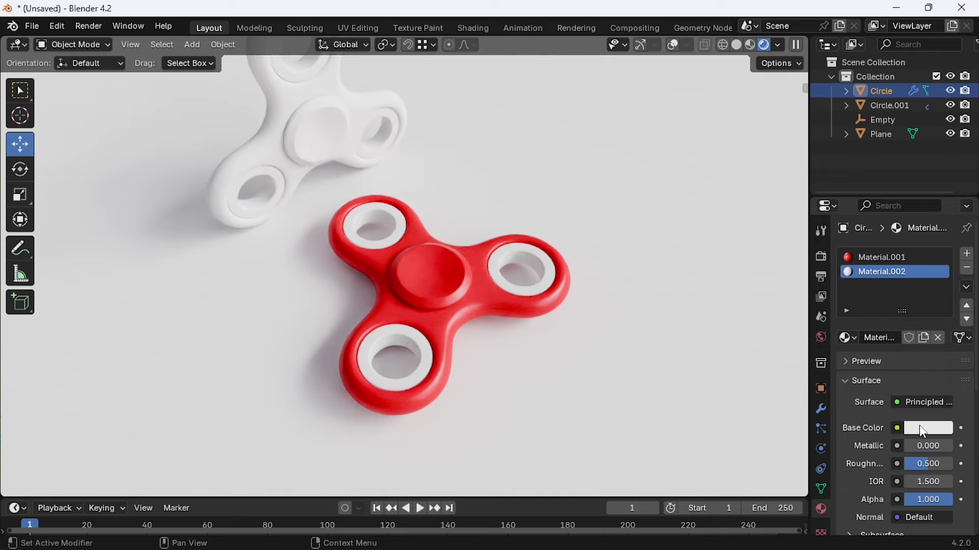
click(920, 427)
drag(941, 279, 941, 316)
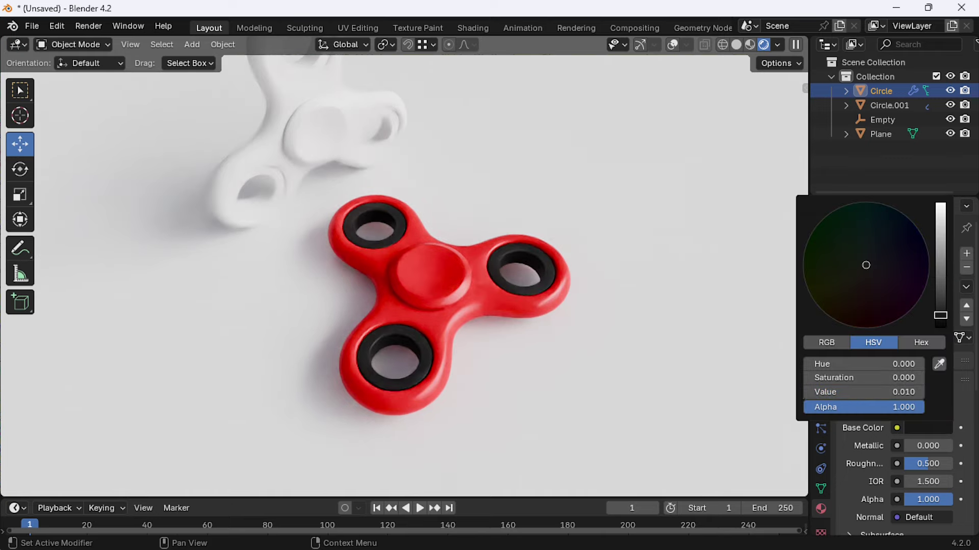
middle_drag(444, 258, 401, 331)
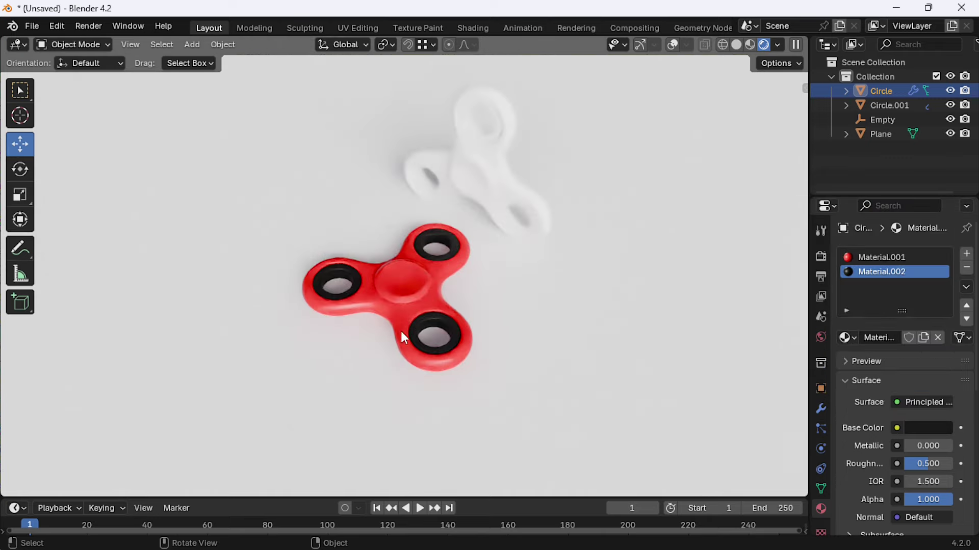
middle_drag(488, 277, 484, 176)
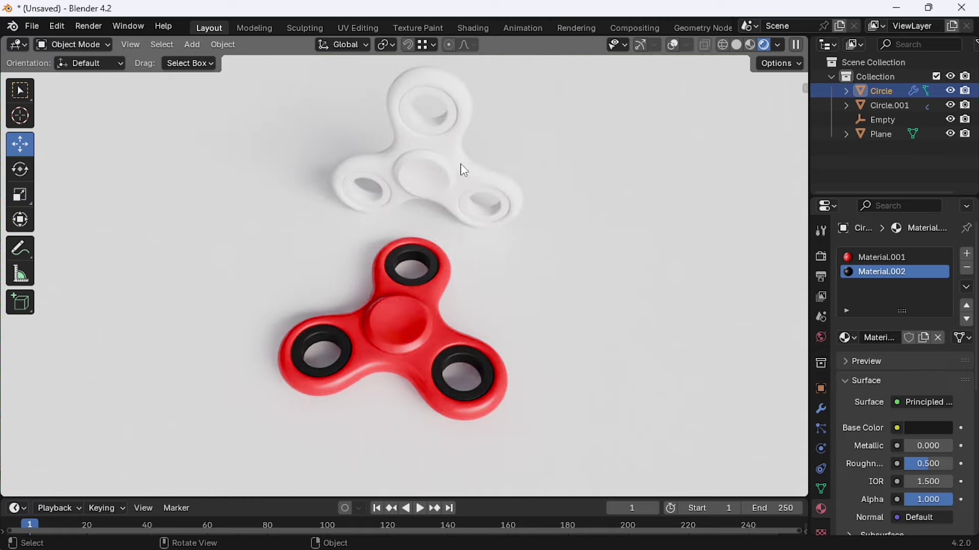
mouse_move(365, 219)
middle_down()
mouse_move(467, 234)
mouse_move(331, 170)
middle_up()
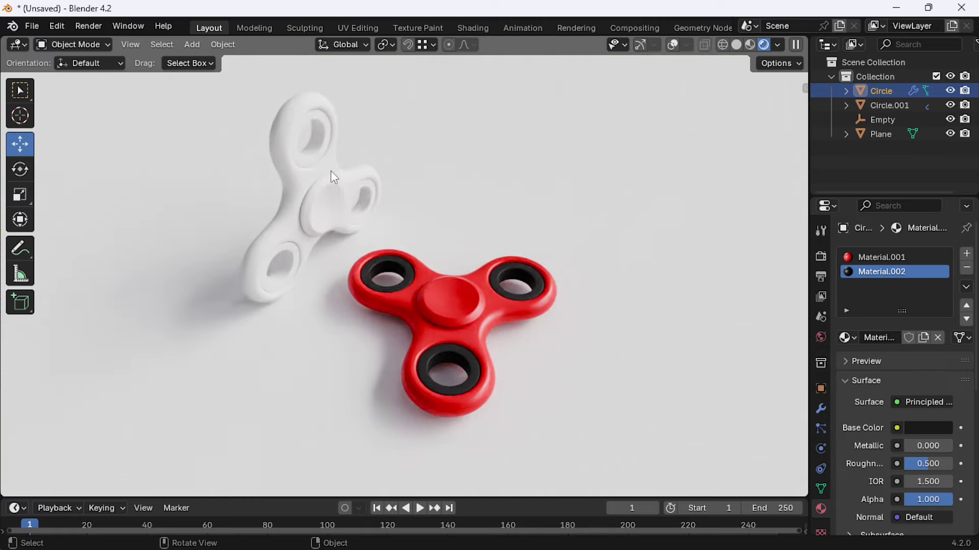
click(331, 171)
Step: Give the white spinner a new magenta material with roughness 0.2
click(905, 314)
click(925, 404)
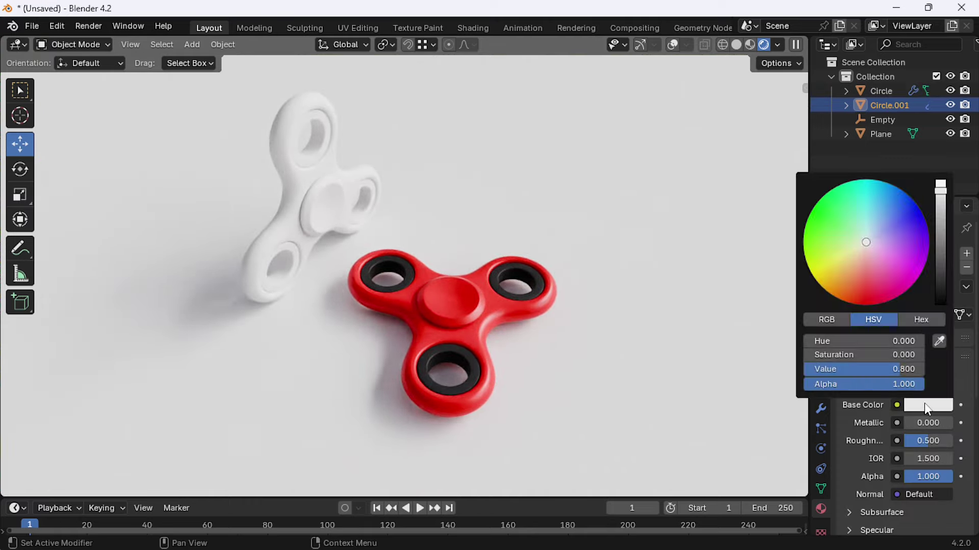
click(907, 274)
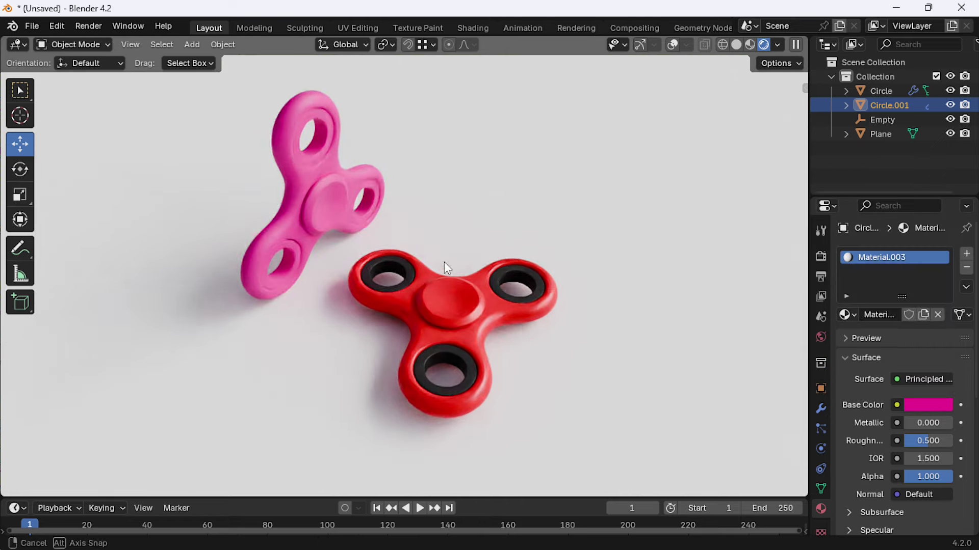
mouse_move(445, 261)
middle_down()
mouse_move(518, 220)
mouse_move(506, 259)
mouse_move(483, 179)
middle_up()
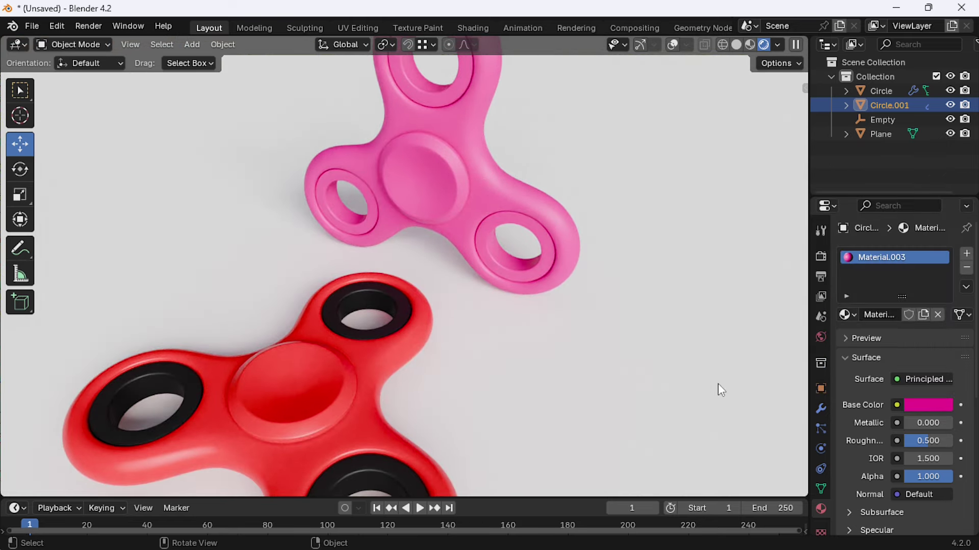
drag(928, 441, 911, 441)
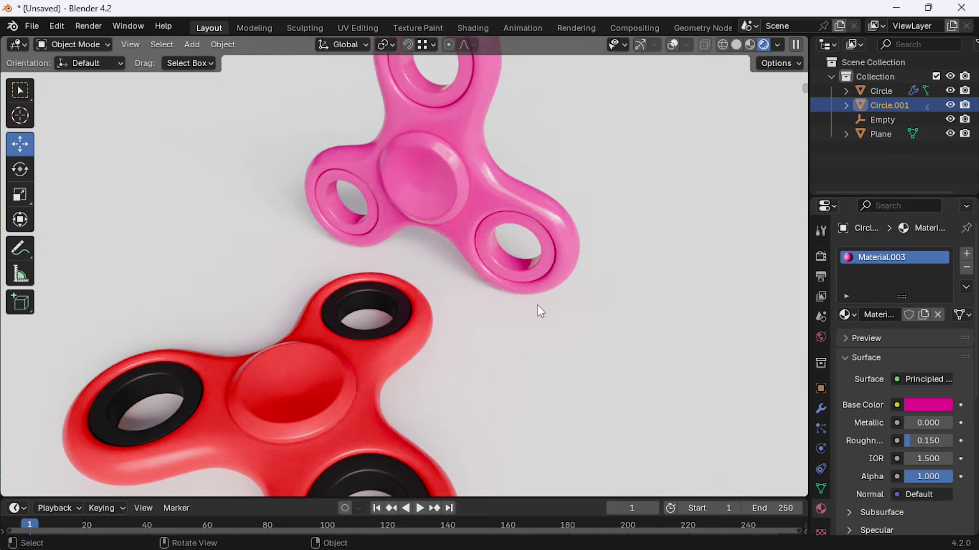
middle_drag(541, 311, 571, 306)
text(0.2)
key(Return)
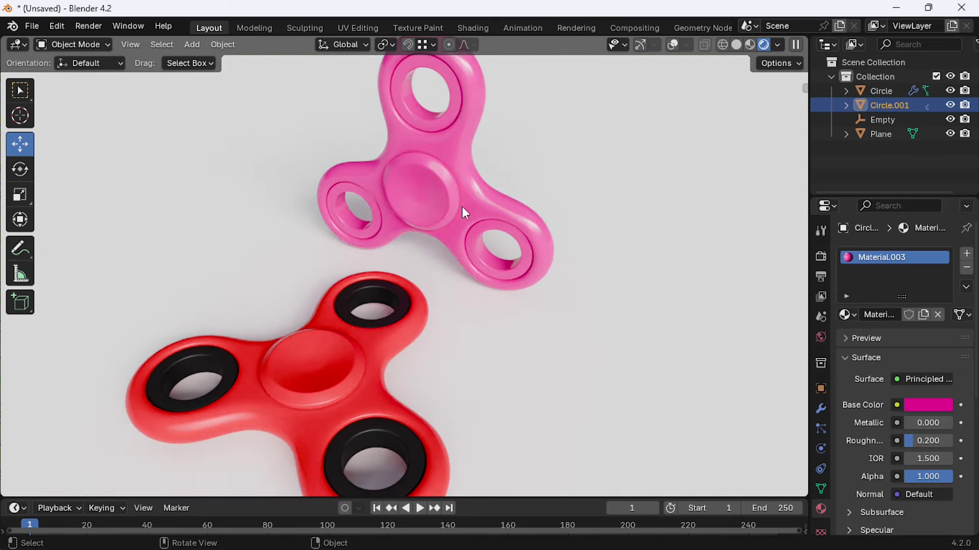
Step: Assign the black Material.002 to the pink spinner's hole rings in Edit Mode
key(Tab)
click(650, 45)
key(alt+a)
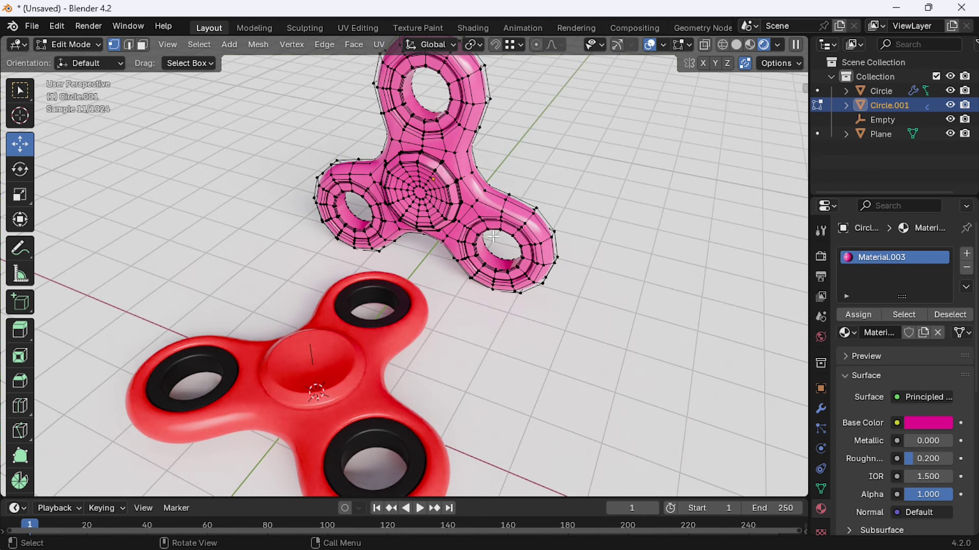
key(l)
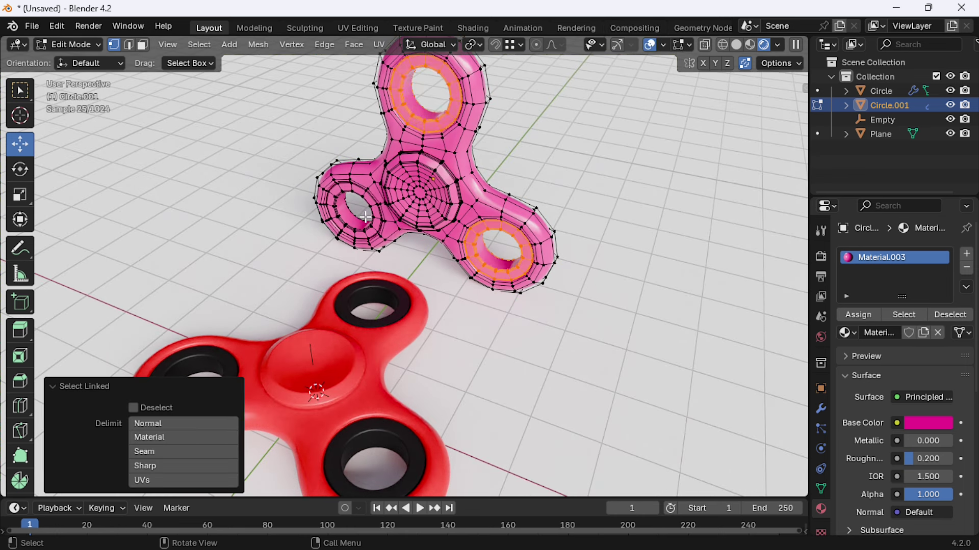
key(Tab)
key(Tab)
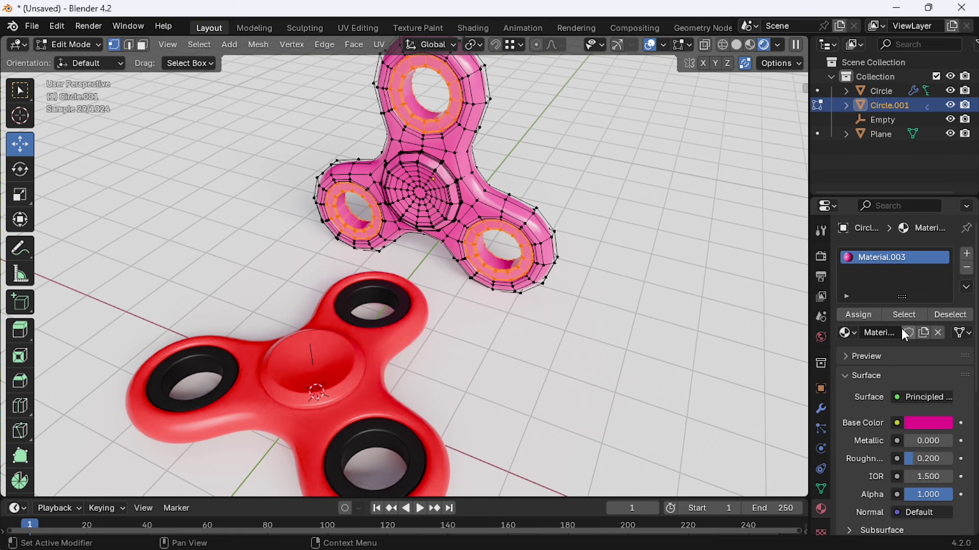
click(967, 253)
click(870, 353)
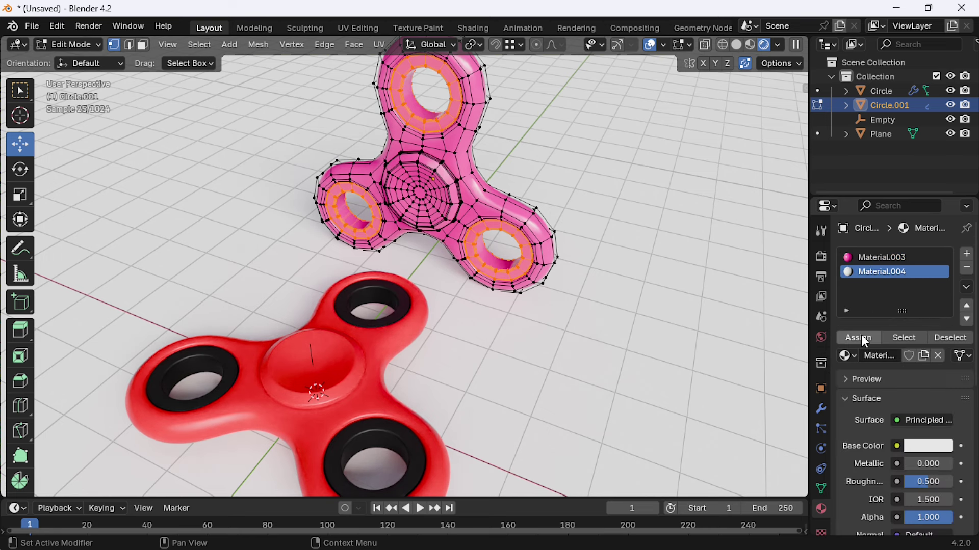
click(861, 337)
click(847, 353)
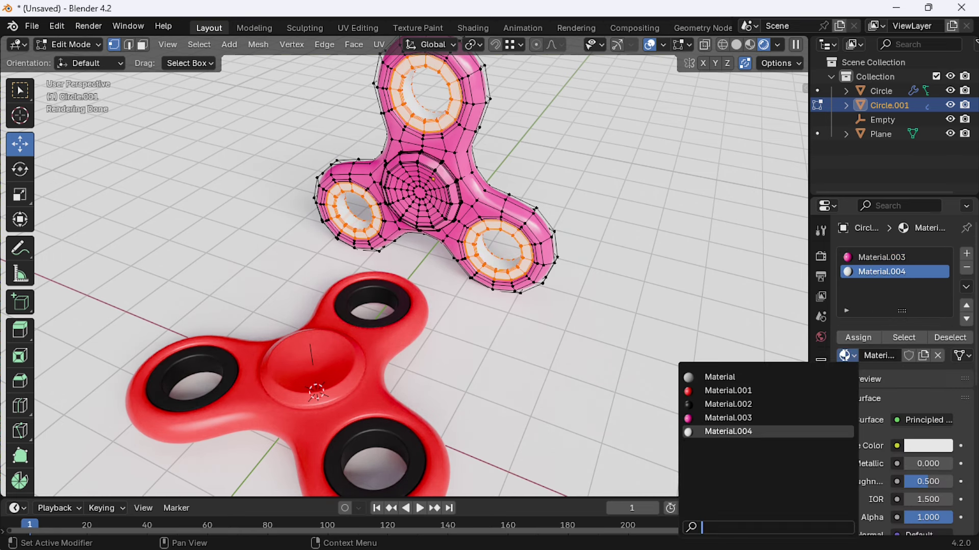
click(724, 404)
key(Tab)
Step: Hide the viewport overlays and zoom to frame the pink and red spinners
mouse_move(465, 194)
middle_down()
mouse_move(306, 247)
mouse_move(462, 127)
mouse_move(507, 280)
middle_up()
click(463, 127)
key(shift+alt+z)
scroll(476, 292, down, 3)
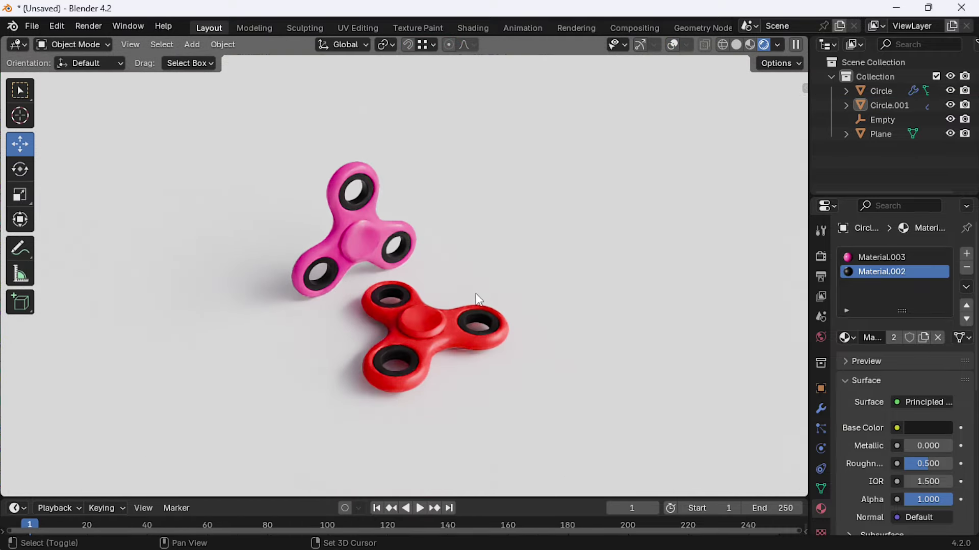
scroll(475, 292, up, 3)
scroll(460, 281, up, 2)
scroll(460, 281, down, 2)
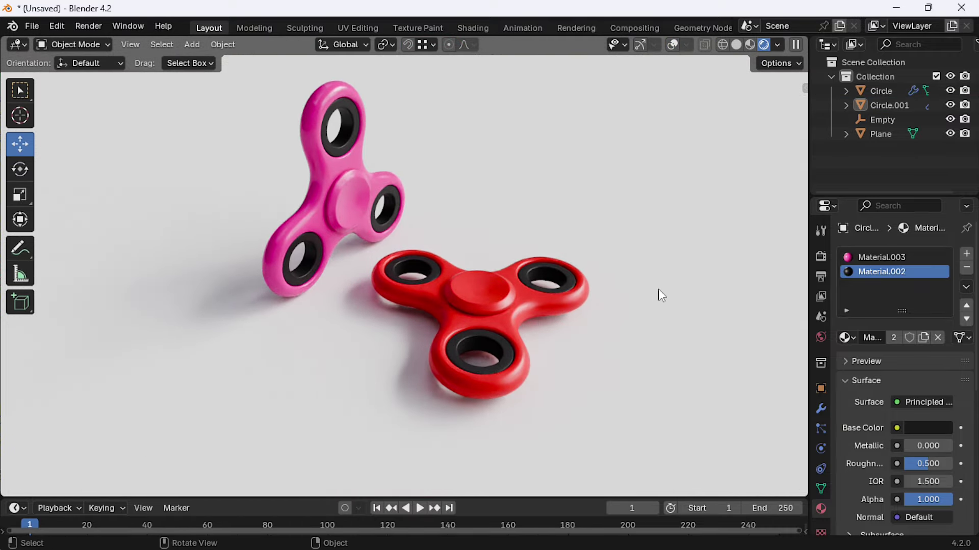
click(758, 362)
Step: Create floor Material.005 with roughness 1.0 and a mid-grey base colour (value 0.606)
click(908, 315)
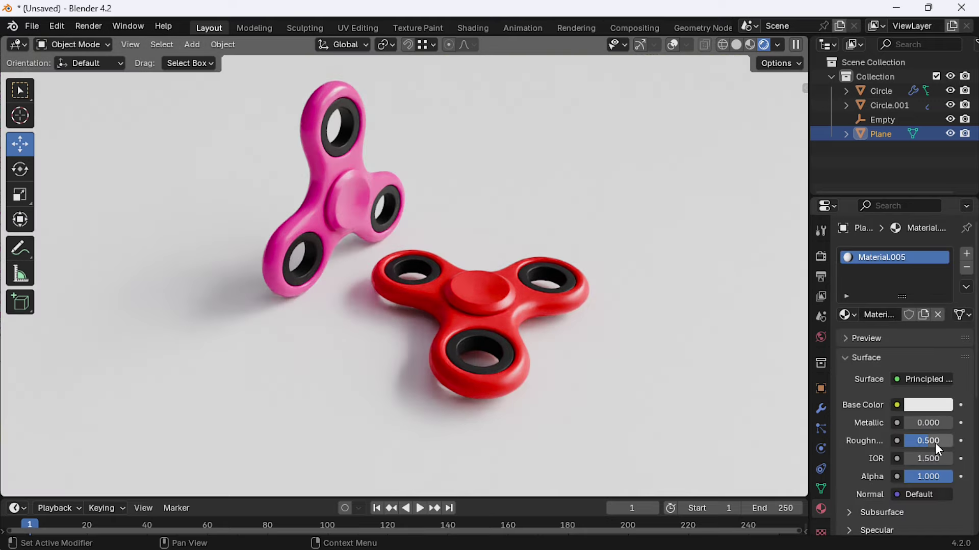
drag(940, 450, 968, 450)
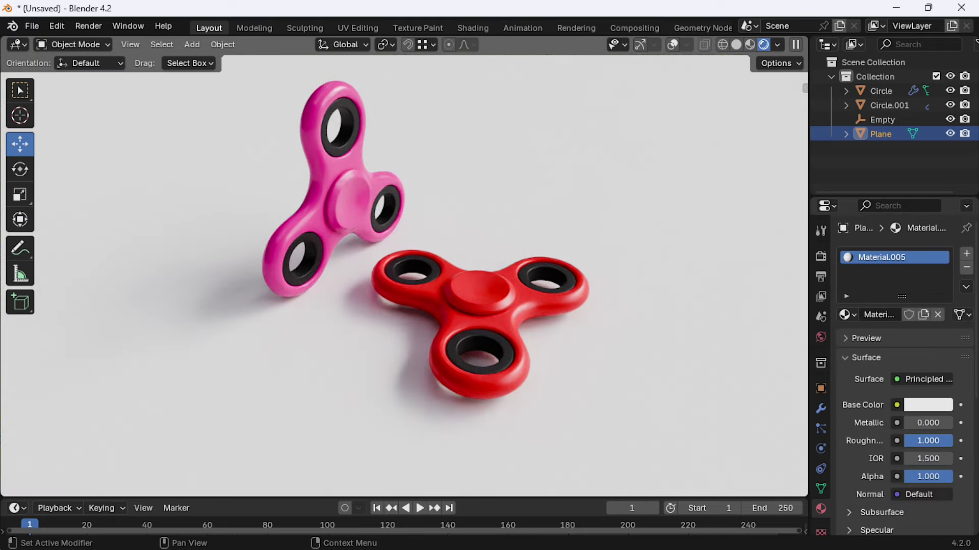
mouse_move(579, 213)
middle_down()
mouse_move(504, 280)
mouse_move(515, 219)
middle_up()
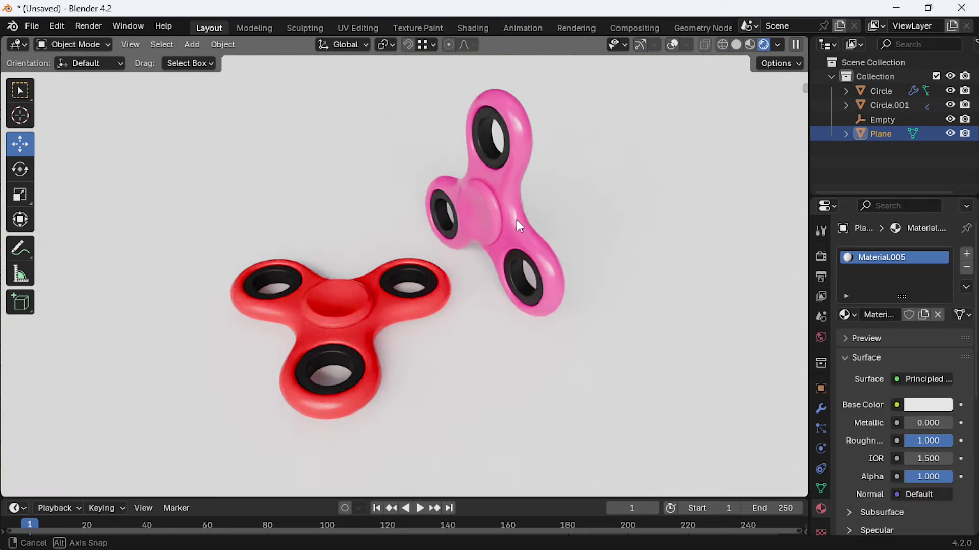
click(945, 406)
mouse_move(940, 183)
mouse_down()
mouse_move(940, 236)
mouse_move(940, 204)
mouse_up()
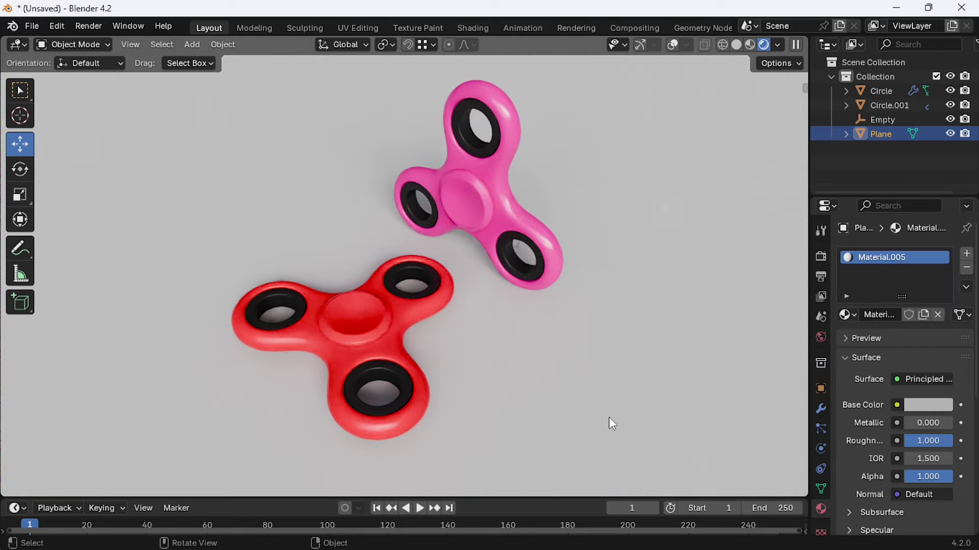
mouse_move(608, 417)
middle_down()
mouse_move(623, 264)
mouse_move(726, 269)
mouse_move(524, 268)
mouse_move(655, 269)
mouse_move(534, 265)
mouse_move(538, 252)
middle_up()
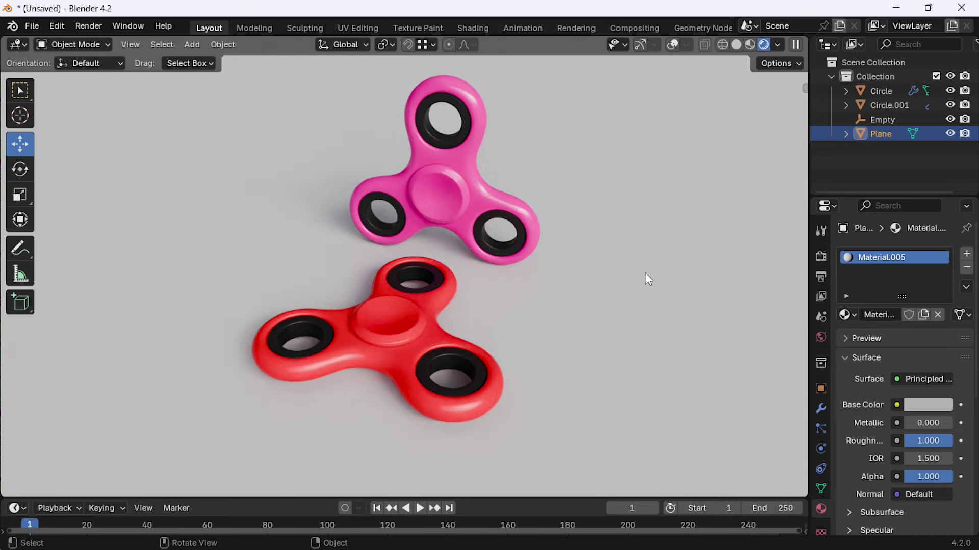
click(430, 325)
Step: Lower the red spinner's Material.001 roughness to 0.225
click(891, 260)
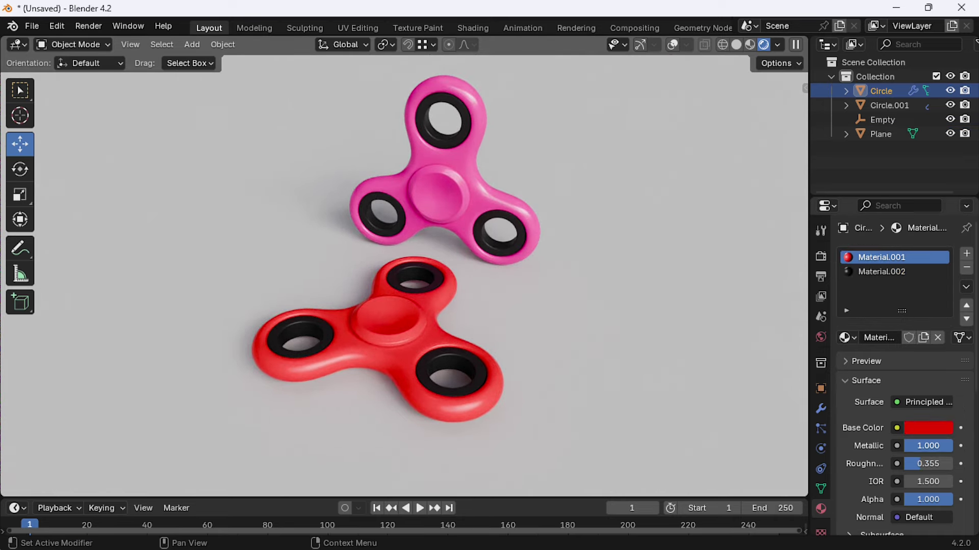
click(932, 427)
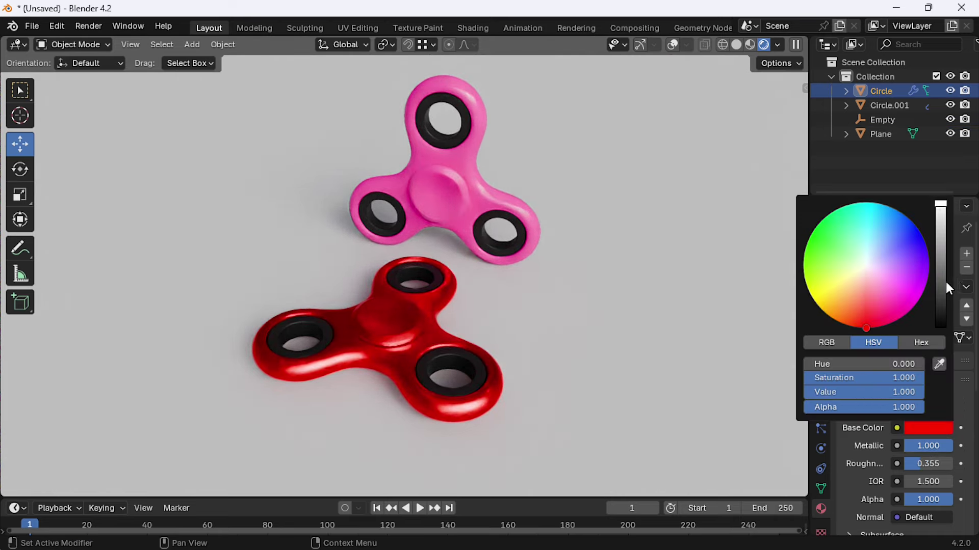
mouse_move(714, 275)
middle_down()
mouse_move(436, 250)
mouse_move(640, 362)
middle_up()
drag(924, 466, 919, 469)
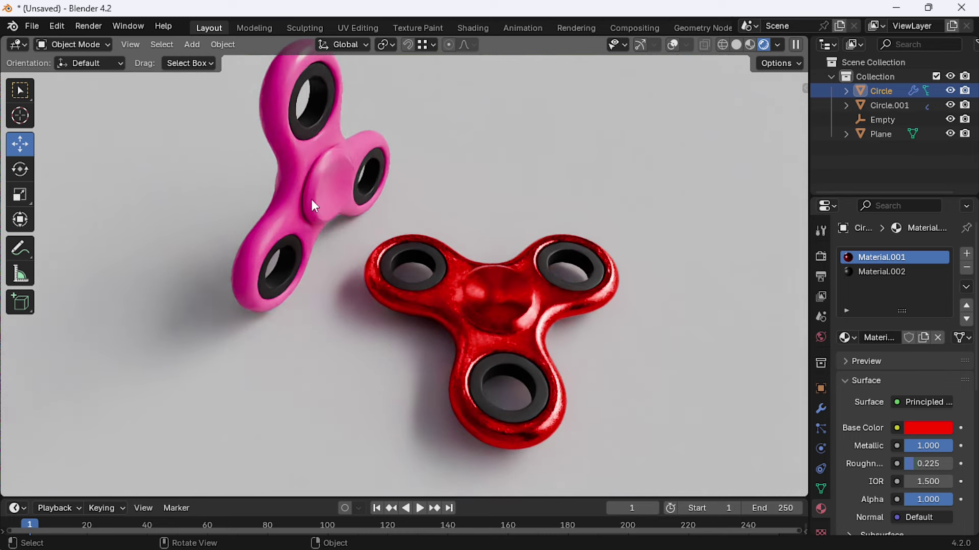
Step: Make the pink spinner's Material.003 fully metallic, with full brightness and slightly lower saturation
click(314, 205)
click(871, 256)
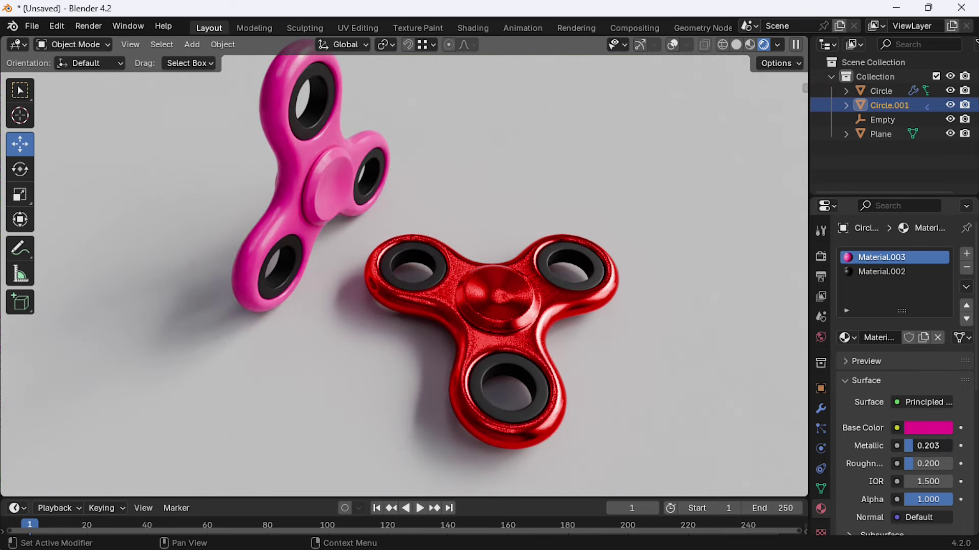
drag(921, 445, 948, 446)
click(927, 428)
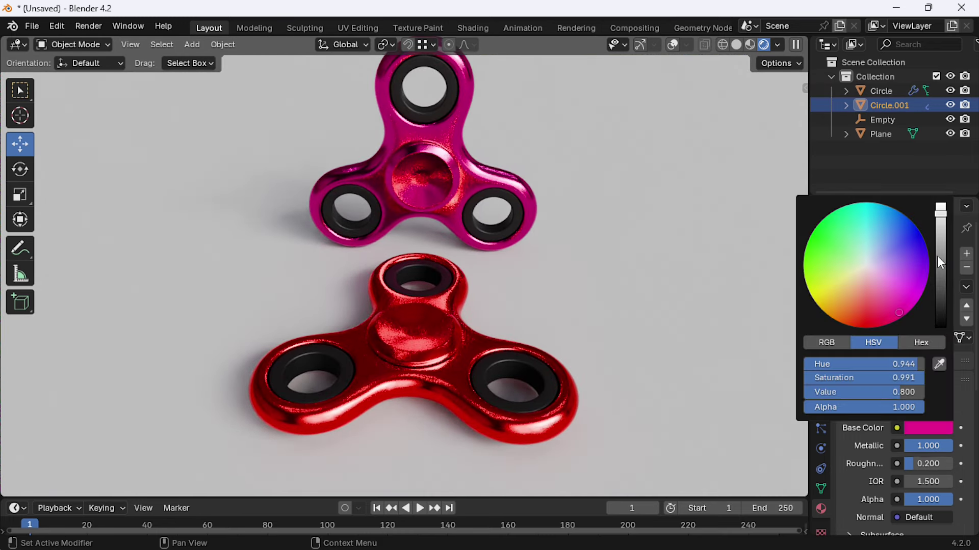
drag(940, 262, 941, 204)
click(940, 429)
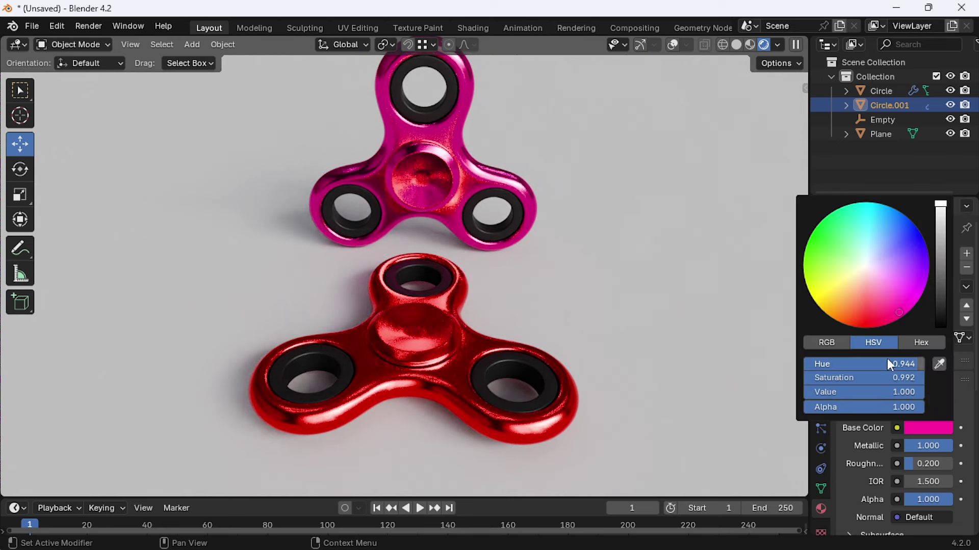
mouse_move(908, 378)
mouse_down()
mouse_move(917, 390)
mouse_move(887, 379)
mouse_up()
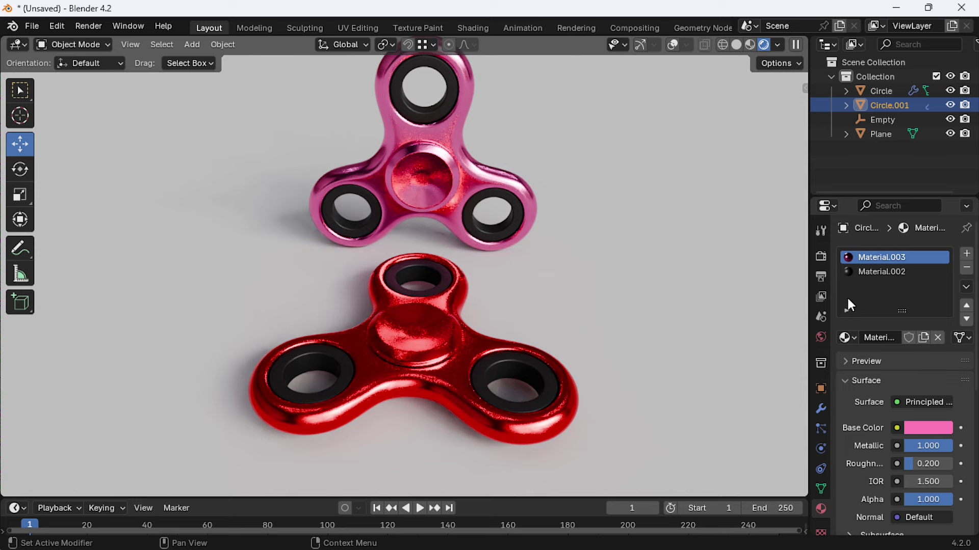
Step: Set the red spinner's base colour saturation to about 0.900
click(471, 357)
click(924, 425)
mouse_move(904, 382)
mouse_down()
mouse_move(893, 378)
mouse_move(917, 377)
mouse_up()
middle_drag(420, 270, 611, 357)
click(925, 425)
mouse_move(904, 378)
mouse_down()
mouse_move(912, 378)
mouse_move(893, 377)
mouse_up()
mouse_move(489, 241)
middle_down()
mouse_move(491, 274)
mouse_move(336, 268)
mouse_move(462, 320)
middle_up()
scroll(463, 319, up, 2)
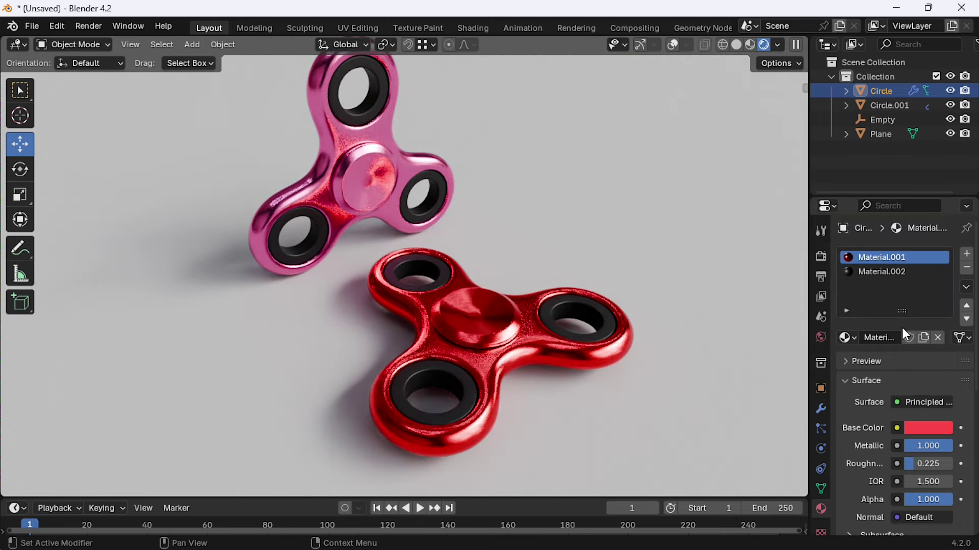
Step: Double viewport max samples to 2048 and set the denoise prefilter to Accurate
click(820, 256)
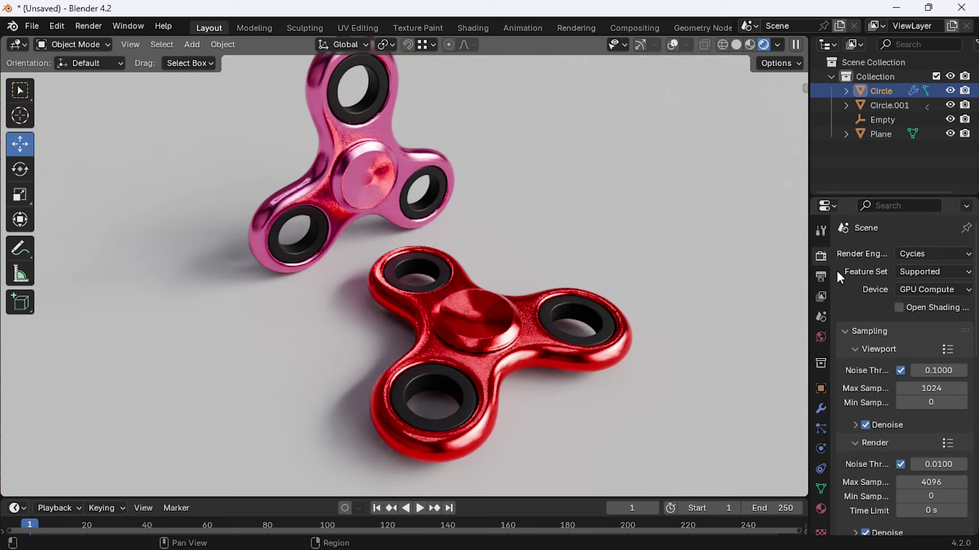
click(934, 388)
text(*2)
key(Return)
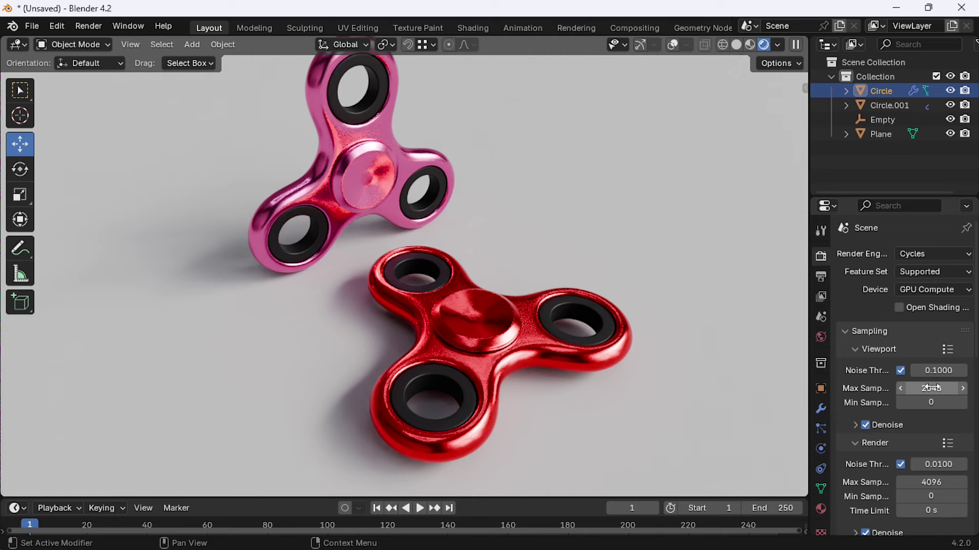
click(847, 423)
scroll(956, 465, down, 3)
click(931, 426)
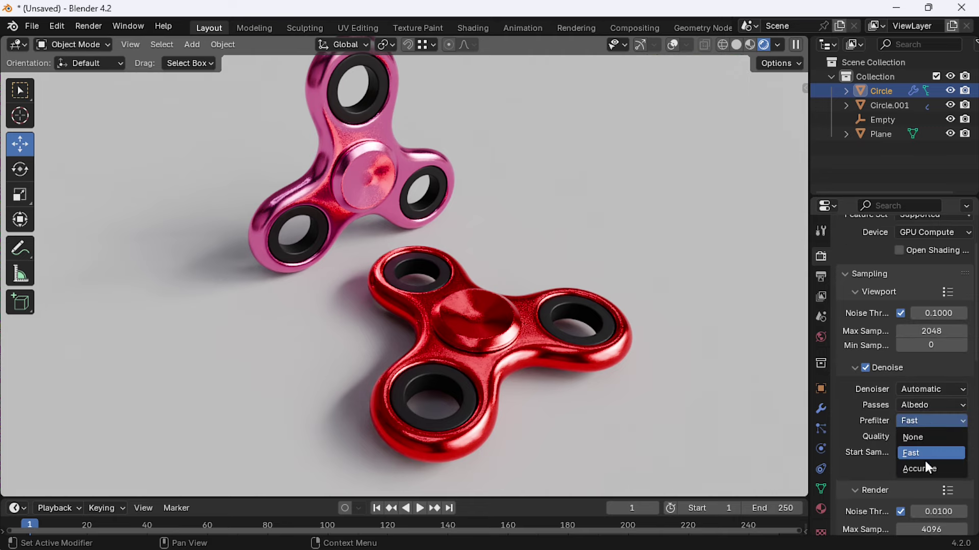
click(924, 467)
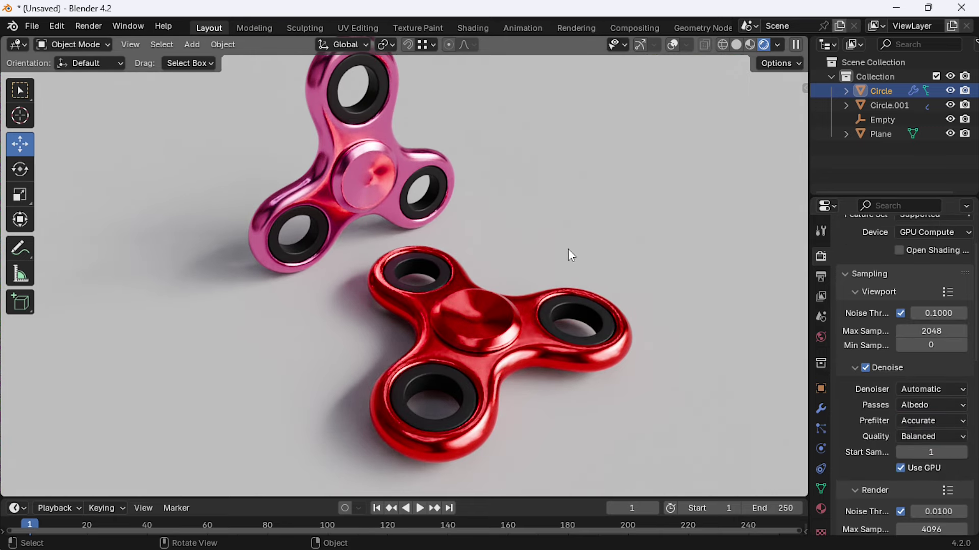
Step: Set the viewport focal length to 80 mm in the sidebar View settings
mouse_move(625, 322)
middle_down()
mouse_move(367, 334)
mouse_move(603, 289)
mouse_move(544, 304)
middle_up()
key(n)
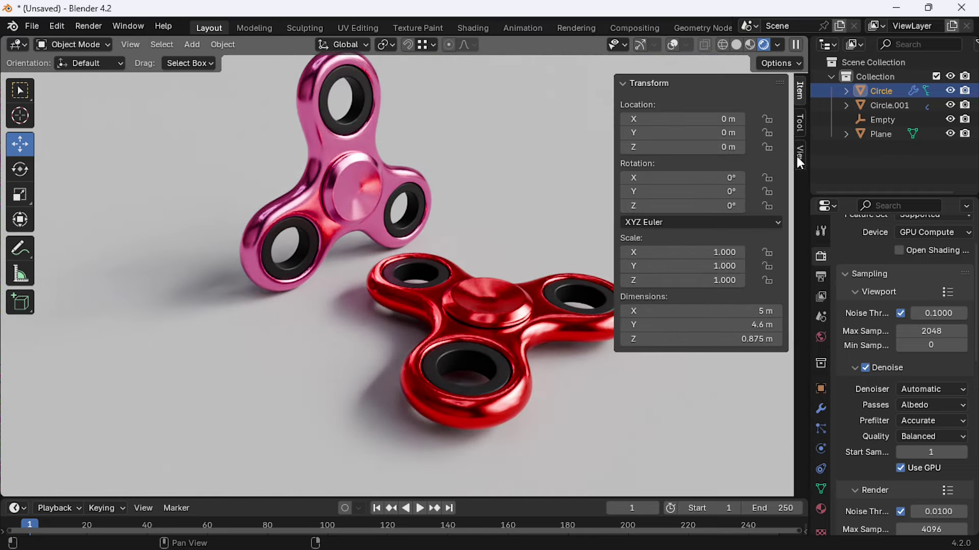
click(800, 154)
click(734, 105)
text(80m)
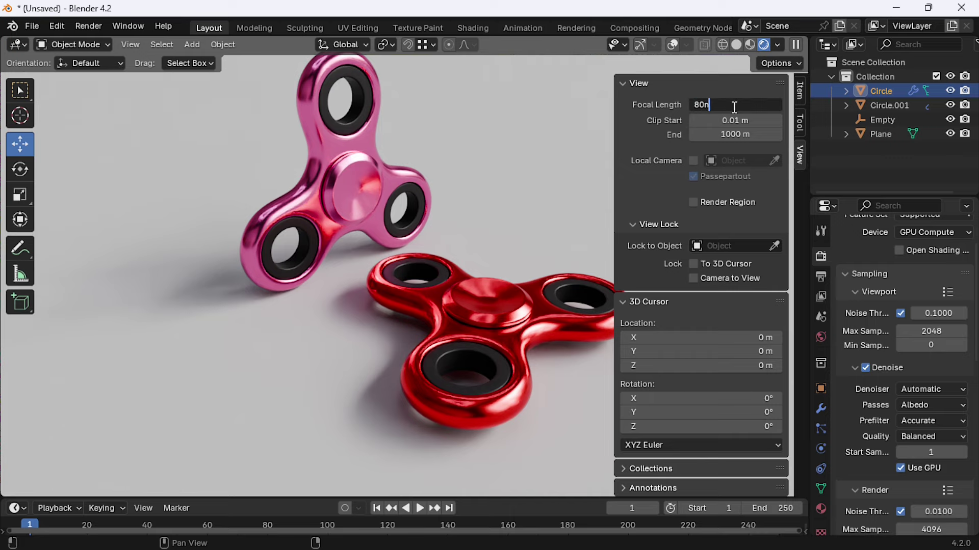
key(Return)
Step: Change the pink spinner's Material.003 base colour to orange-gold
key(n)
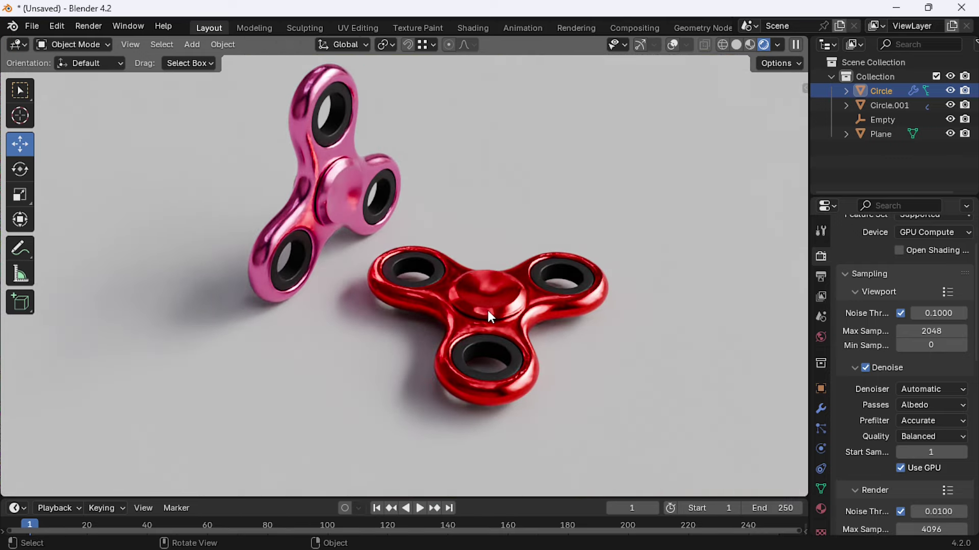
mouse_move(489, 313)
middle_down()
mouse_move(501, 340)
mouse_move(495, 306)
mouse_move(501, 313)
middle_up()
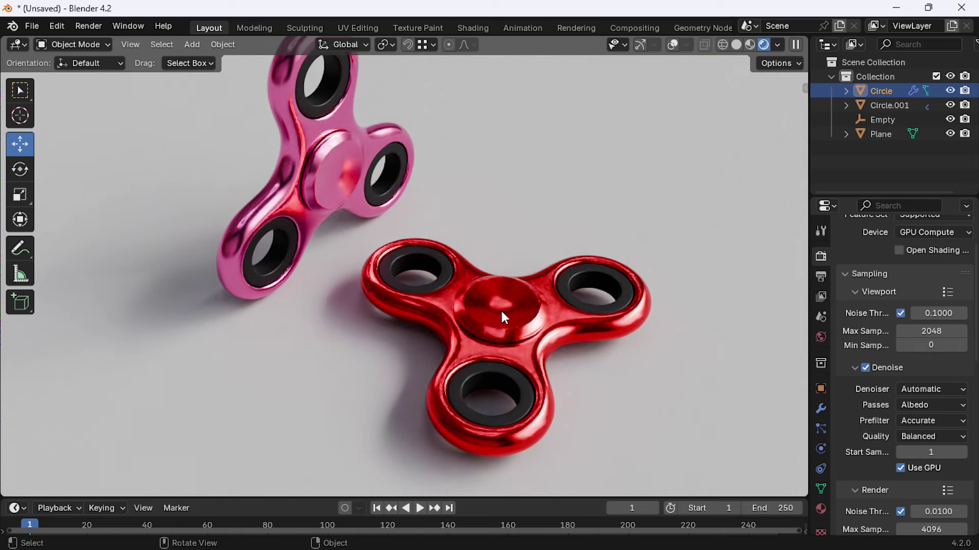
click(889, 105)
click(820, 509)
click(928, 371)
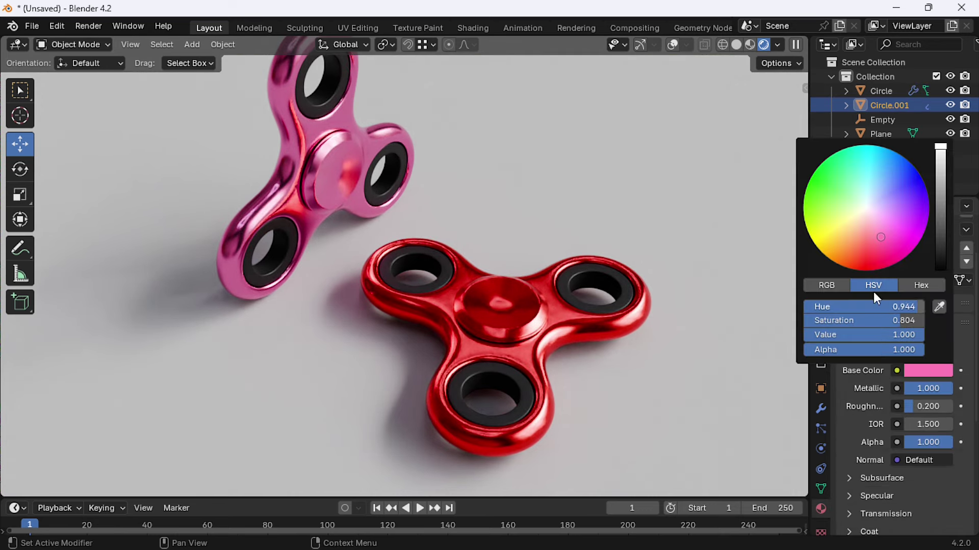
click(837, 255)
Step: Make the red spinner silver with saturation 0 and roughness 0.312
mouse_move(472, 306)
middle_down()
mouse_move(479, 318)
mouse_move(374, 268)
mouse_move(501, 302)
mouse_move(428, 233)
mouse_move(468, 291)
mouse_move(406, 322)
middle_up()
click(881, 91)
scroll(912, 386, up, 3)
click(928, 428)
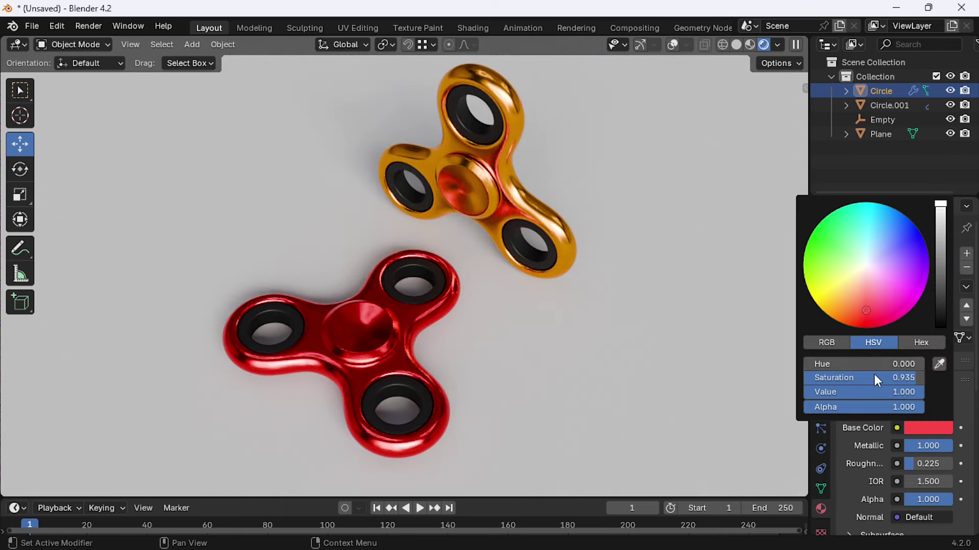
drag(876, 380, 815, 380)
middle_drag(587, 285, 633, 308)
drag(913, 464, 936, 463)
middle_drag(356, 285, 468, 264)
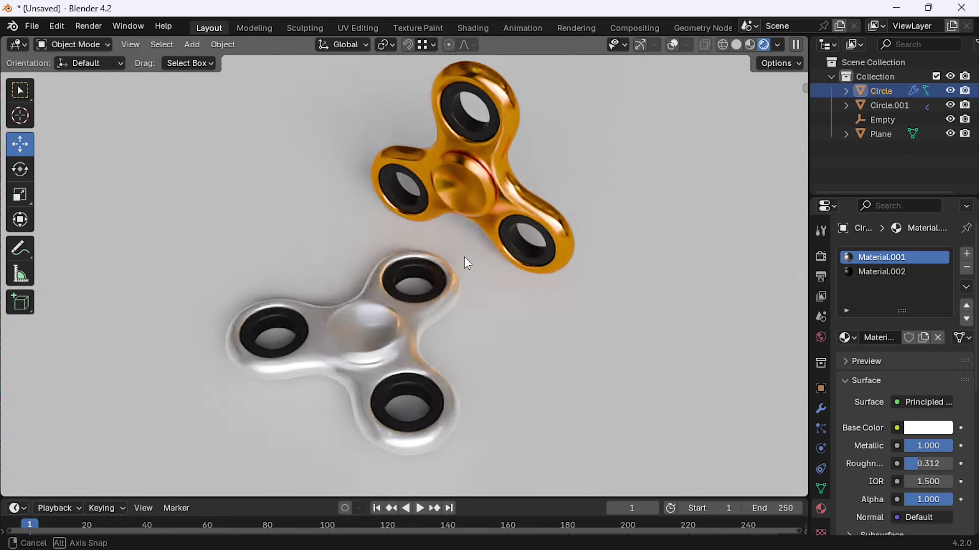
Step: Raise the gold spinner's Material.003 roughness to 0.388
click(499, 188)
click(928, 428)
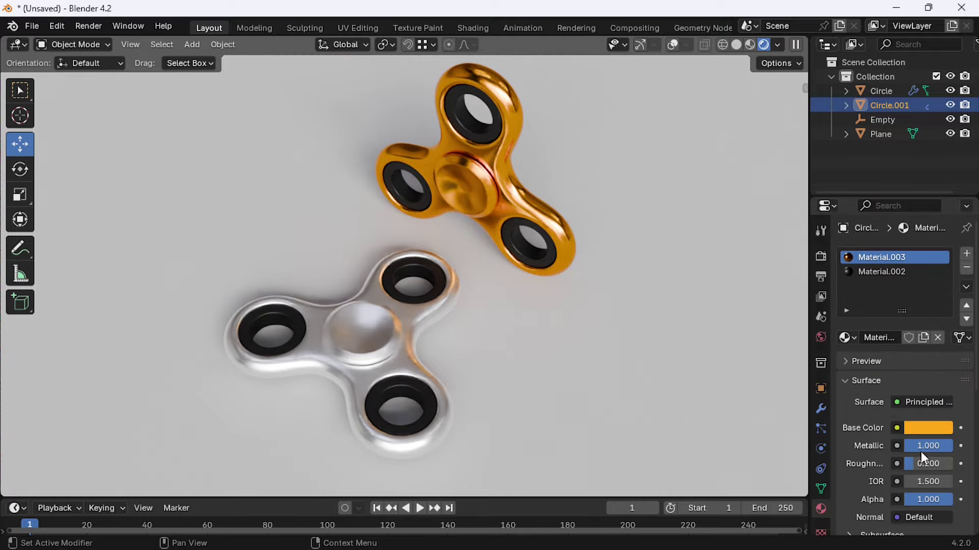
drag(924, 457, 943, 457)
click(925, 428)
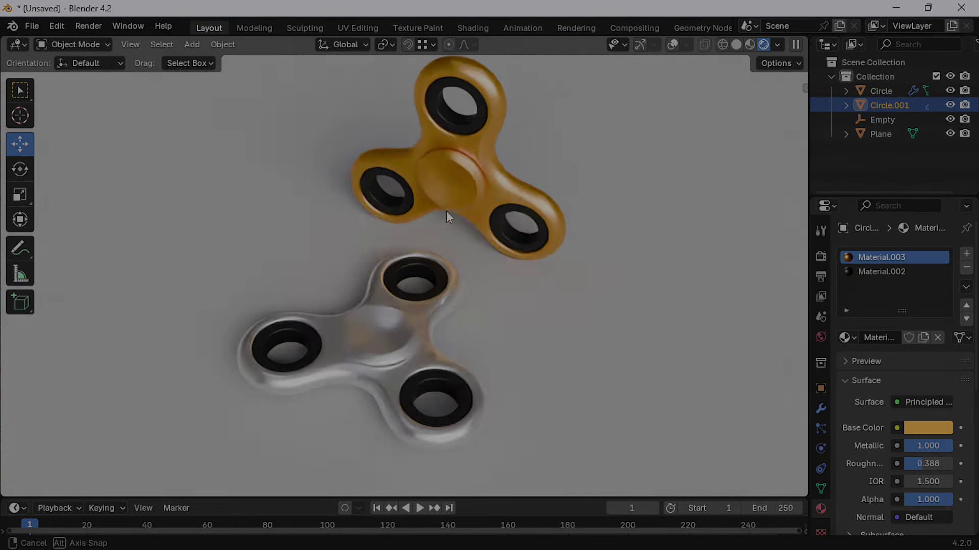
middle_drag(445, 210, 509, 260)
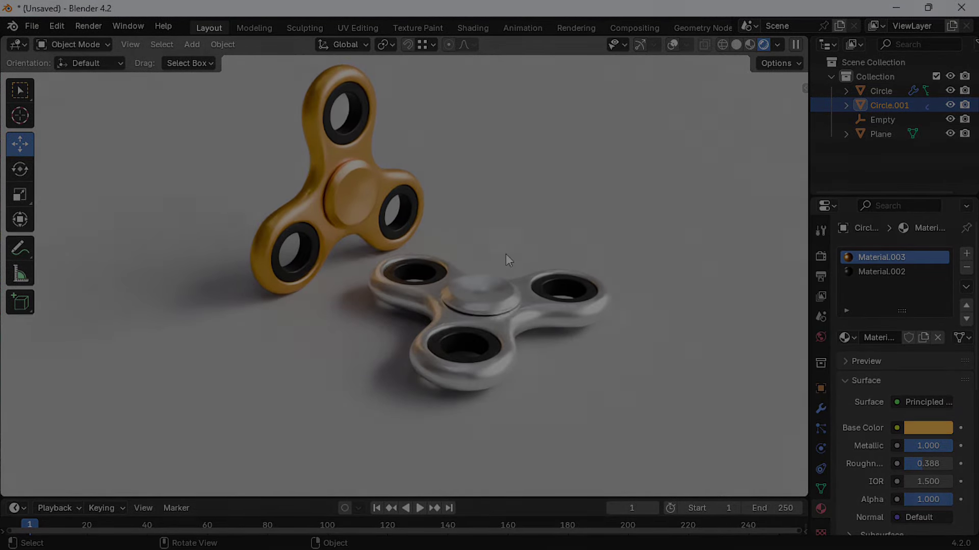